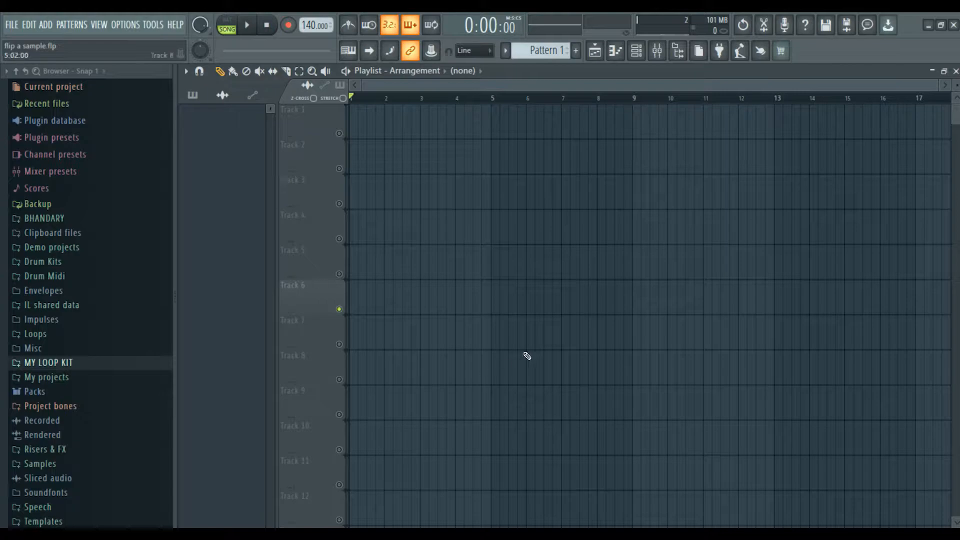
Show all channels in the channel rack, then expand MY LOOP KIT > AVB - Koool - Loop Kit in the browser.
key(F6)
drag(367, 117, 550, 131)
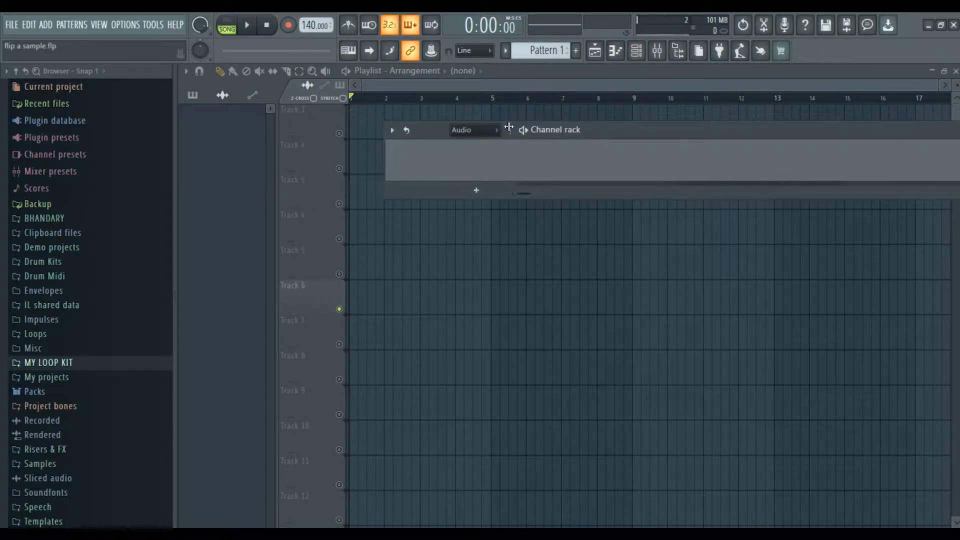
click(471, 131)
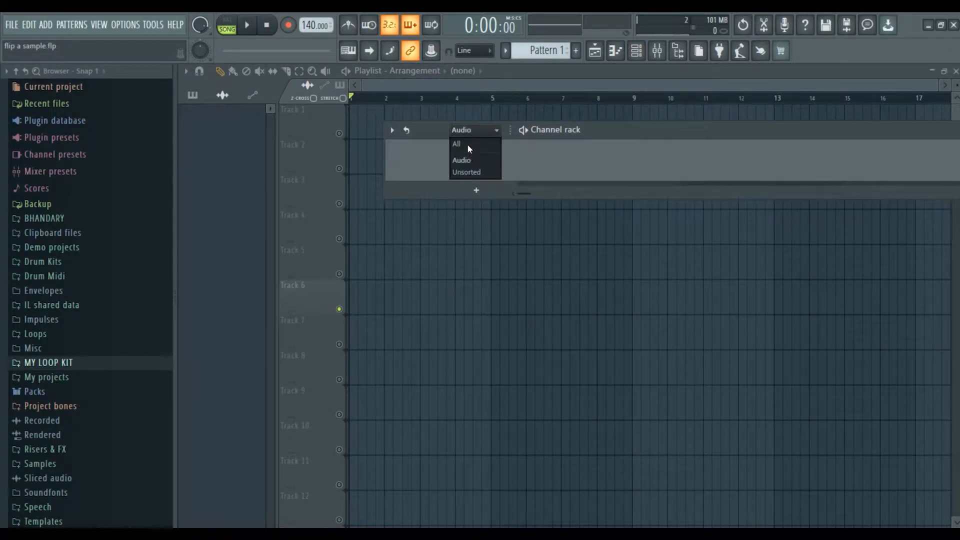
click(467, 144)
click(85, 364)
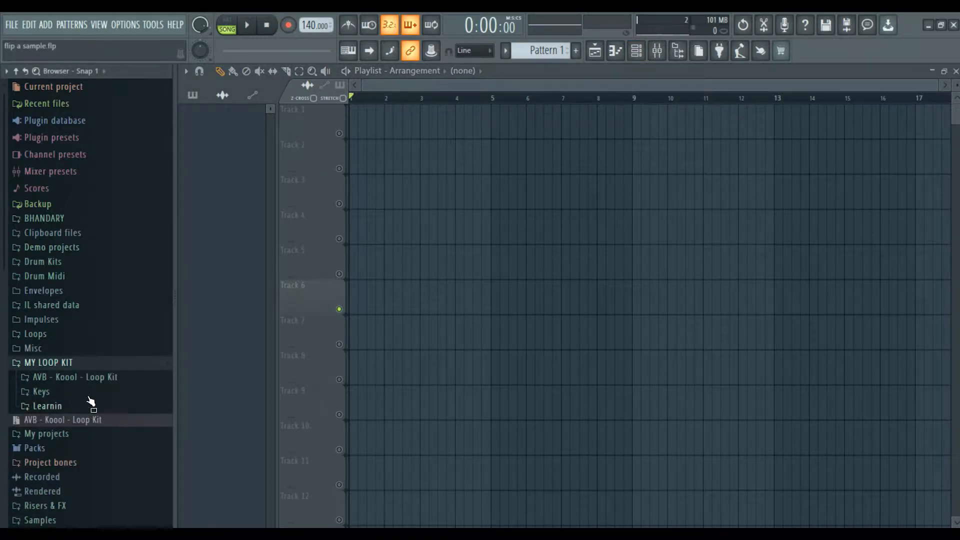
click(121, 379)
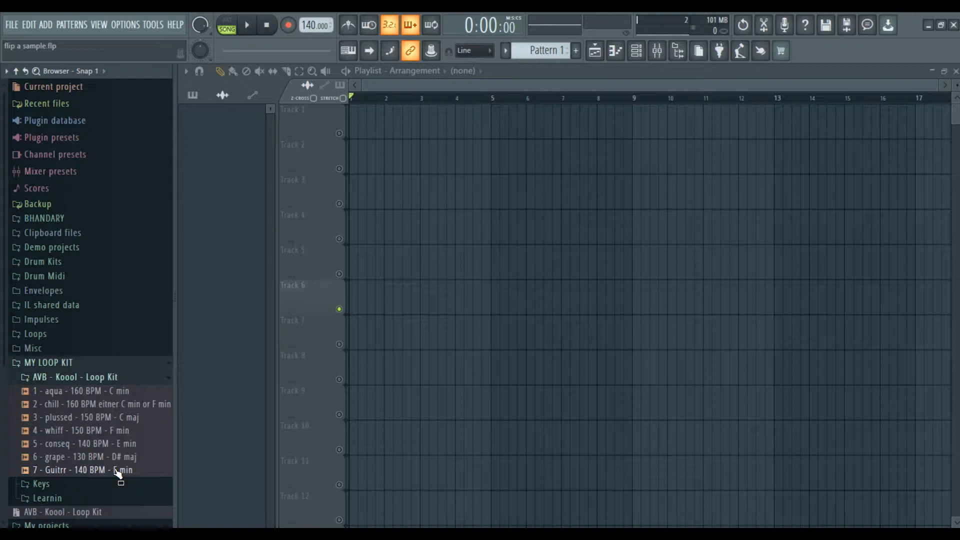
Place the 7 - Guitrr loop on Track 1 at bar 1, narrow the browser, and preview it.
drag(114, 474, 353, 131)
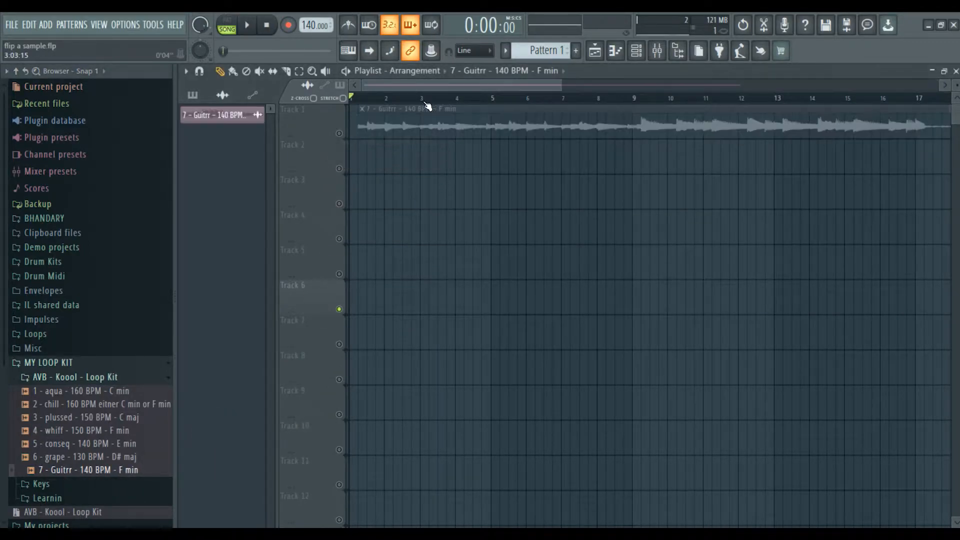
scroll(424, 100, down, 5)
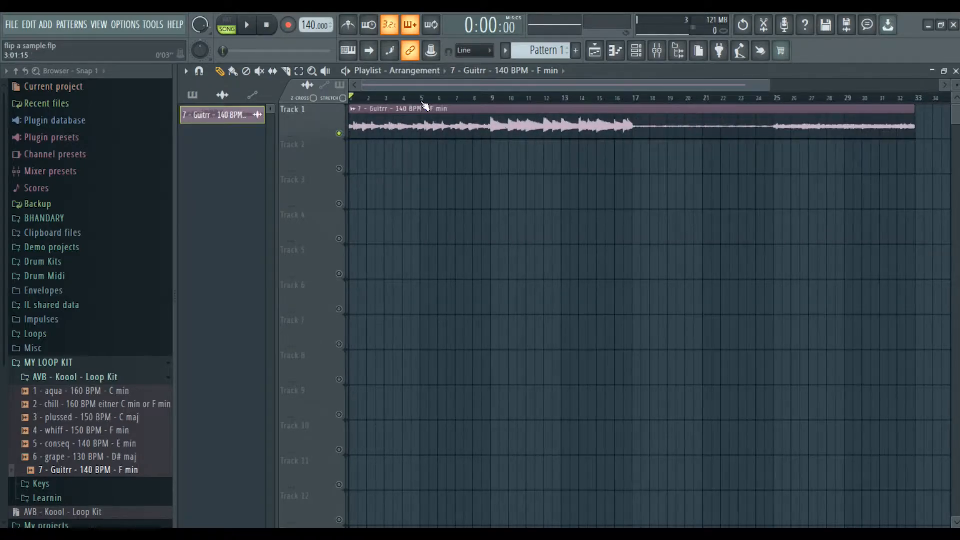
click(153, 381)
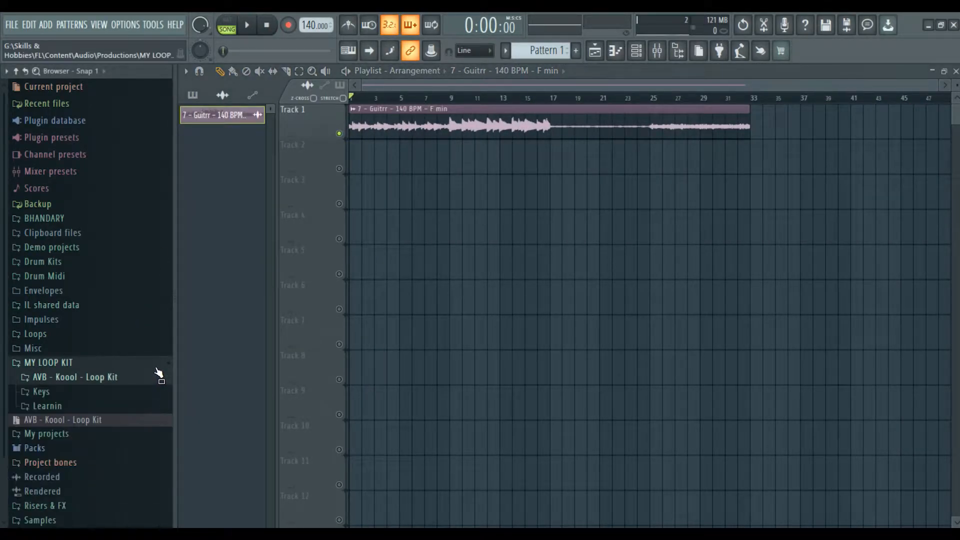
click(152, 383)
click(92, 377)
click(170, 362)
drag(176, 360, 100, 362)
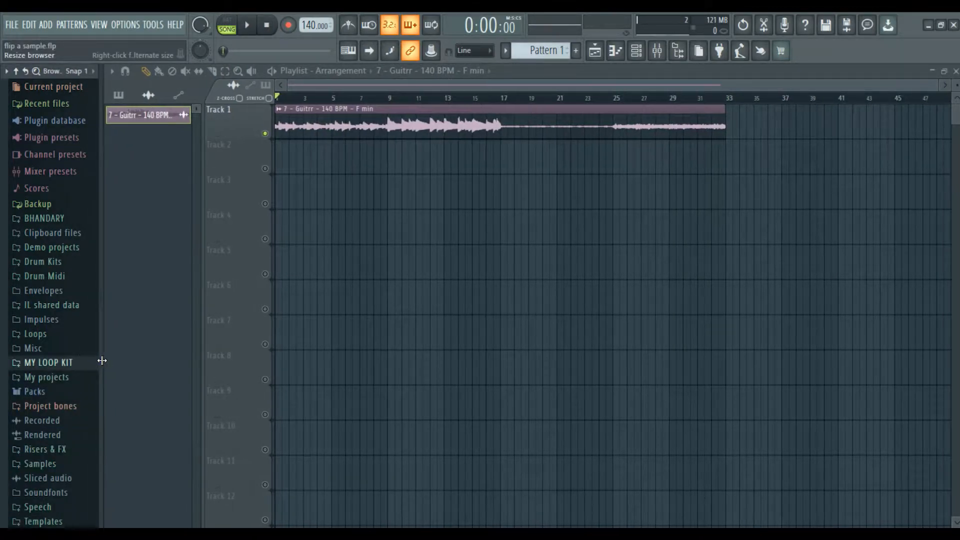
key(space)
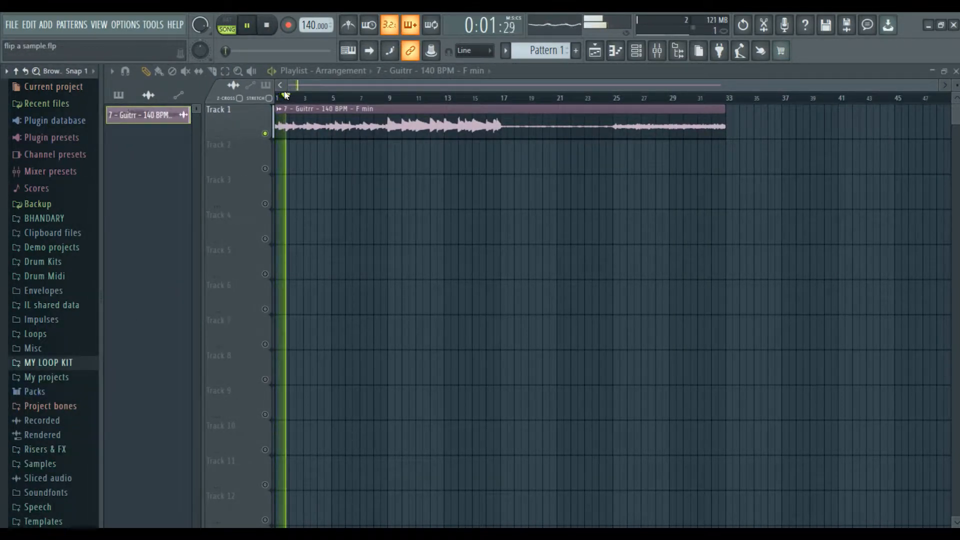
key(space)
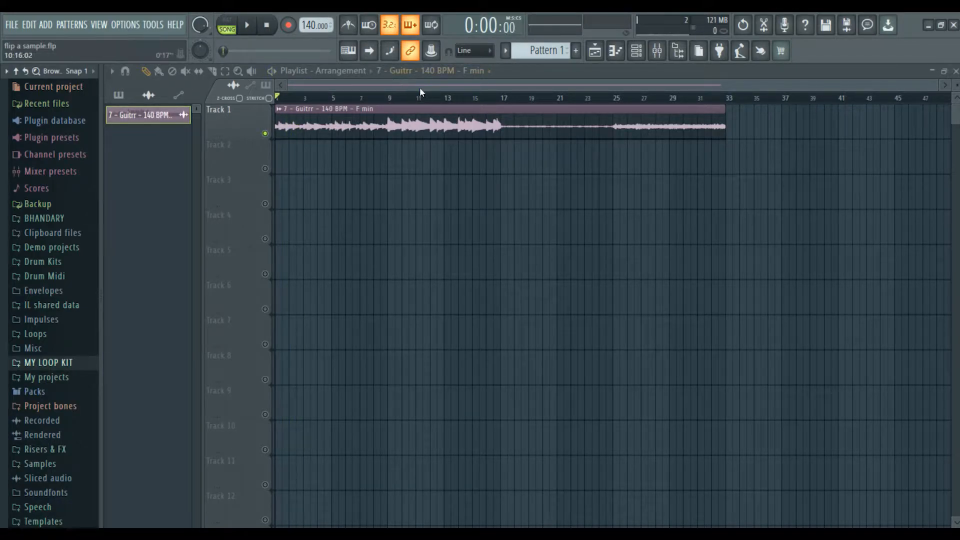
Slice the guitar clip at bars 9, 17 and 25.
key(c)
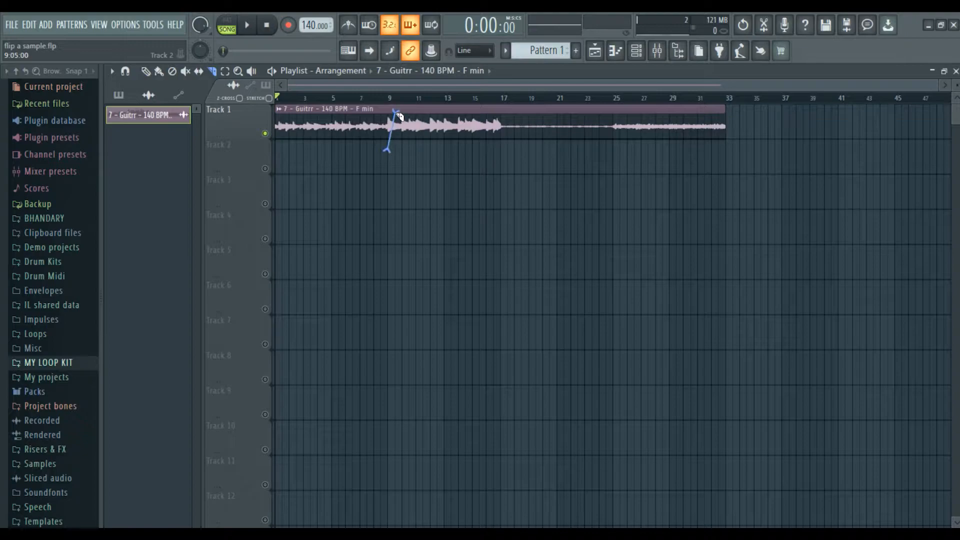
click(390, 111)
click(500, 150)
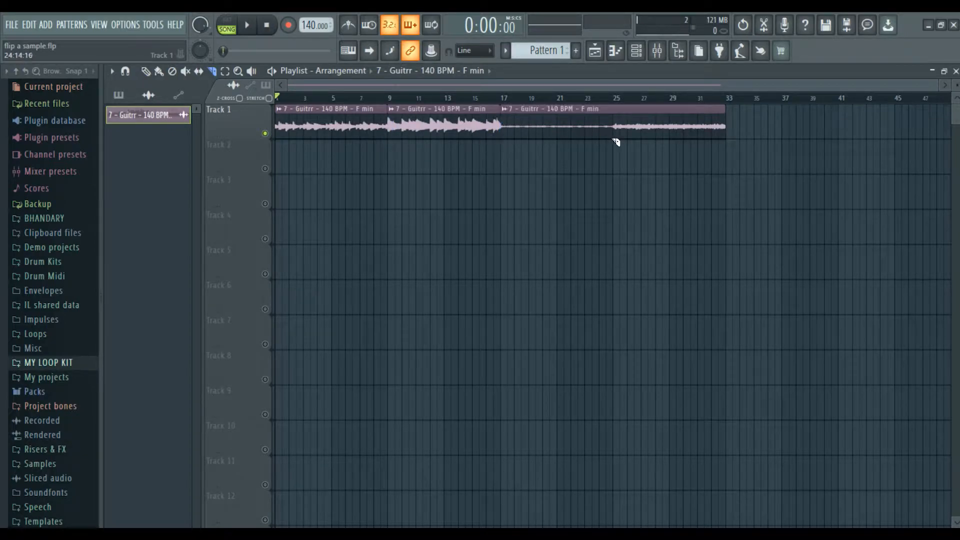
drag(624, 129, 612, 119)
Stack the three later guitar pieces at bar 1 on Tracks 2, 3 and 4.
drag(495, 112, 278, 157)
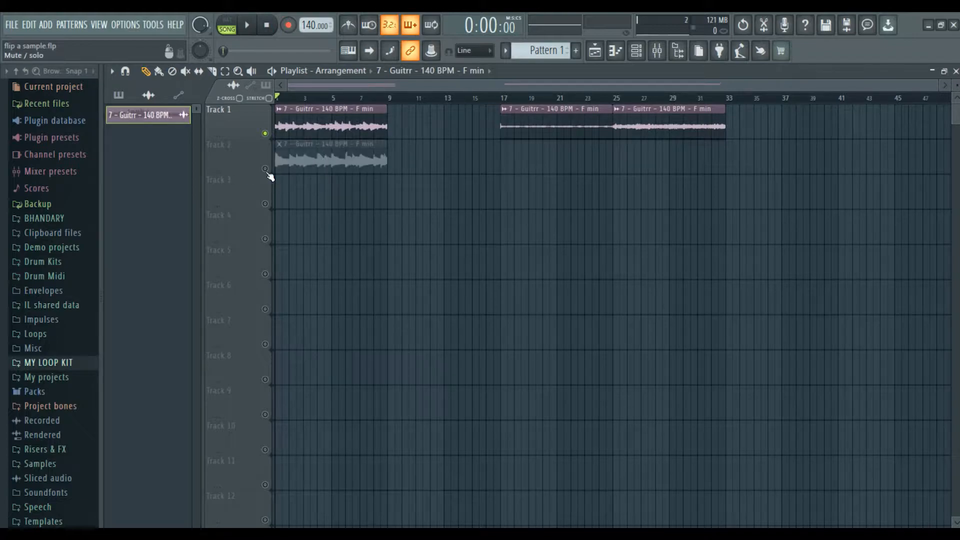
click(266, 134)
drag(536, 118, 285, 200)
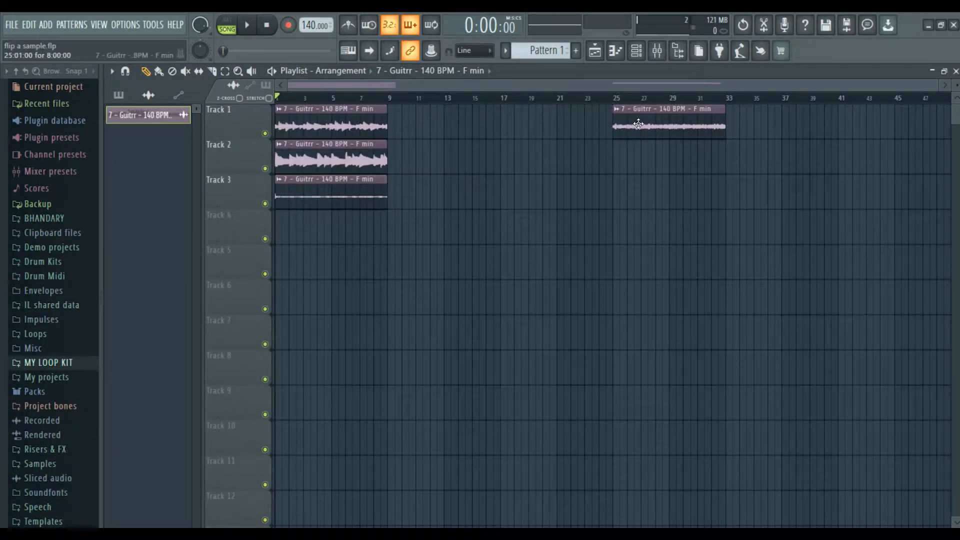
drag(638, 131, 300, 281)
drag(283, 222, 283, 220)
After a playback check, delete the clips on Tracks 2–4 and stretch Track 1's clip to bar 33.
key(space)
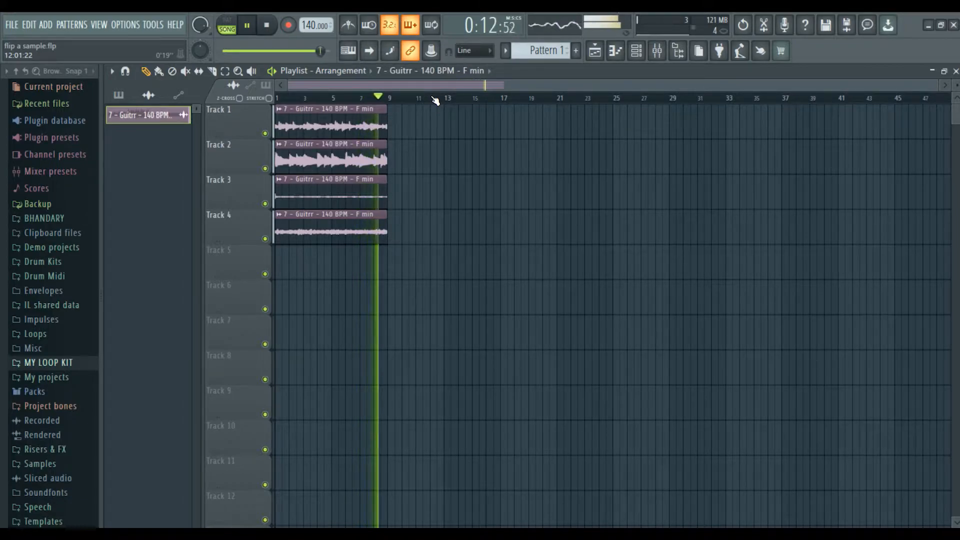
key(space)
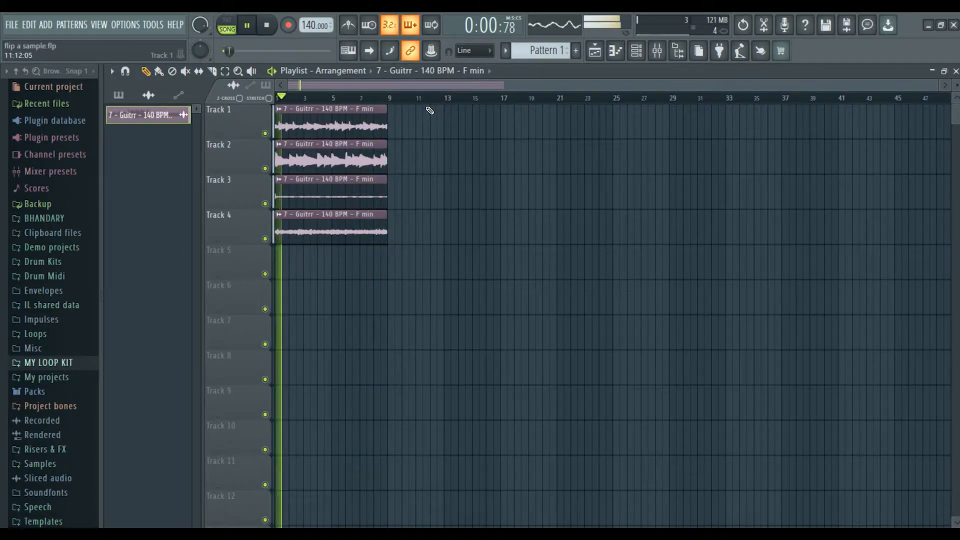
mouse_move(293, 179)
mouse_down()
mouse_move(434, 178)
mouse_move(277, 173)
mouse_up()
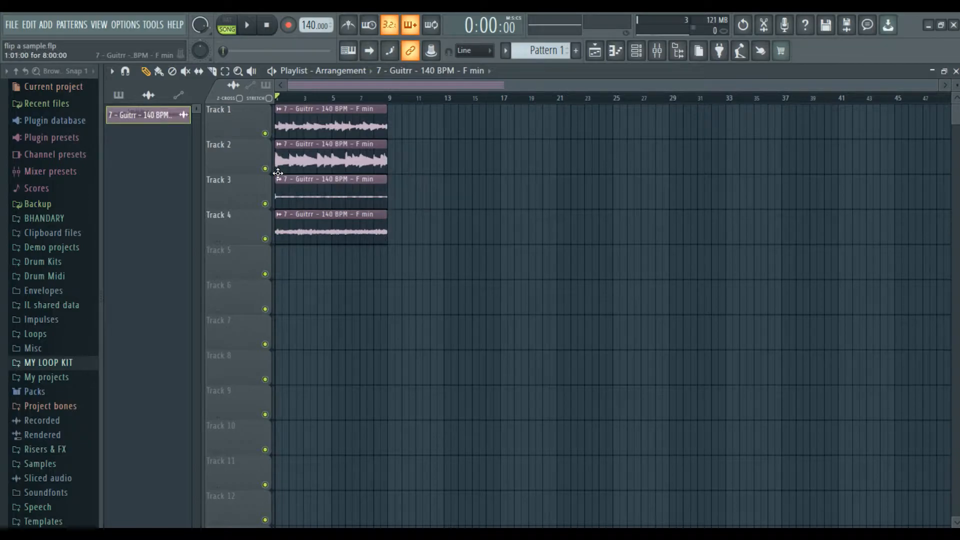
right_click(334, 227)
right_click(333, 192)
right_click(333, 155)
drag(382, 121, 722, 139)
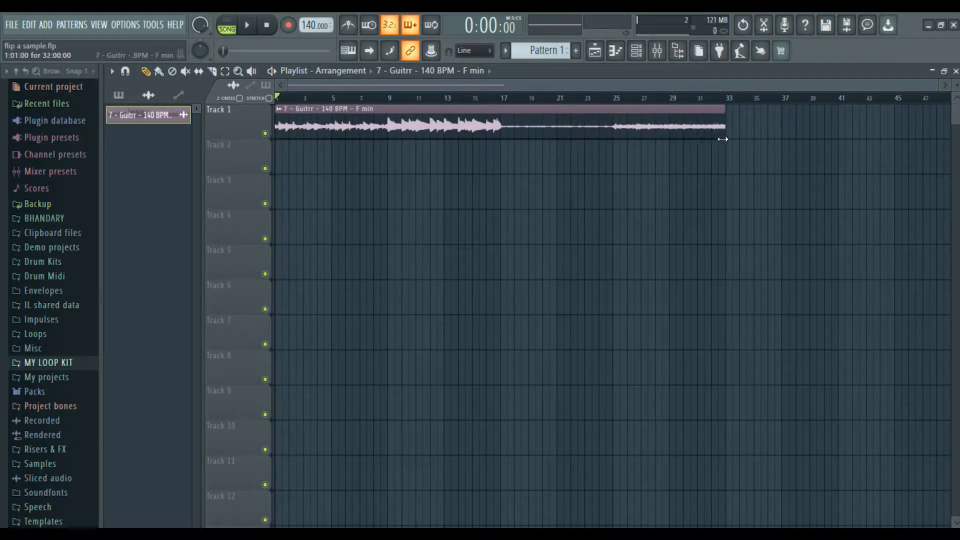
Resample the guitar sample to 10000 Hz in the audio editor and drag the copy onto Track 2 at bar 1.
double_click(335, 120)
right_click(320, 452)
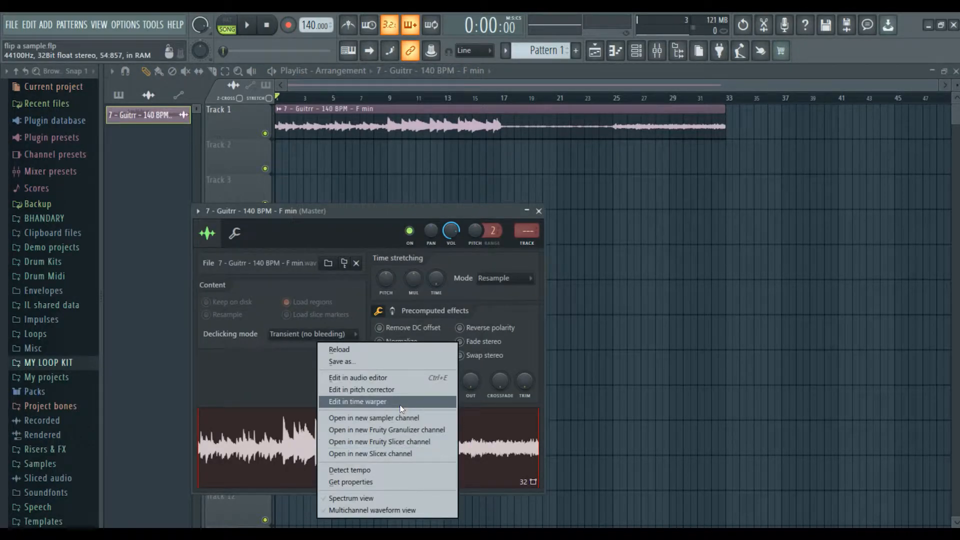
click(407, 381)
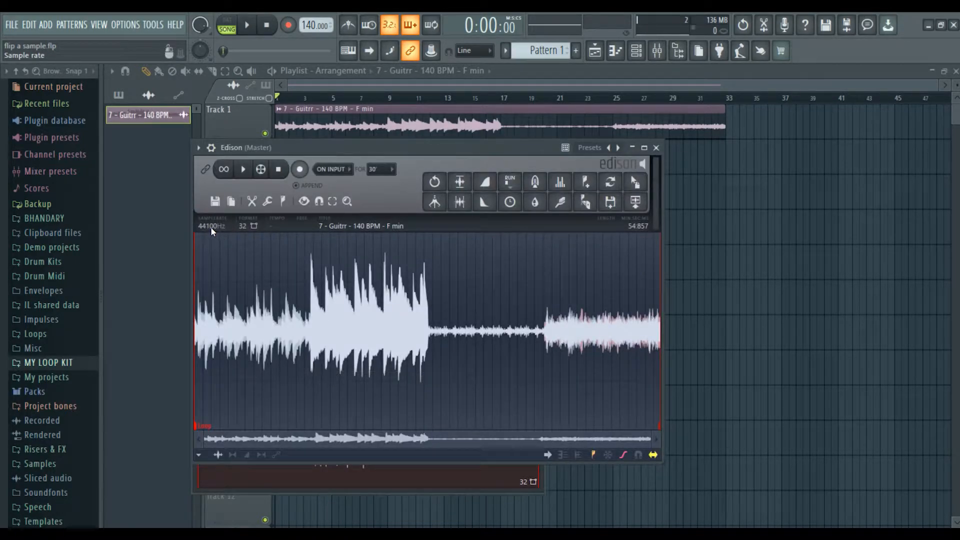
click(217, 226)
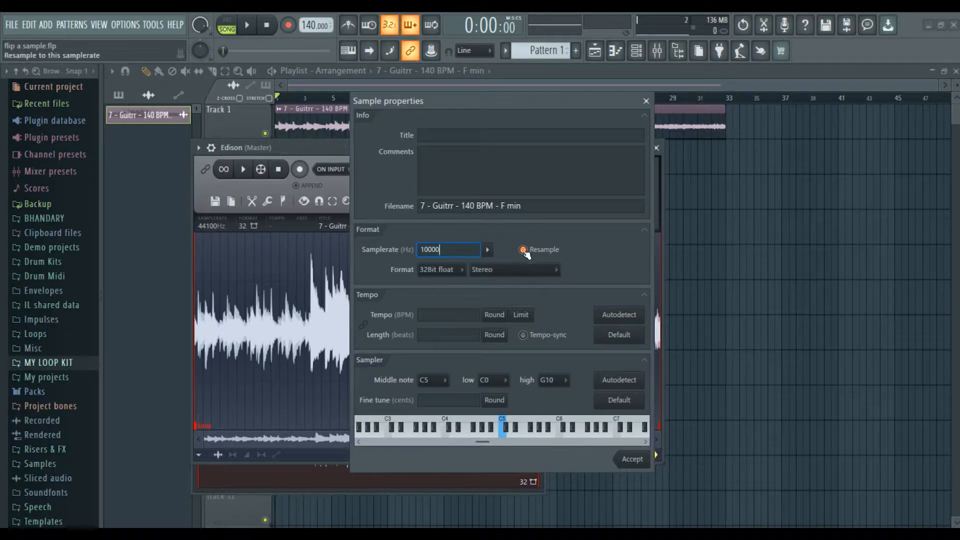
click(631, 464)
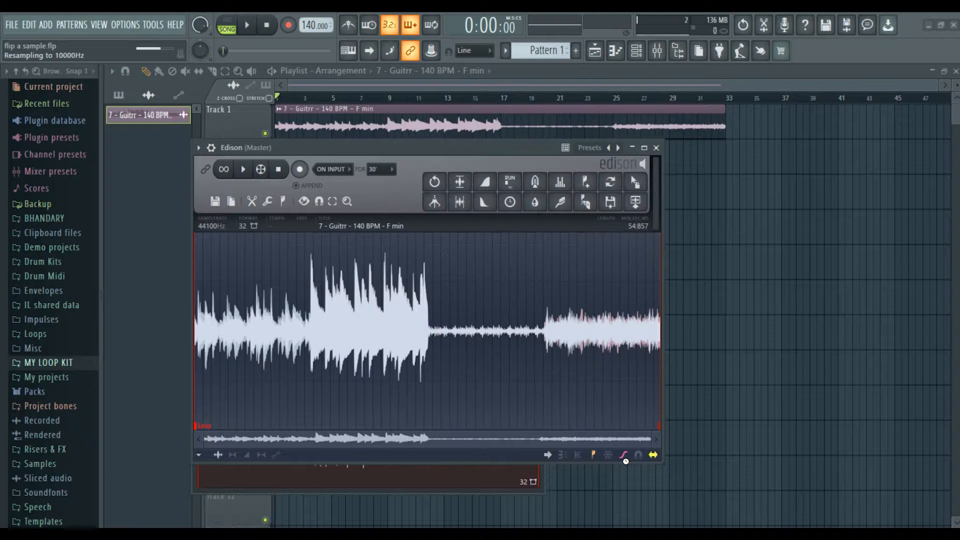
drag(636, 184, 642, 188)
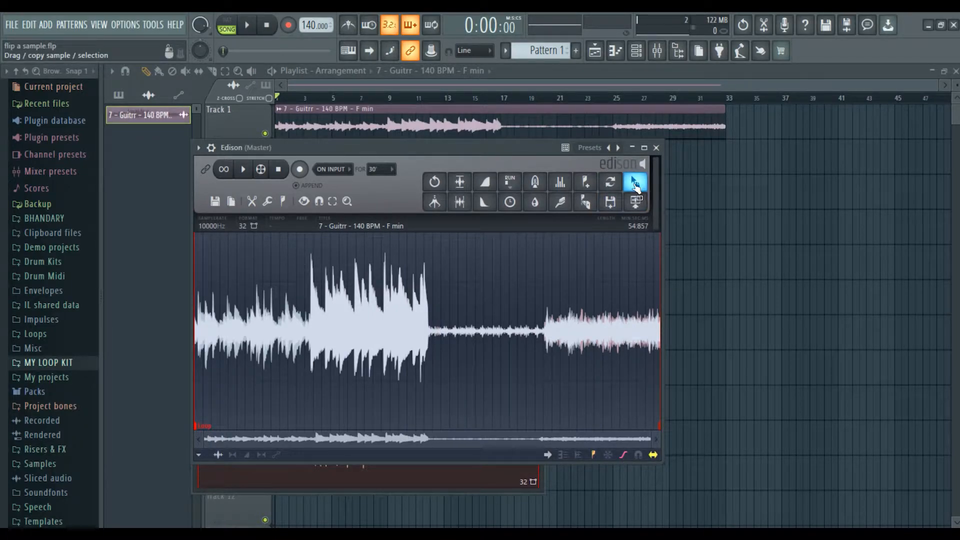
drag(636, 183, 277, 168)
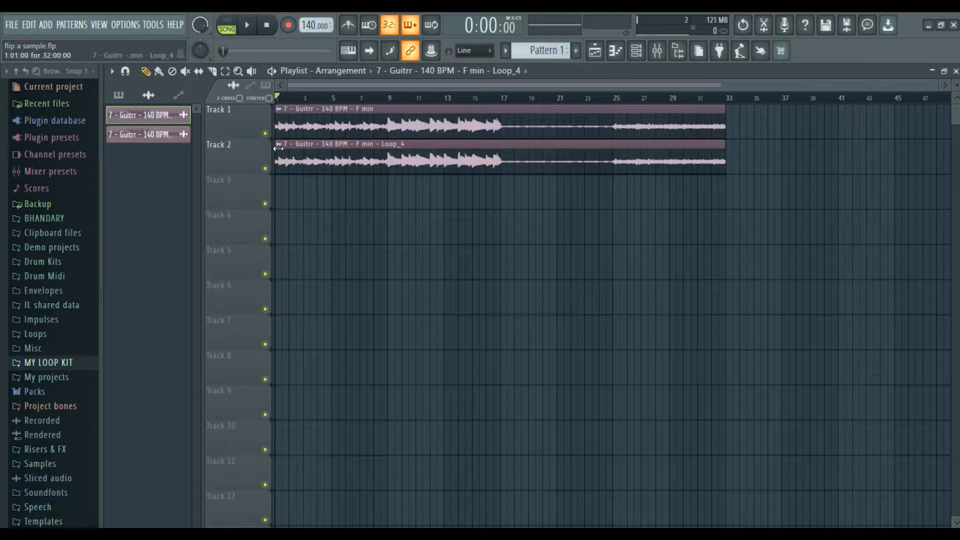
Compare the resampled loop on Track 2 with the original on Track 1 by soloing each in turn.
key(F6)
key(F6)
right_click(265, 168)
key(space)
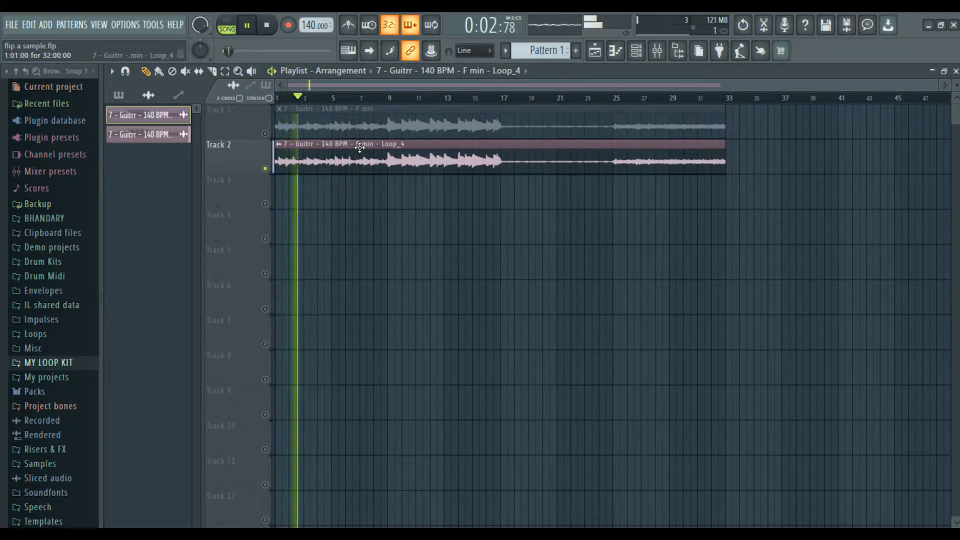
key(space)
right_click(265, 169)
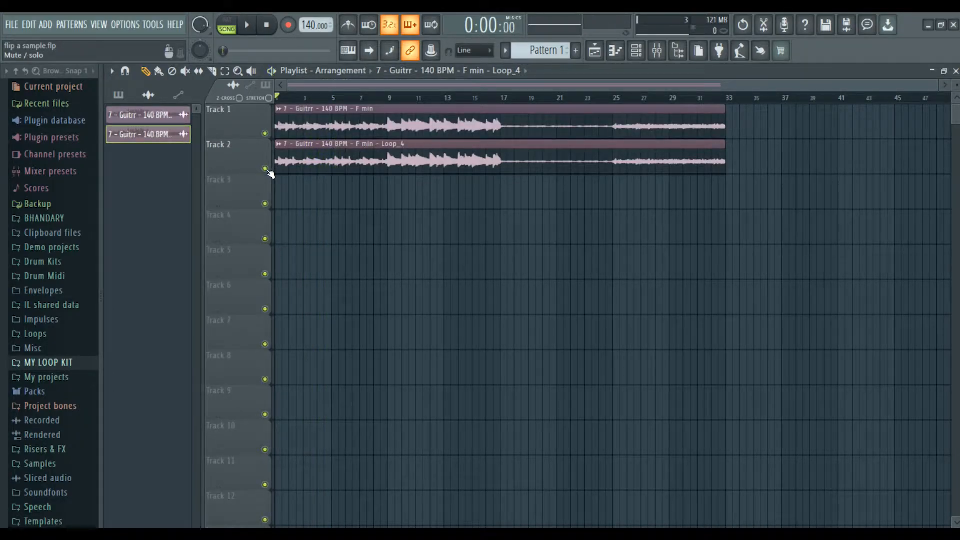
click(265, 133)
right_click(265, 134)
key(space)
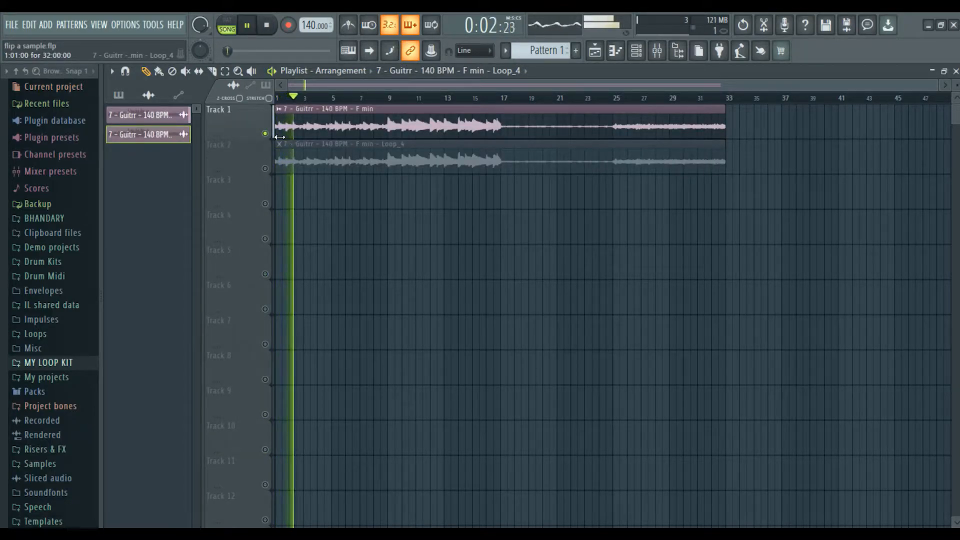
key(space)
Clear the track solos and delete the original guitar clip on Track 1.
right_click(265, 133)
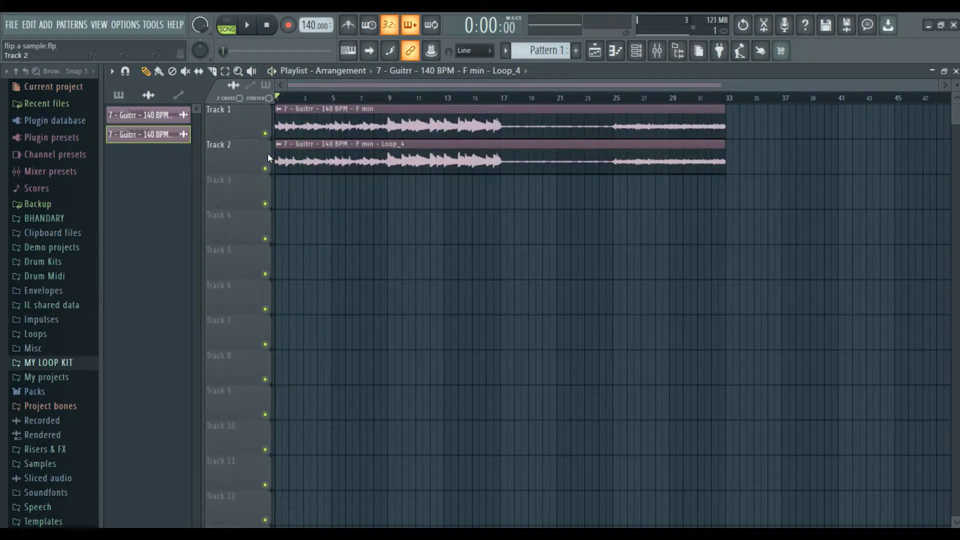
click(265, 169)
right_click(265, 169)
right_click(265, 169)
right_click(265, 169)
right_click(265, 169)
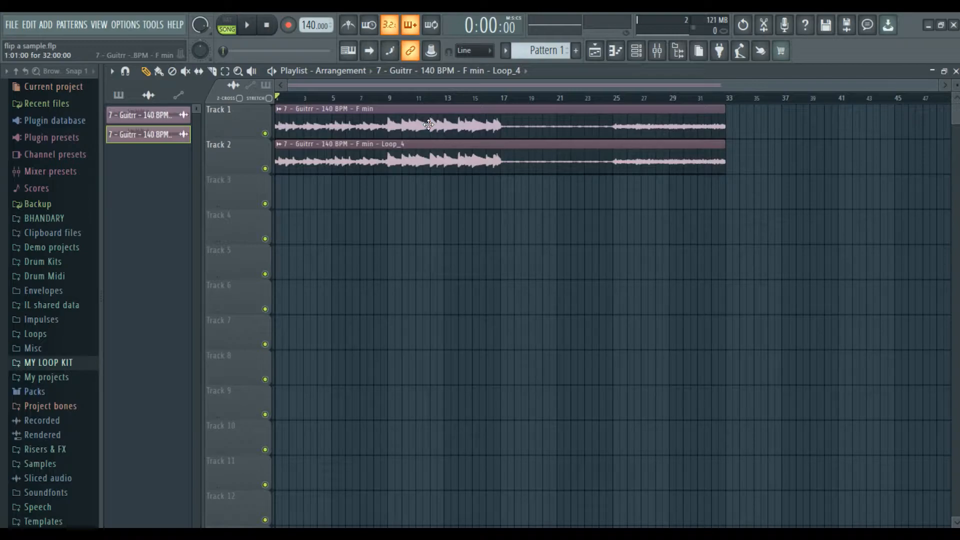
right_click(383, 121)
click(186, 115)
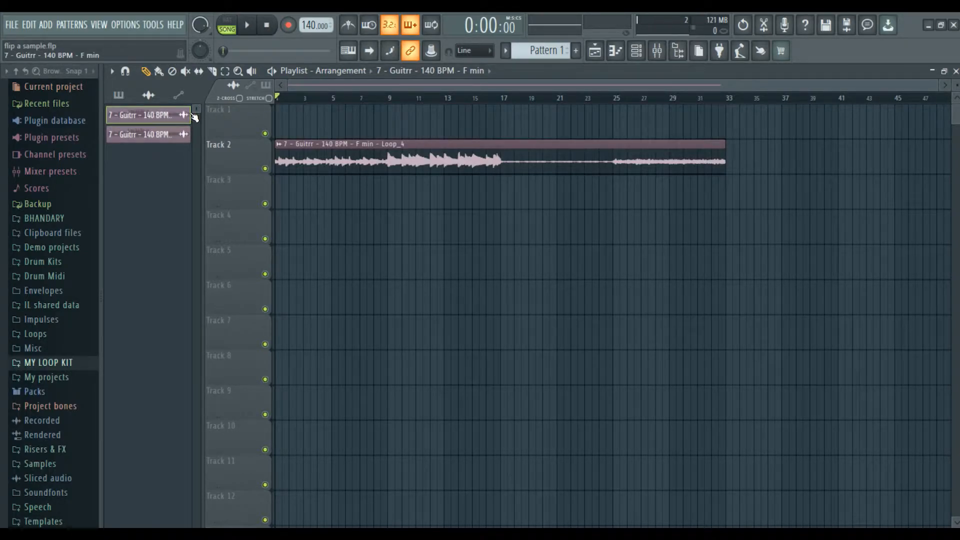
Delete the unused clip source channel and move the guitar clip up to Track 1.
right_click(157, 120)
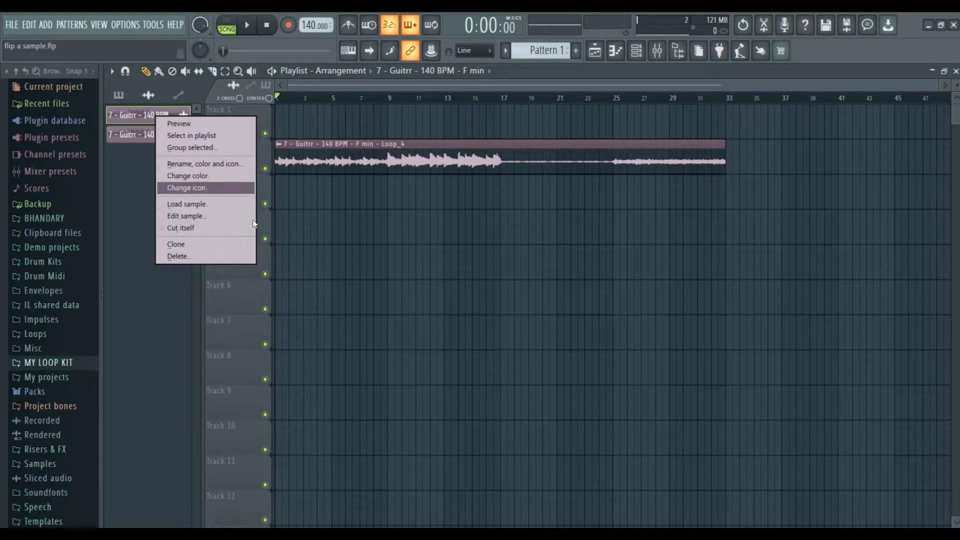
click(241, 255)
click(547, 324)
drag(323, 163, 320, 126)
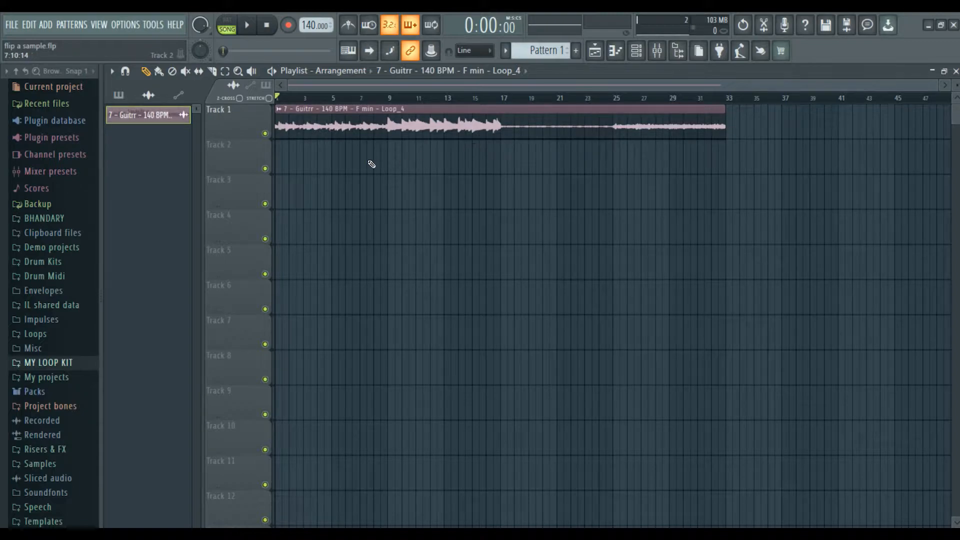
Slice the Track 1 guitar clip at bars 9, 17 and 25.
drag(395, 123, 396, 125)
drag(503, 157, 503, 156)
drag(617, 122, 616, 124)
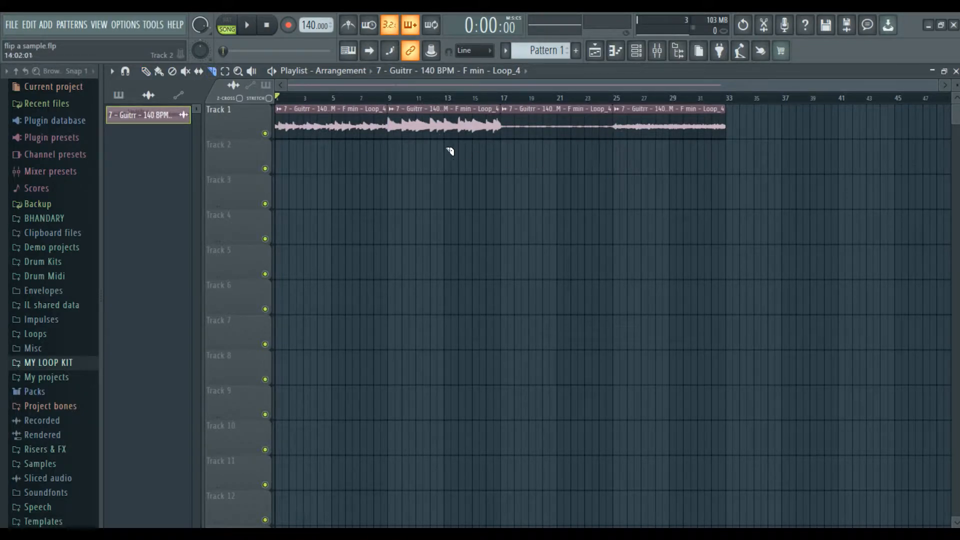
key(p)
mouse_move(396, 211)
mouse_down()
mouse_move(403, 369)
mouse_move(379, 368)
mouse_move(420, 422)
mouse_move(449, 367)
mouse_move(396, 345)
mouse_move(390, 368)
mouse_move(389, 173)
mouse_move(413, 206)
mouse_move(397, 215)
mouse_move(390, 195)
mouse_up()
Make the second, third and fourth slices unique as Loop_4 #2, #3 and #4.
right_click(391, 113)
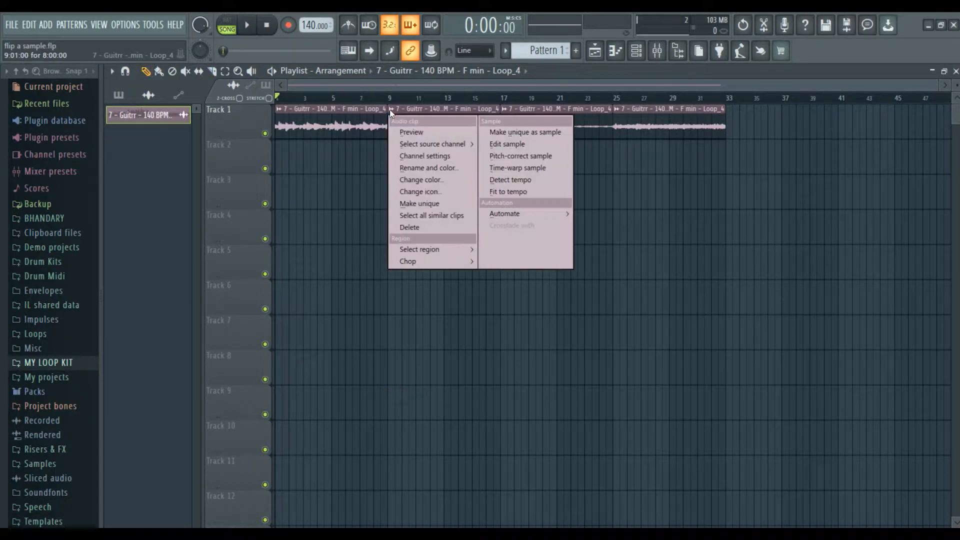
click(435, 205)
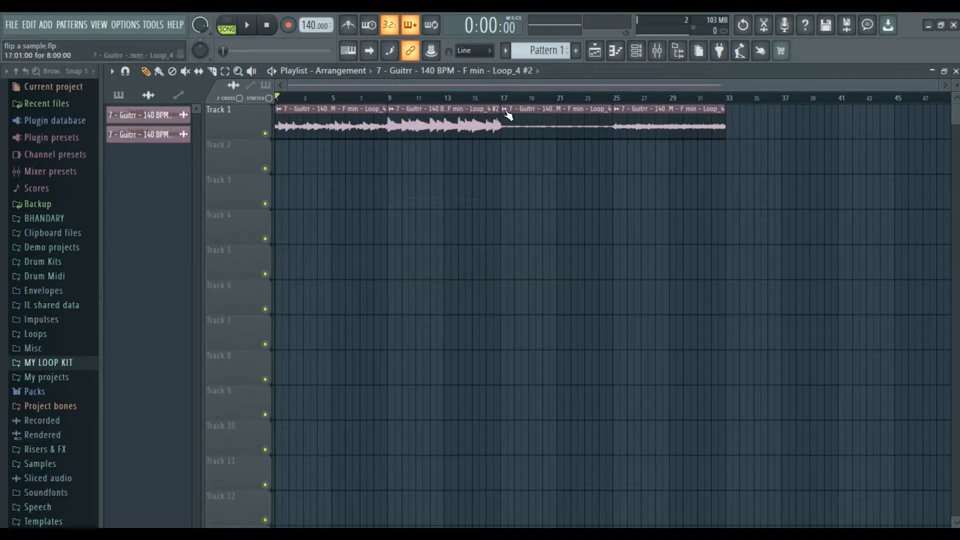
right_click(504, 112)
click(539, 203)
right_click(617, 113)
click(645, 203)
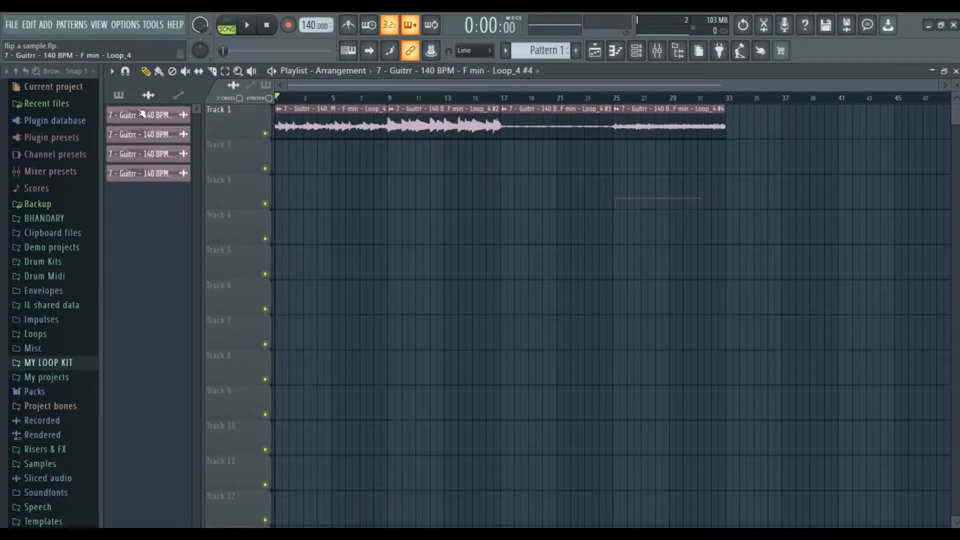
key(F6)
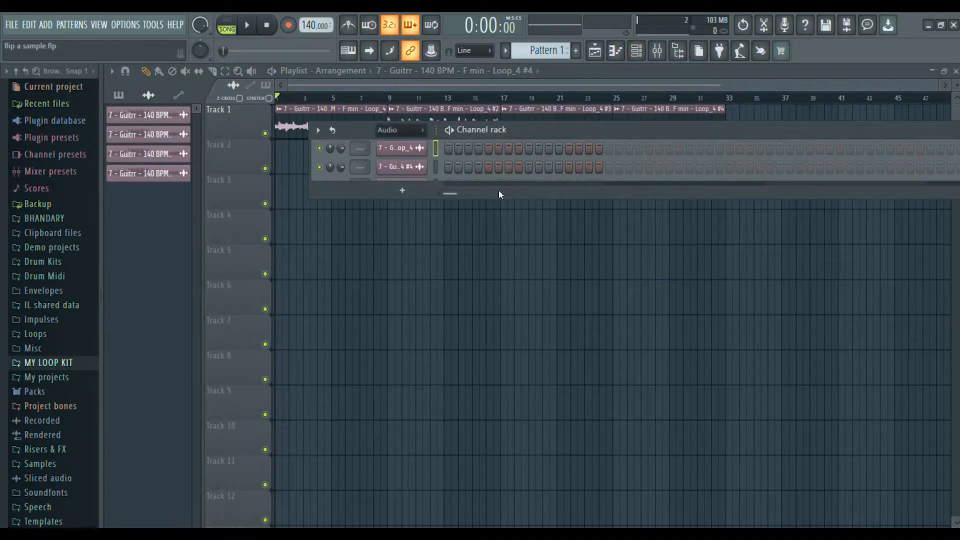
Select the four Loop_4 guitar channels and give them a cadet-blue teal gradient for first and last colours.
drag(499, 198, 449, 244)
click(403, 133)
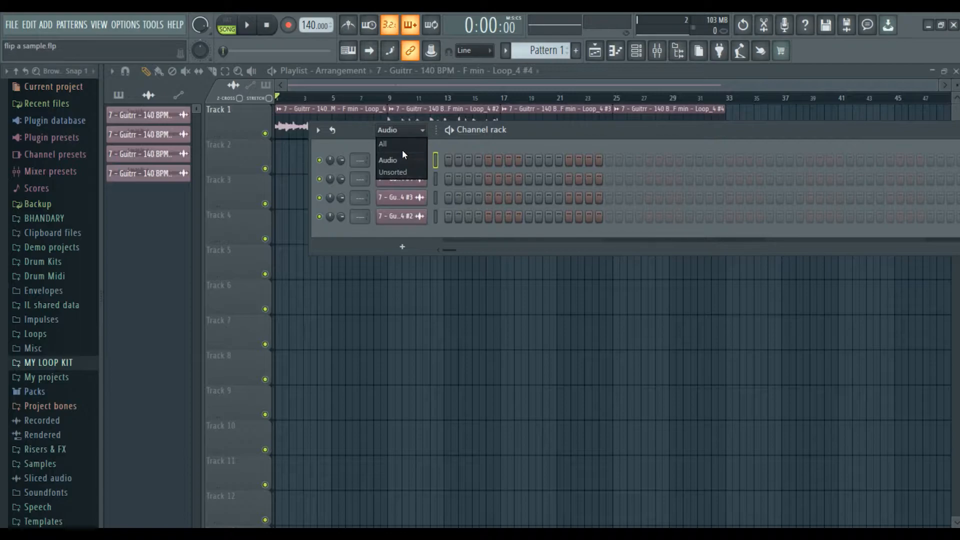
click(402, 149)
click(435, 181)
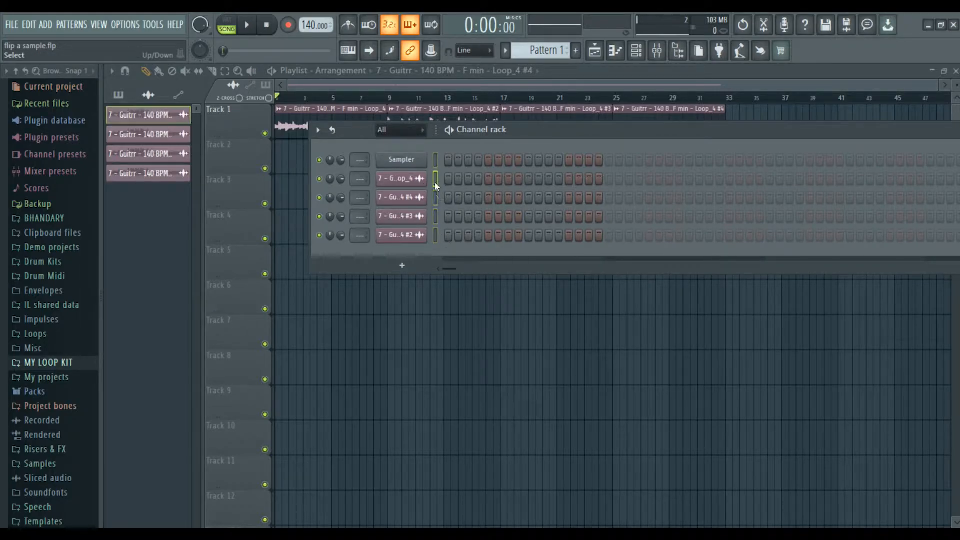
key(alt+c)
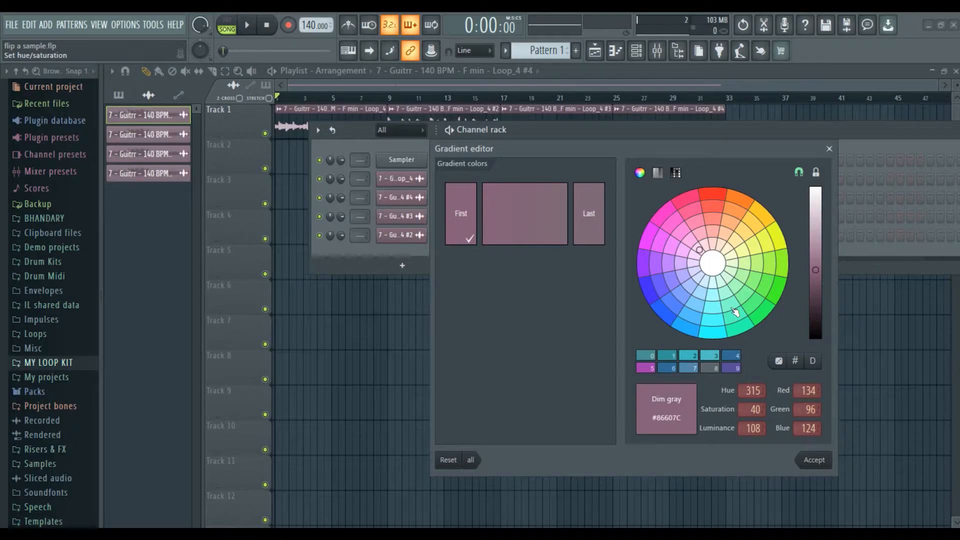
click(713, 307)
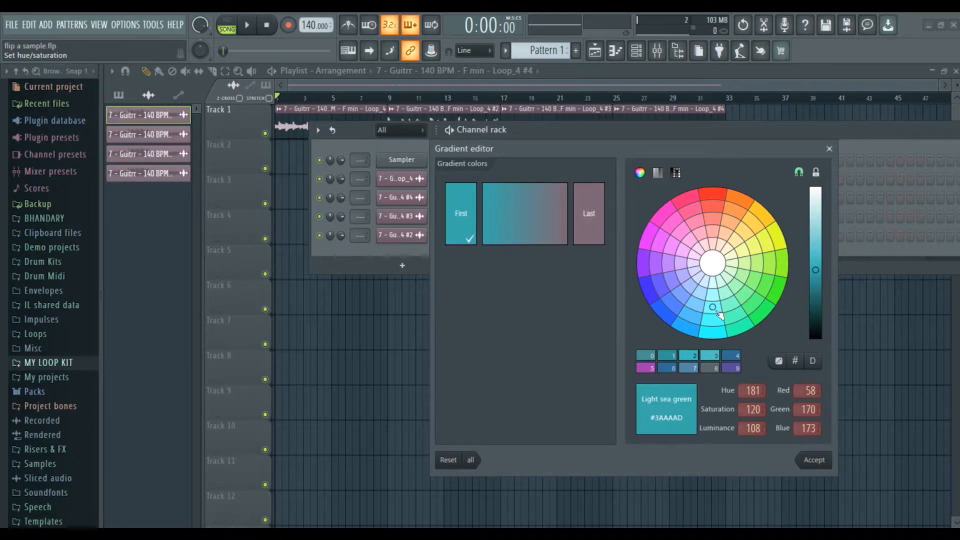
click(604, 240)
click(714, 311)
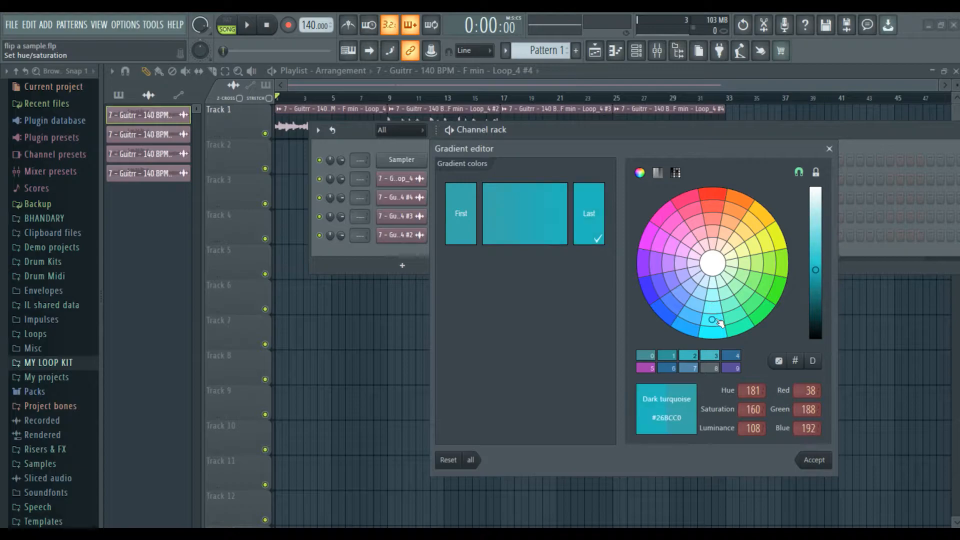
click(713, 295)
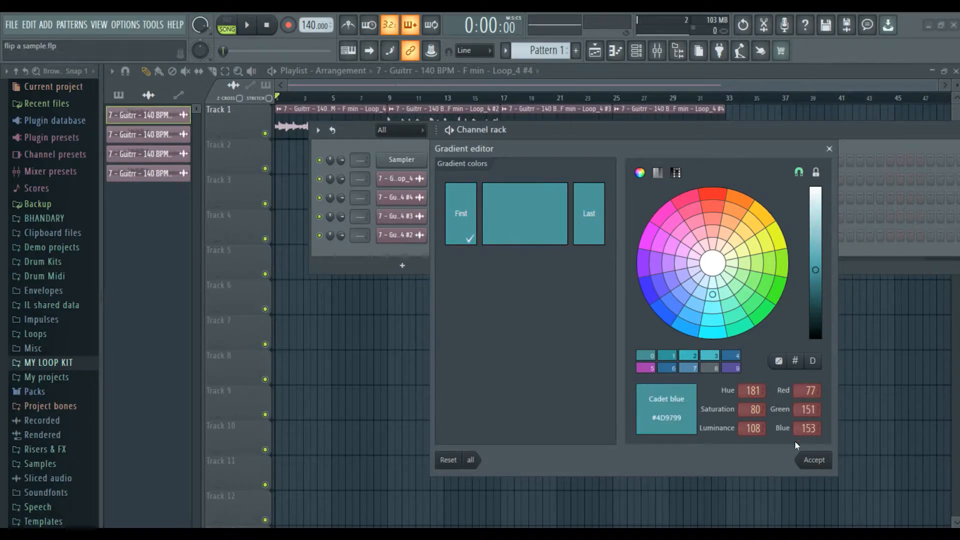
click(813, 460)
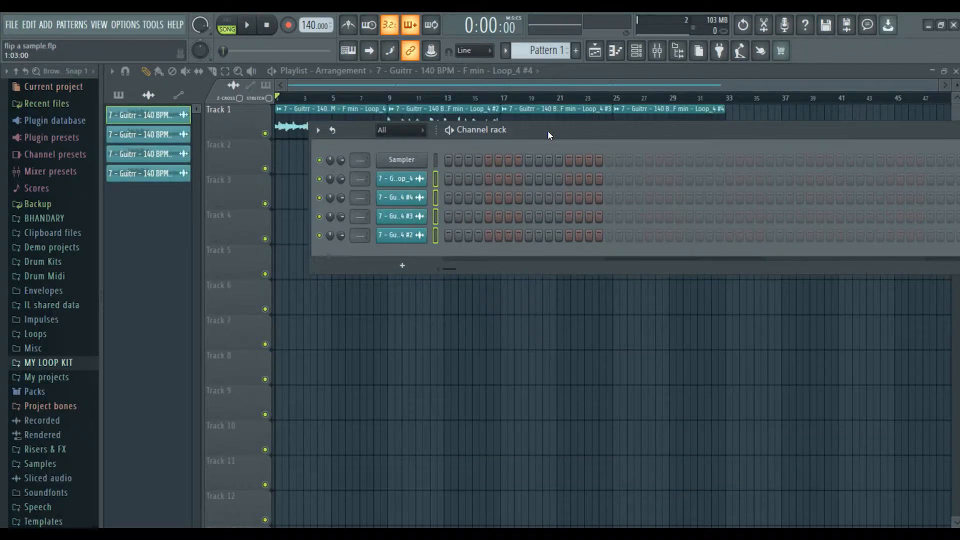
Reposition the channel rack to reach all guitar channels, then close it.
drag(548, 130, 247, 194)
drag(406, 189, 693, 163)
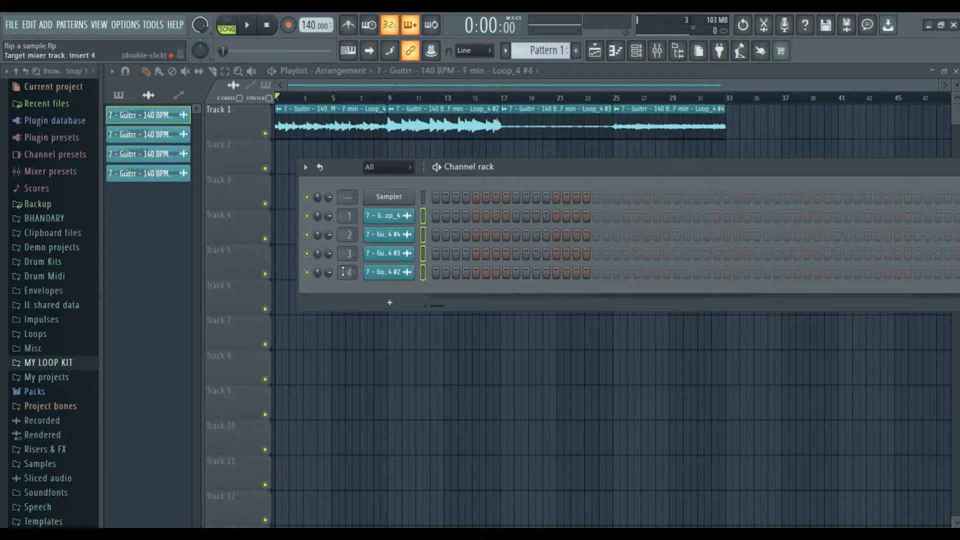
drag(566, 167, 285, 161)
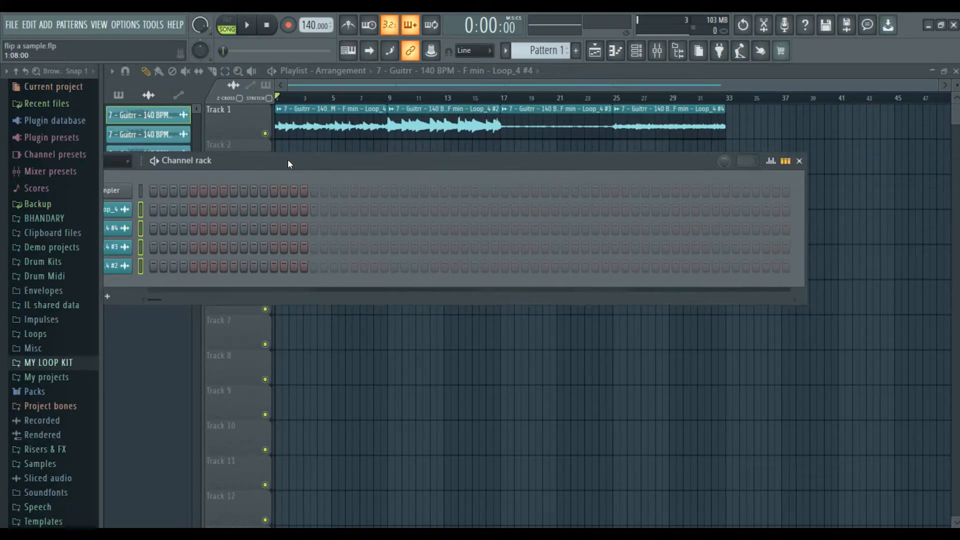
click(798, 161)
Move the second, third and fourth guitar chops onto Tracks 2, 3 and 4 during playback.
key(space)
drag(423, 125, 422, 160)
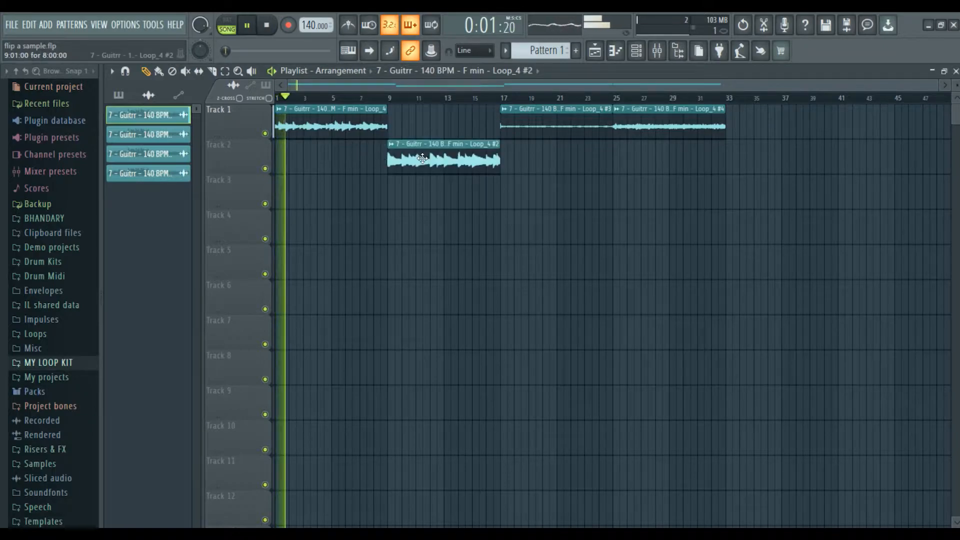
drag(536, 113, 538, 188)
drag(636, 128, 637, 229)
scroll(734, 193, up, 1)
scroll(734, 194, down, 3)
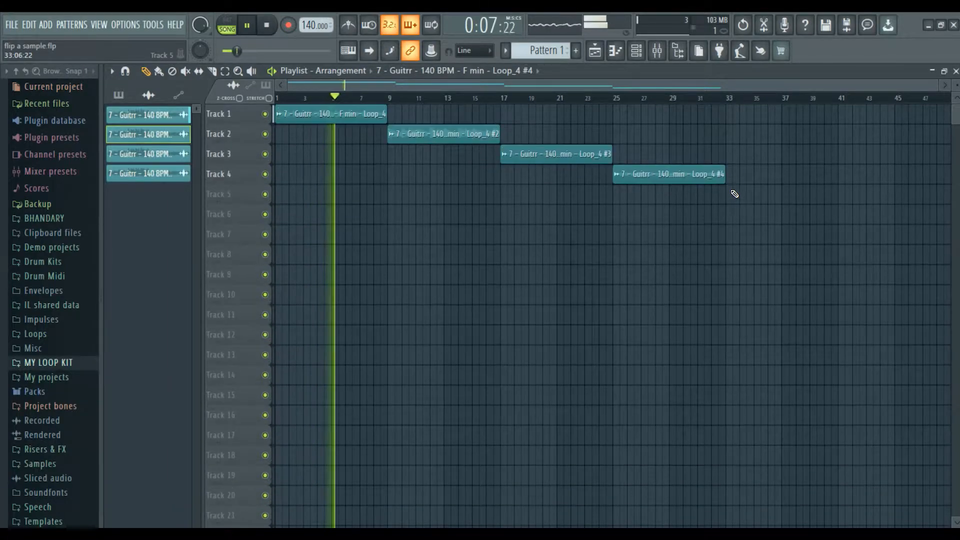
scroll(735, 193, up, 3)
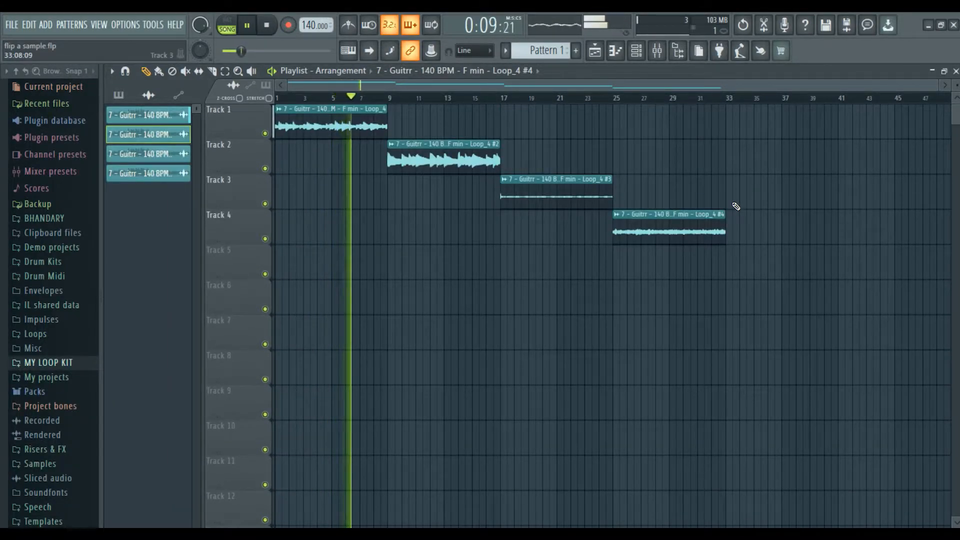
key(space)
key(F9)
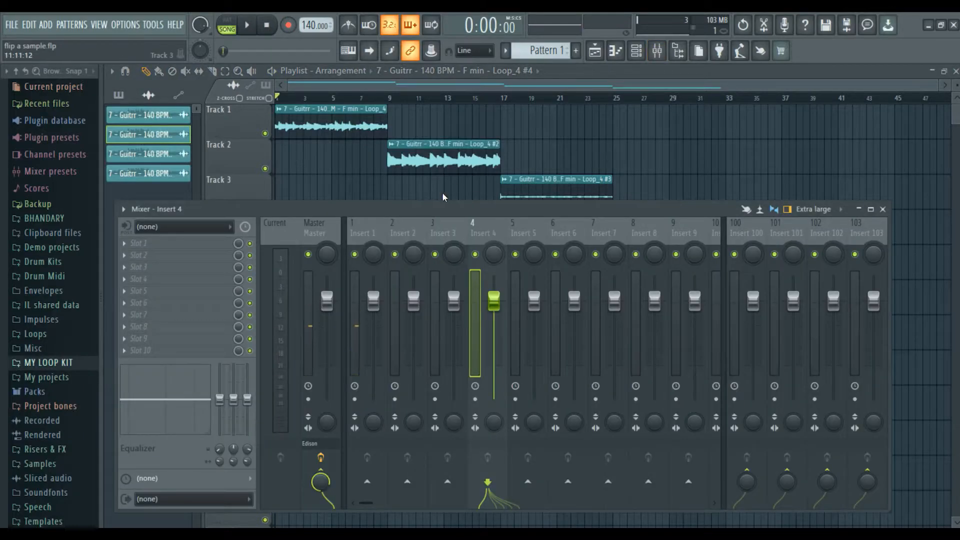
Load Fruity Parametric EQ 2 into the first effect slot of mixer Insert 1.
drag(434, 207, 500, 149)
click(431, 179)
click(226, 185)
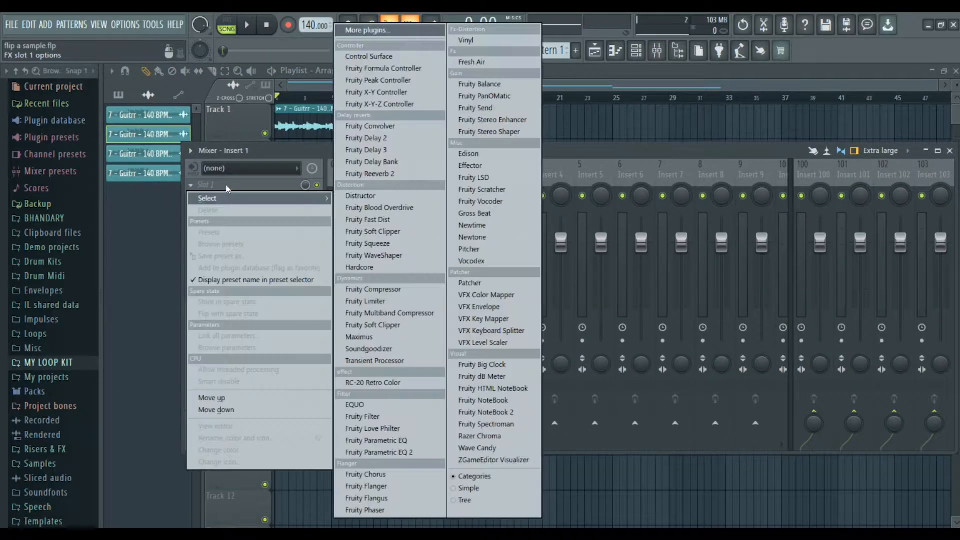
click(397, 455)
drag(390, 197, 494, 257)
Apply the Mastering '40Hz + 18kHz cut' preset to the EQ while listening.
key(space)
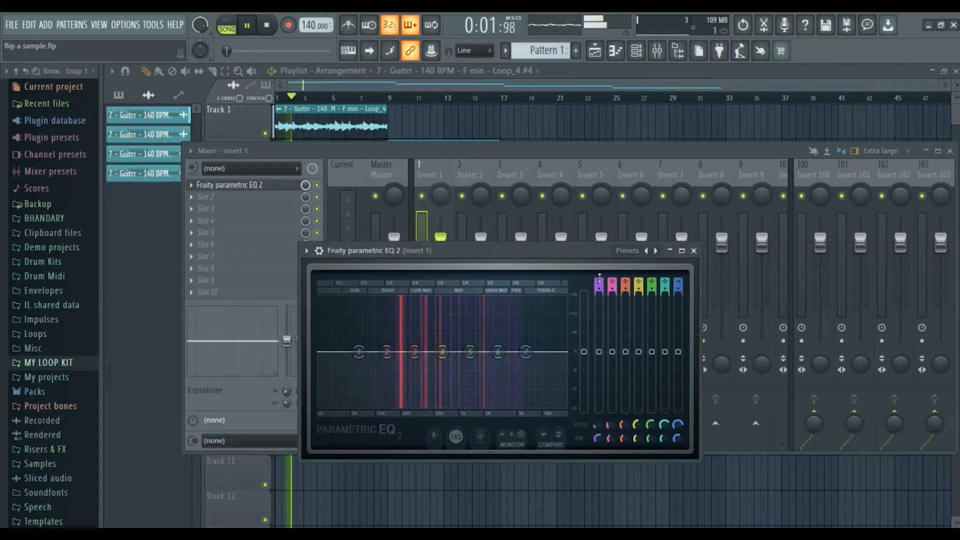
click(655, 252)
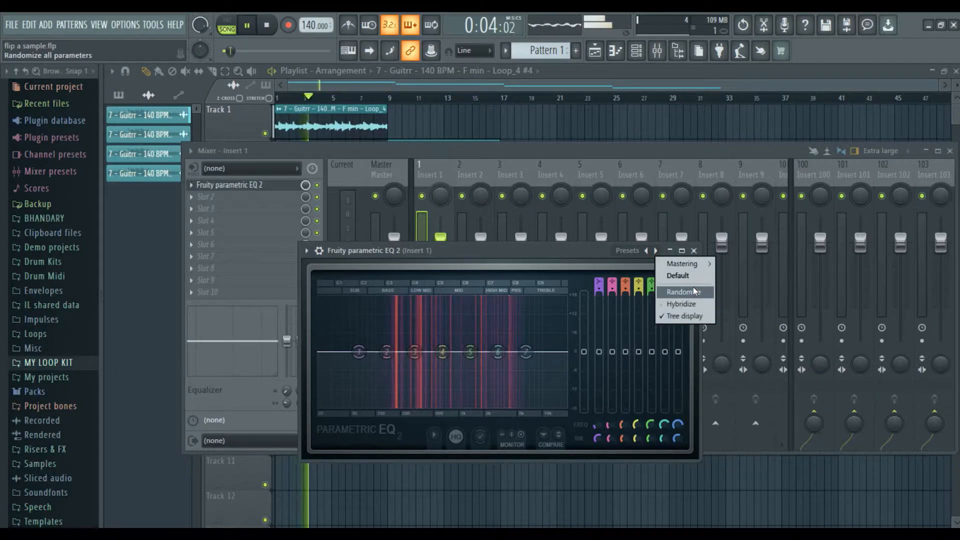
mouse_move(700, 264)
click(654, 251)
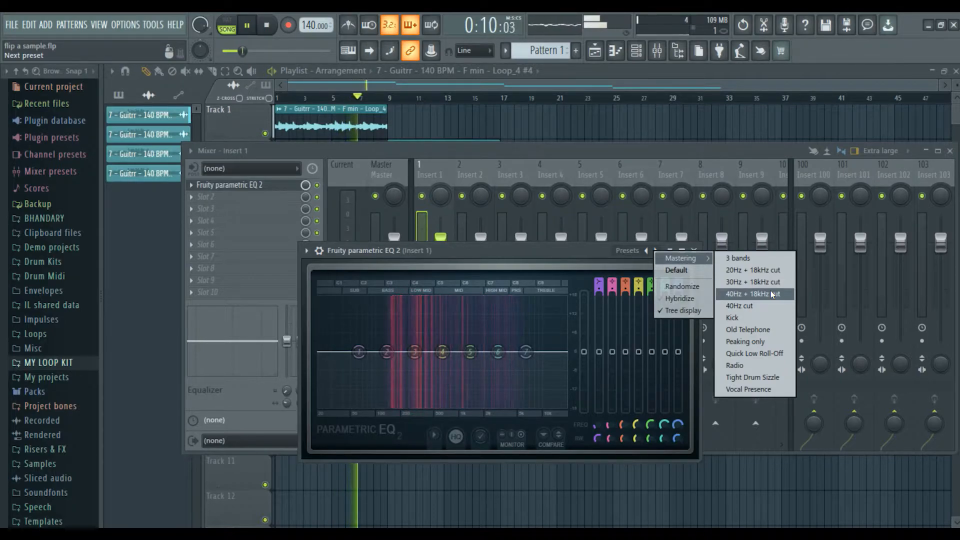
click(771, 293)
key(space)
Pull the low and high cut bands inward to roughly 200 Hz and 3.4 kHz.
drag(337, 353, 399, 351)
drag(566, 351, 504, 352)
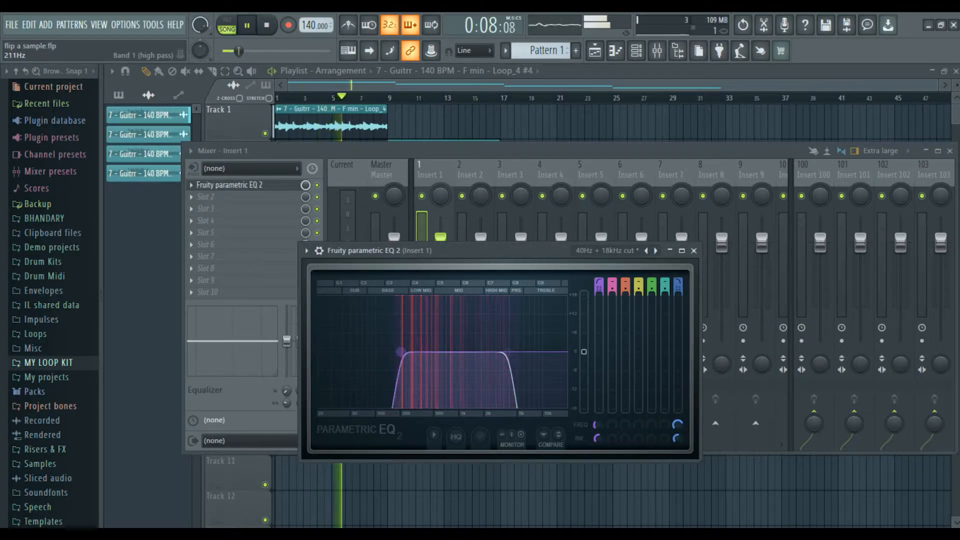
mouse_move(401, 353)
mouse_down()
mouse_move(435, 353)
mouse_move(388, 353)
mouse_move(397, 353)
mouse_up()
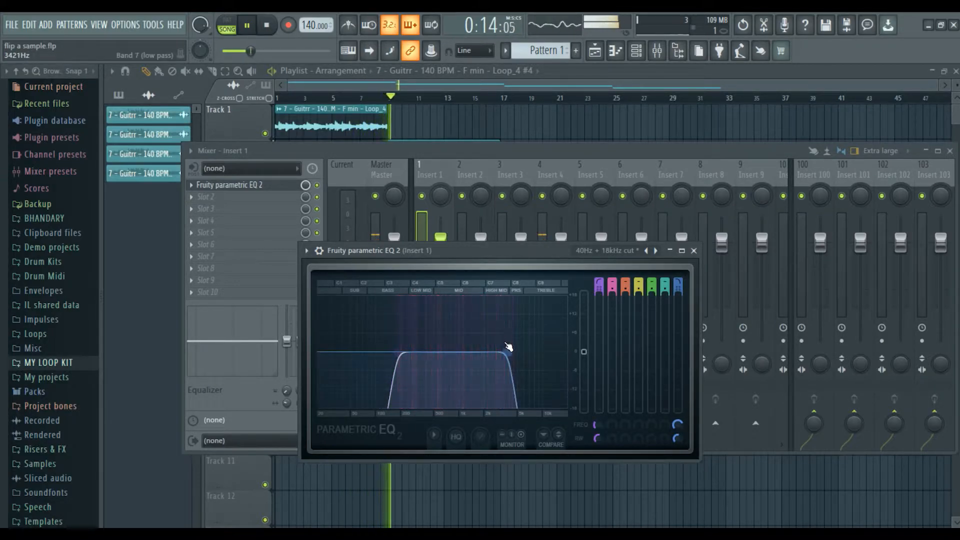
drag(508, 351, 511, 352)
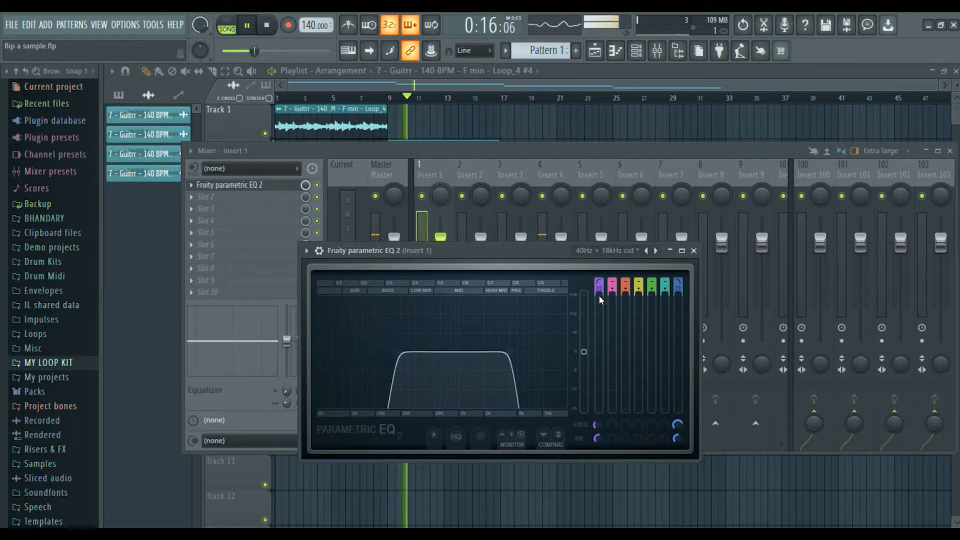
key(space)
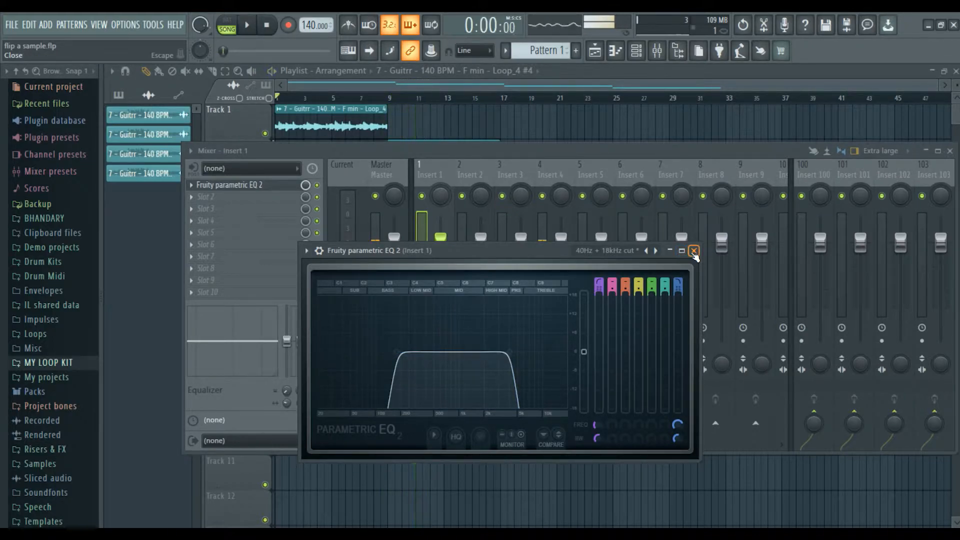
click(694, 251)
Play the arrangement from bar 9 with the mixer hidden, then bring the mixer back.
click(471, 175)
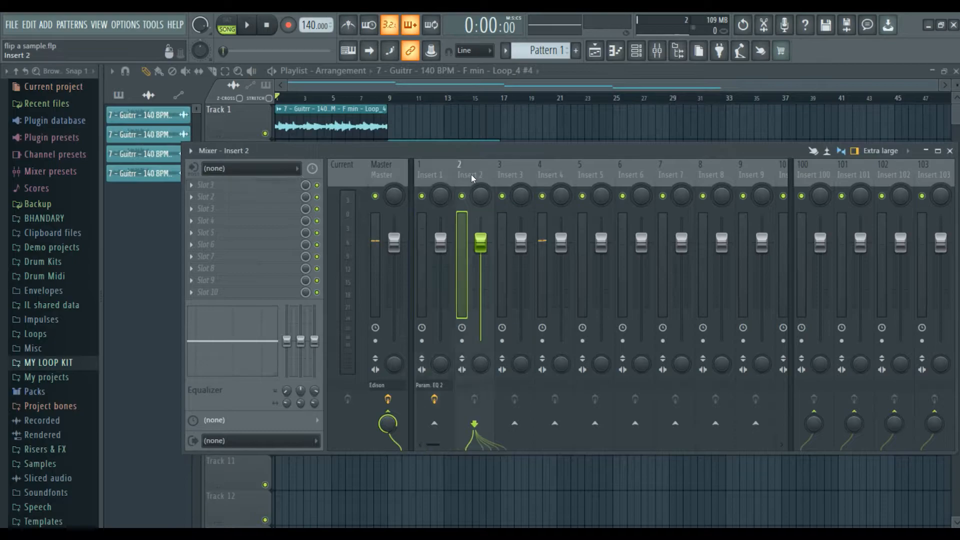
key(F9)
click(394, 98)
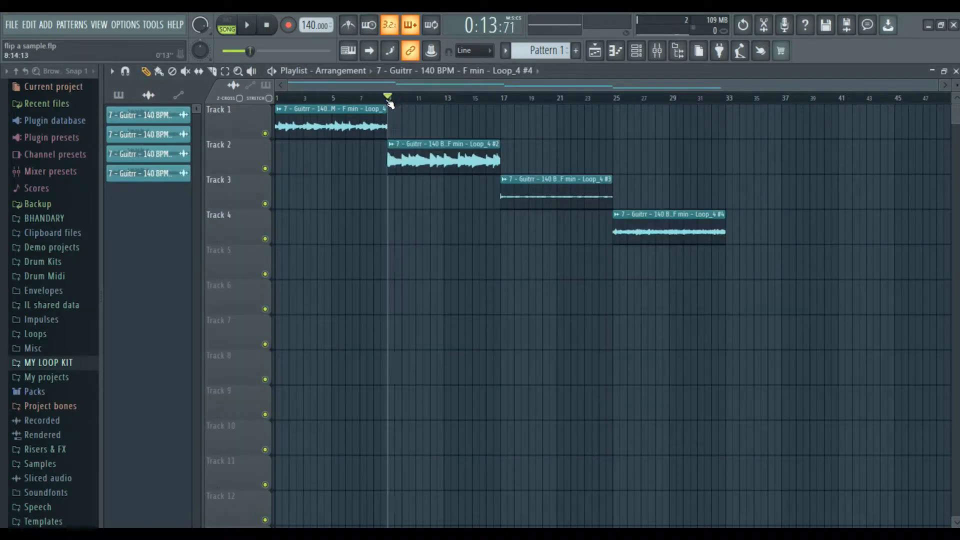
key(space)
key(F7)
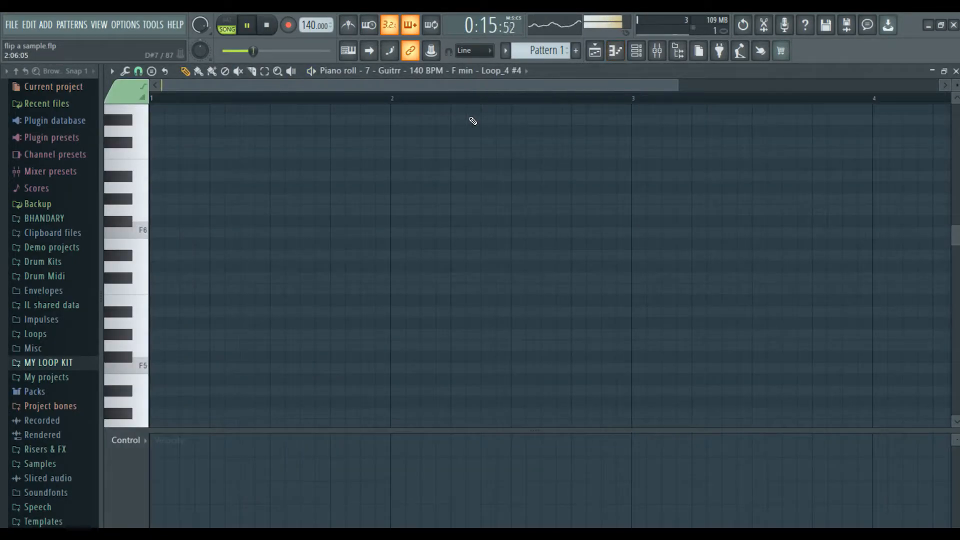
key(F7)
key(F9)
key(space)
key(space)
key(space)
Load Fruity Chorus into Insert 4's first slot and detach the mixer as a floating window.
click(545, 174)
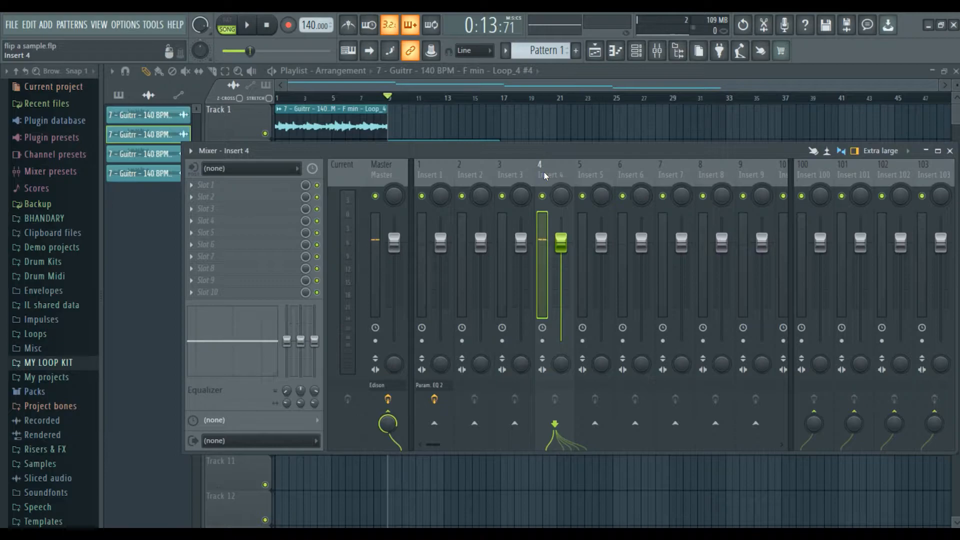
key(space)
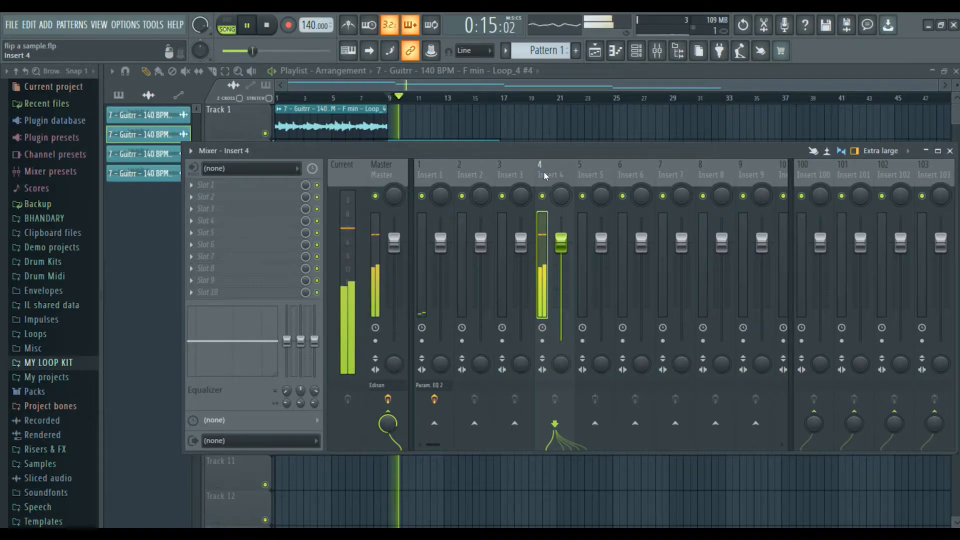
click(225, 185)
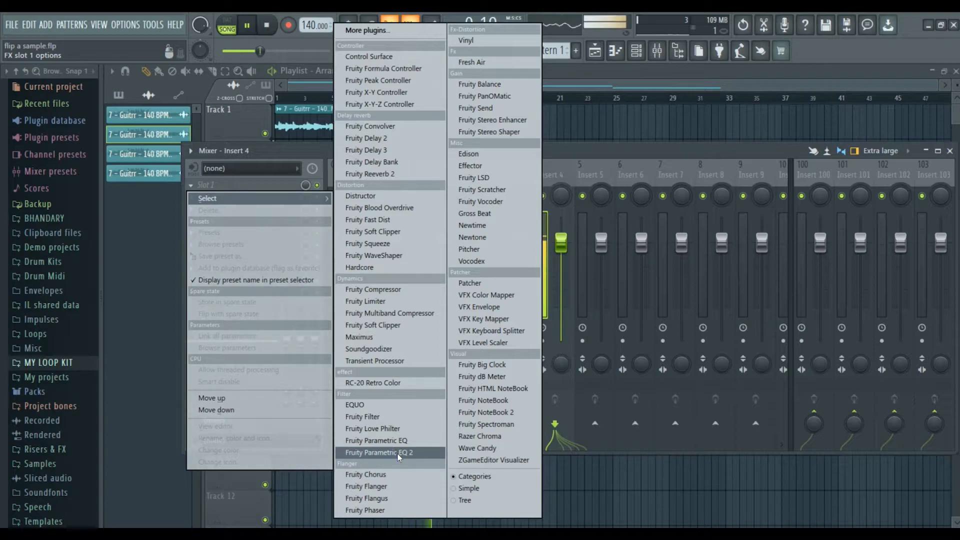
click(406, 479)
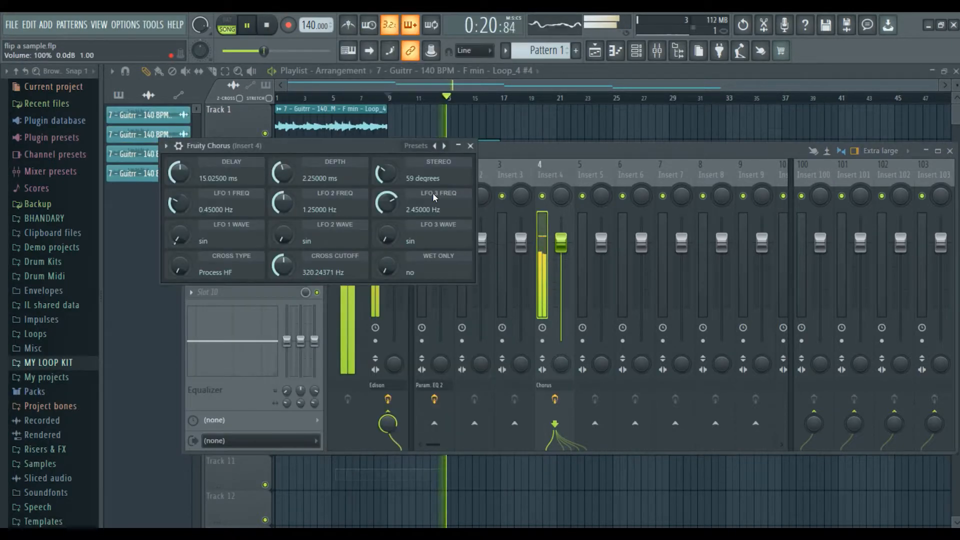
click(470, 146)
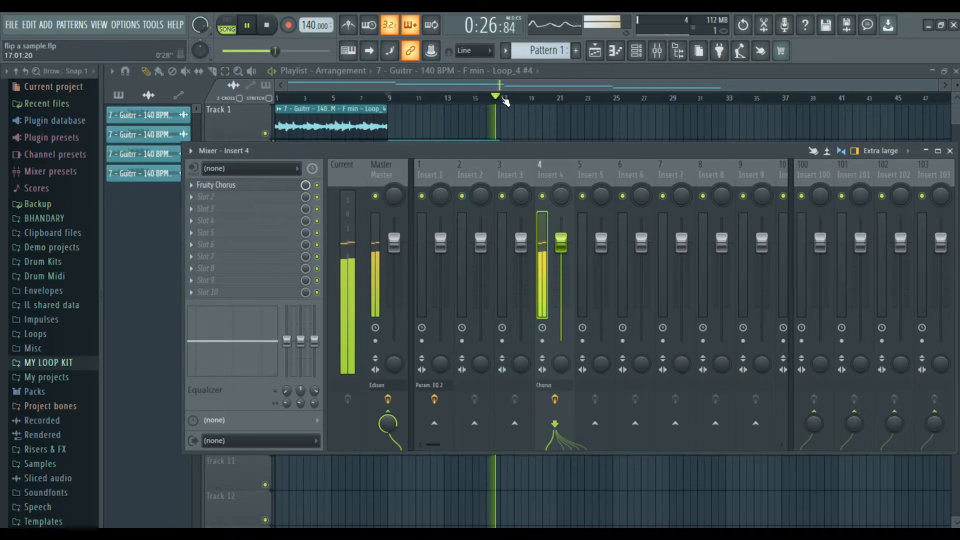
key(space)
click(190, 151)
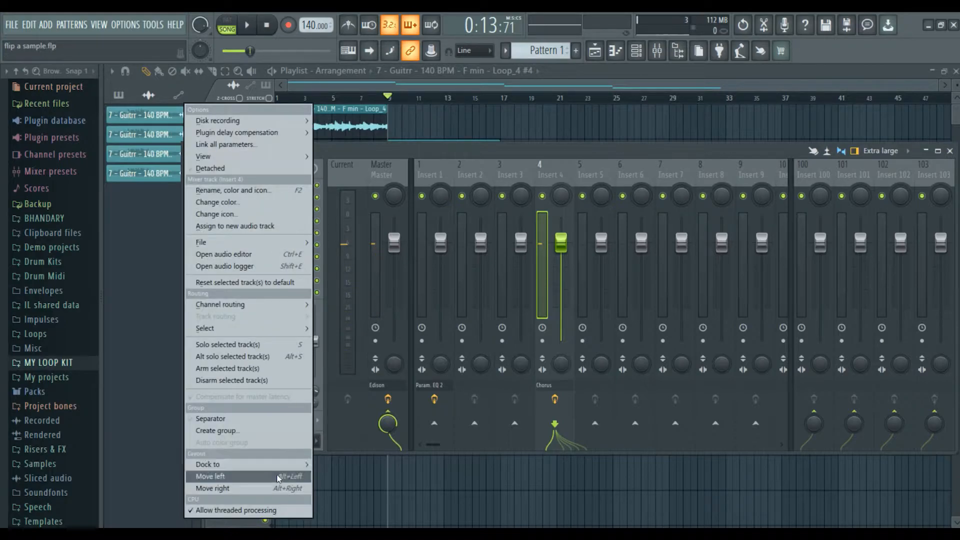
click(210, 168)
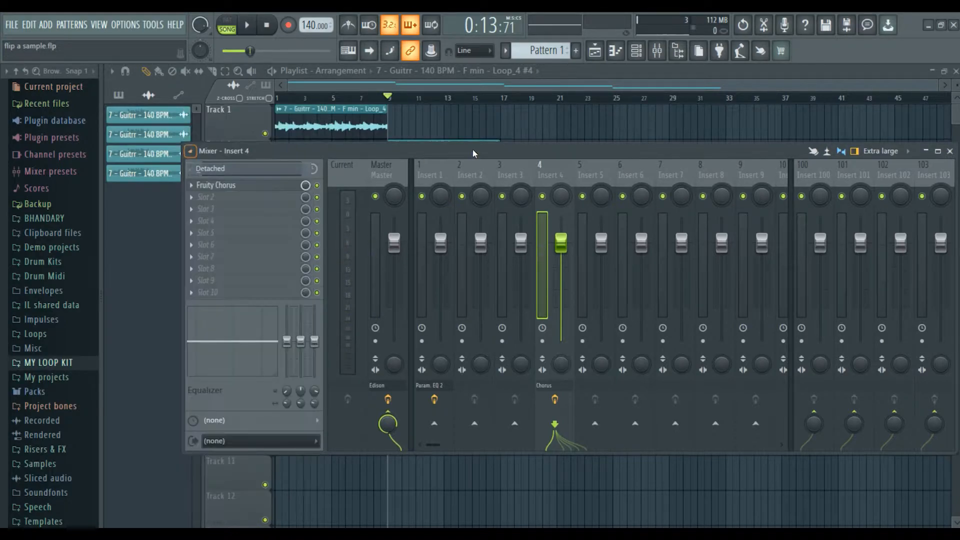
Start playback from bar 17 after moving the floating mixer up and right.
click(503, 99)
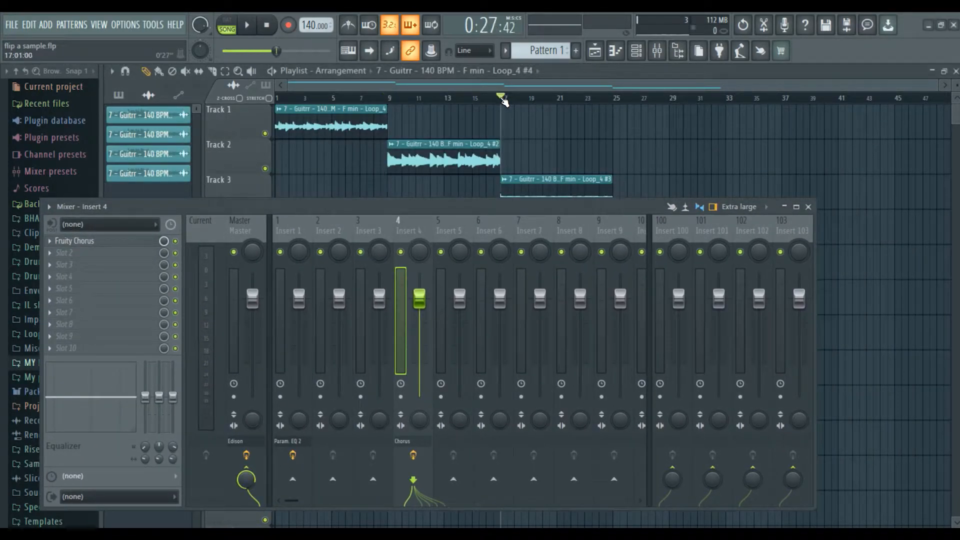
drag(458, 207, 594, 198)
key(space)
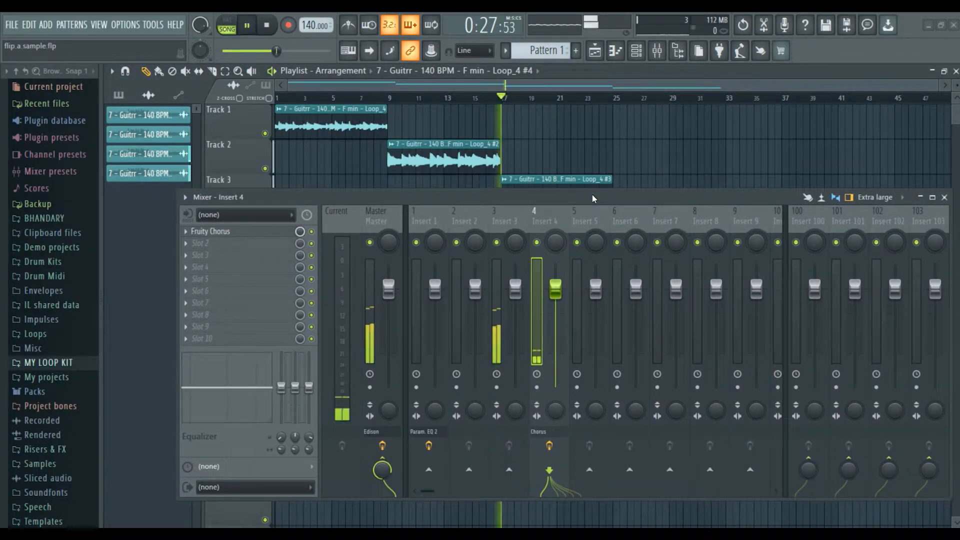
Load Fruity Flanger on Insert 3 with rate near 0.24 Hz, then dock the mixer under the playlist.
click(495, 218)
click(204, 232)
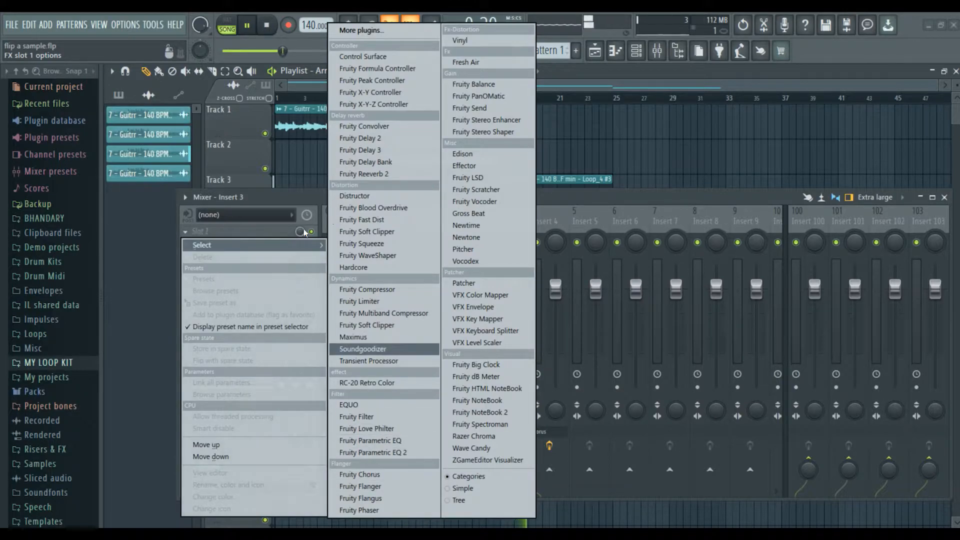
click(510, 186)
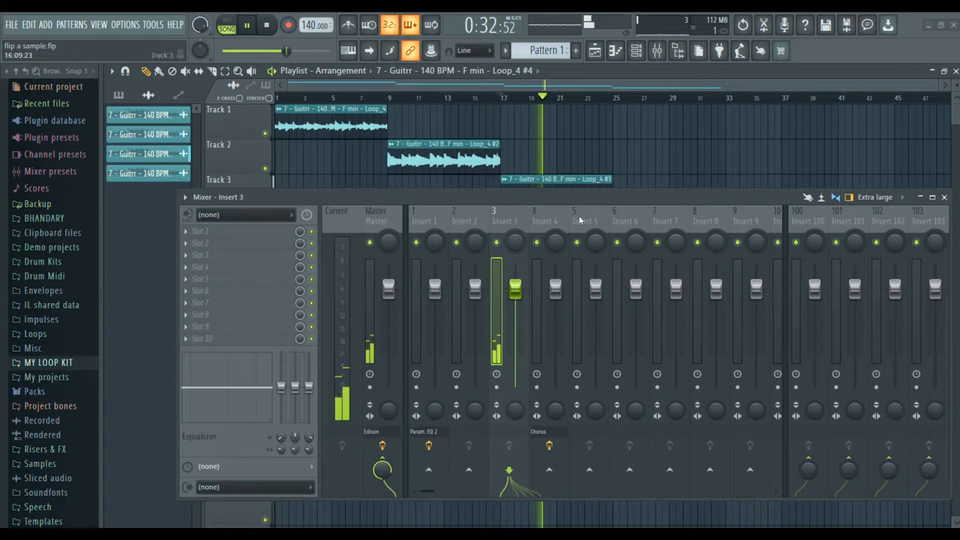
click(201, 231)
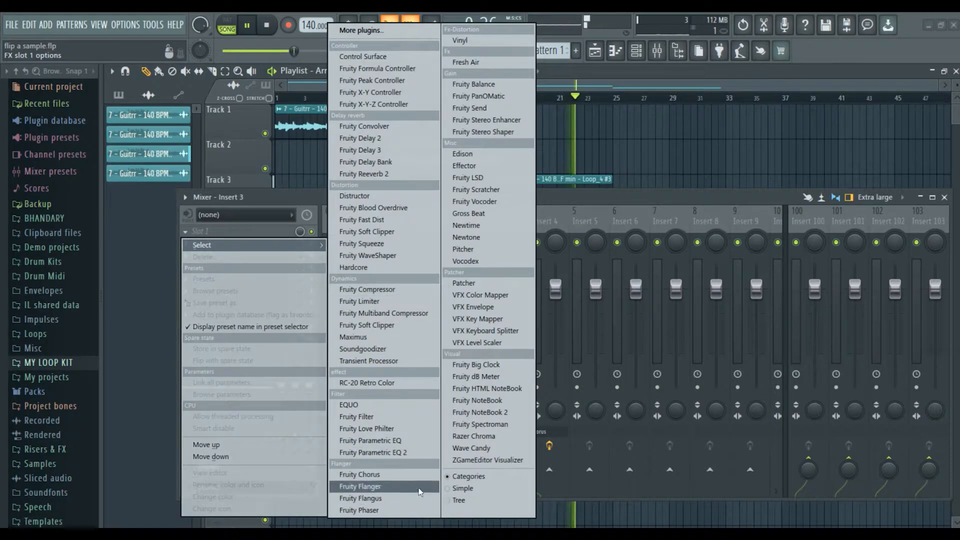
click(420, 488)
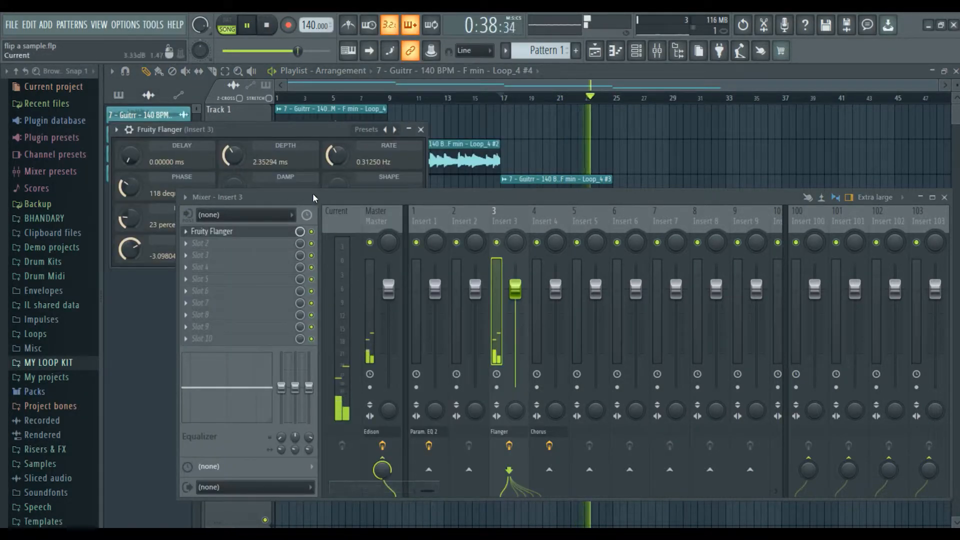
drag(342, 135, 581, 95)
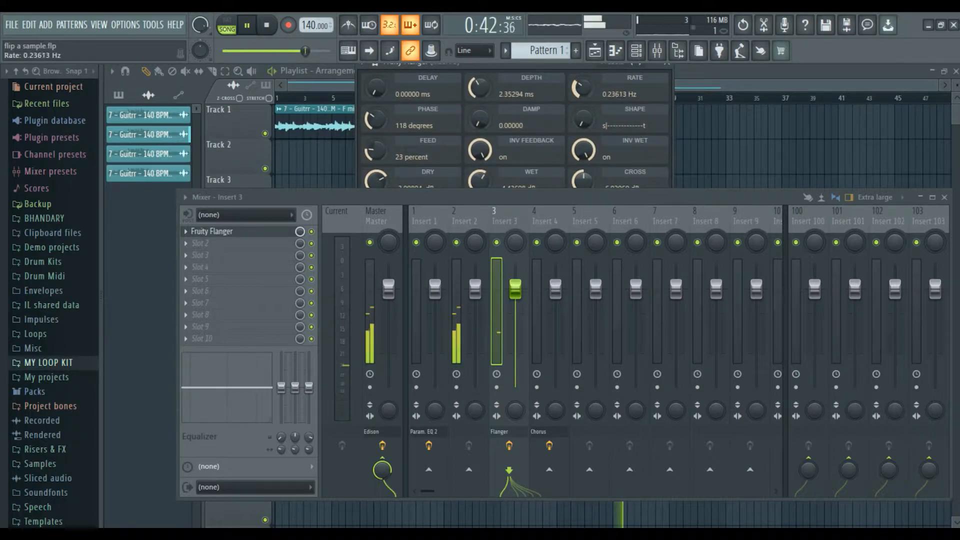
click(667, 63)
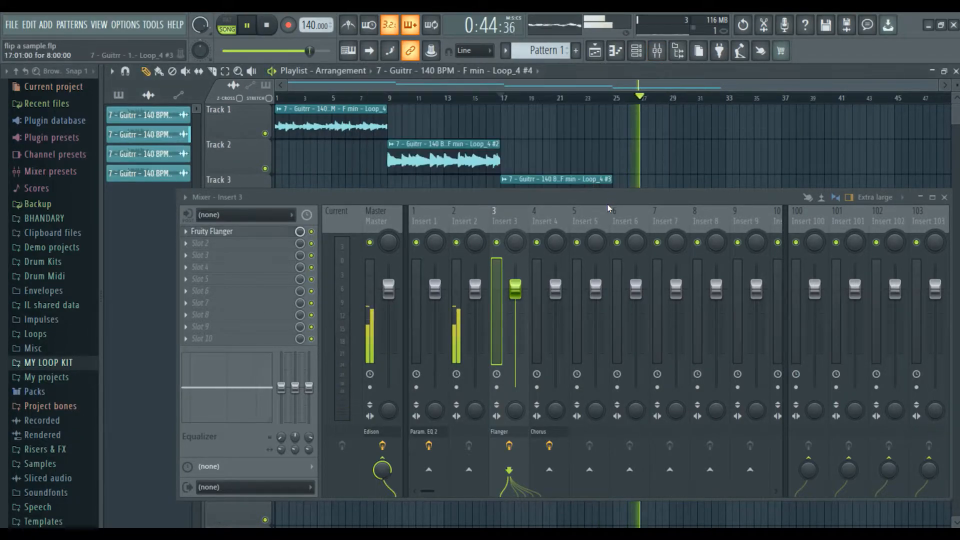
drag(603, 202, 557, 342)
drag(705, 337, 646, 261)
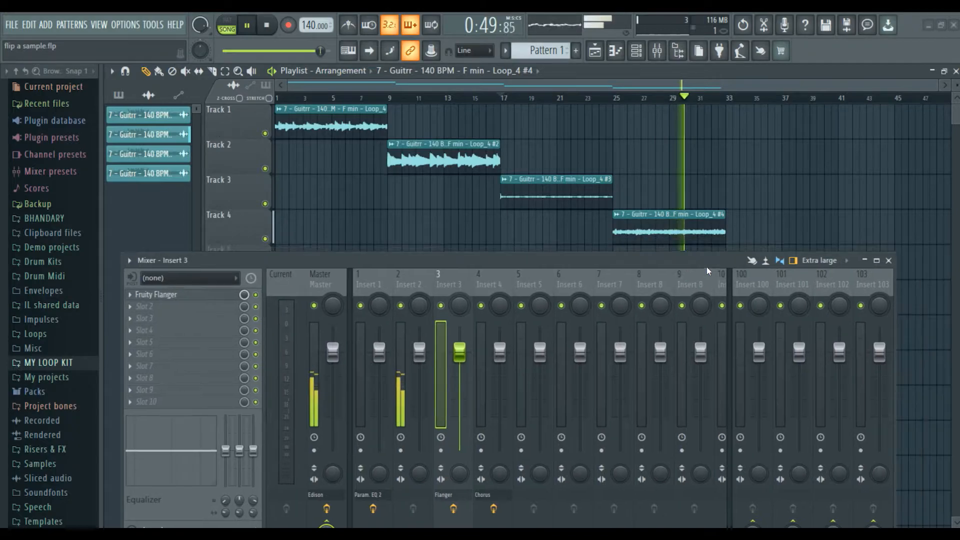
Close the mixer, try the Loop_4 chops at bar 1, restore them to bars 9 and 17, rewind.
click(889, 260)
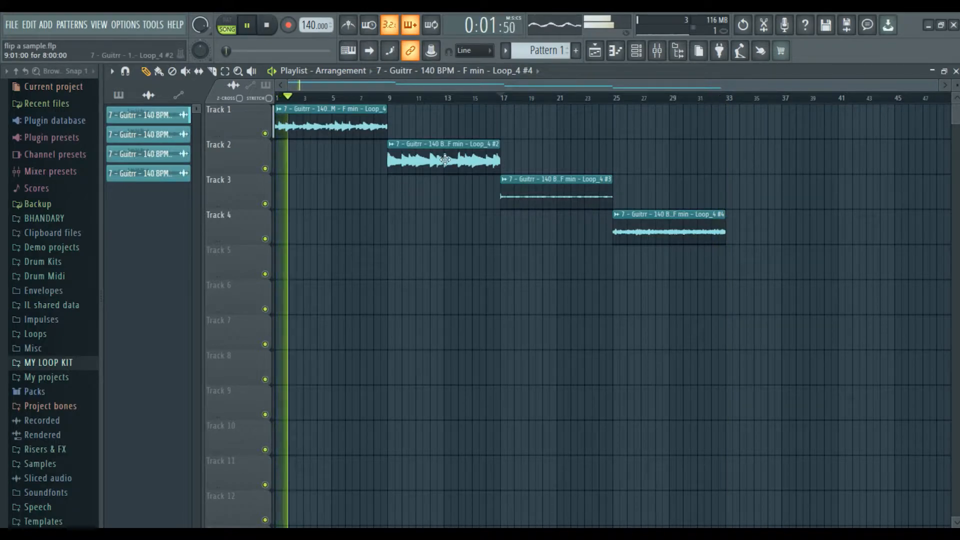
key(space)
drag(427, 162, 314, 163)
drag(564, 204, 338, 203)
drag(662, 229, 642, 221)
drag(392, 194, 560, 204)
drag(309, 154, 422, 176)
drag(498, 99, 145, 180)
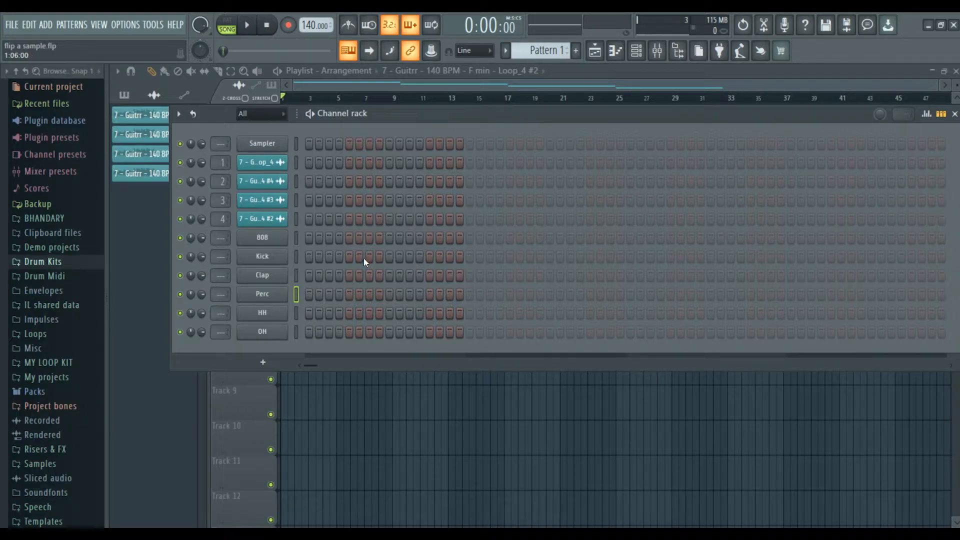
Select and preview the 808 and hi-hat sounds in the channel rack.
click(293, 241)
drag(434, 118, 419, 113)
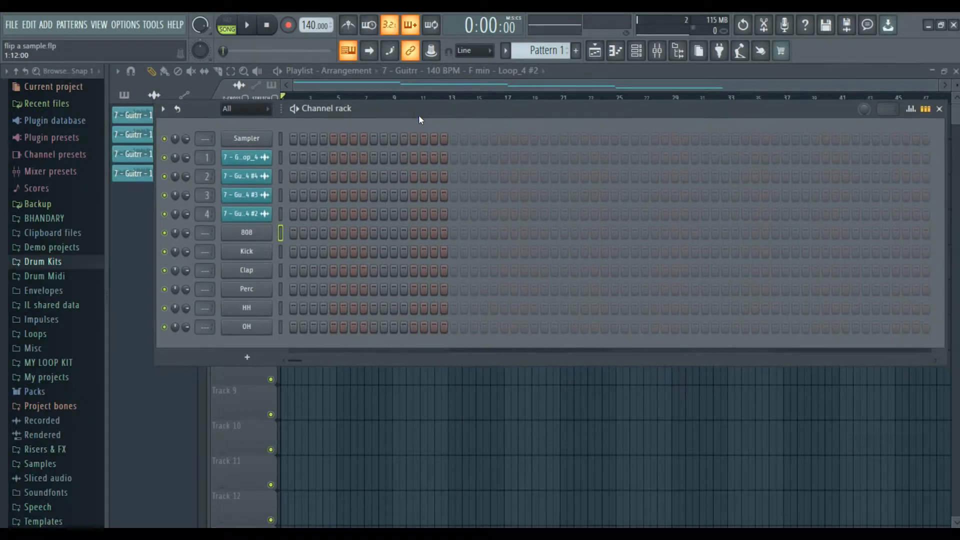
key(z)
key(z)
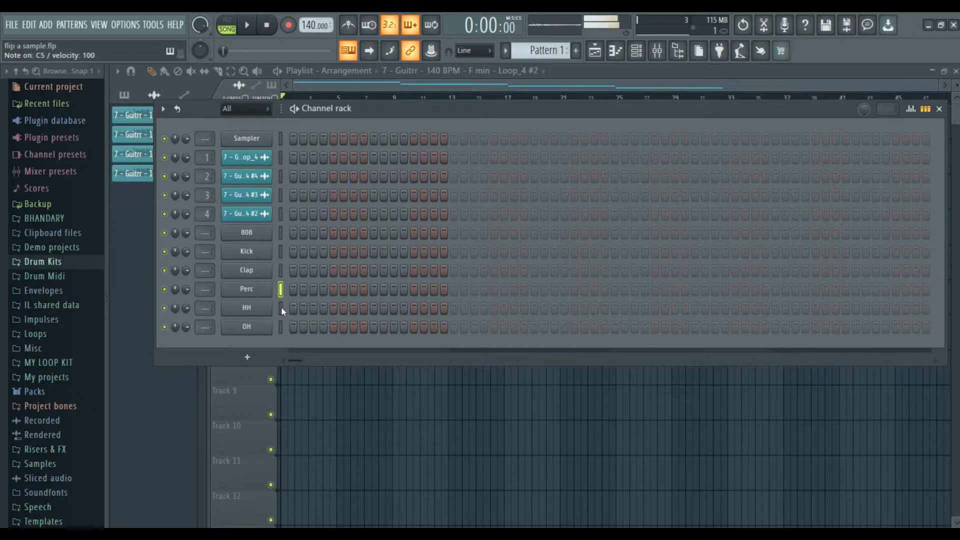
key(z)
click(281, 327)
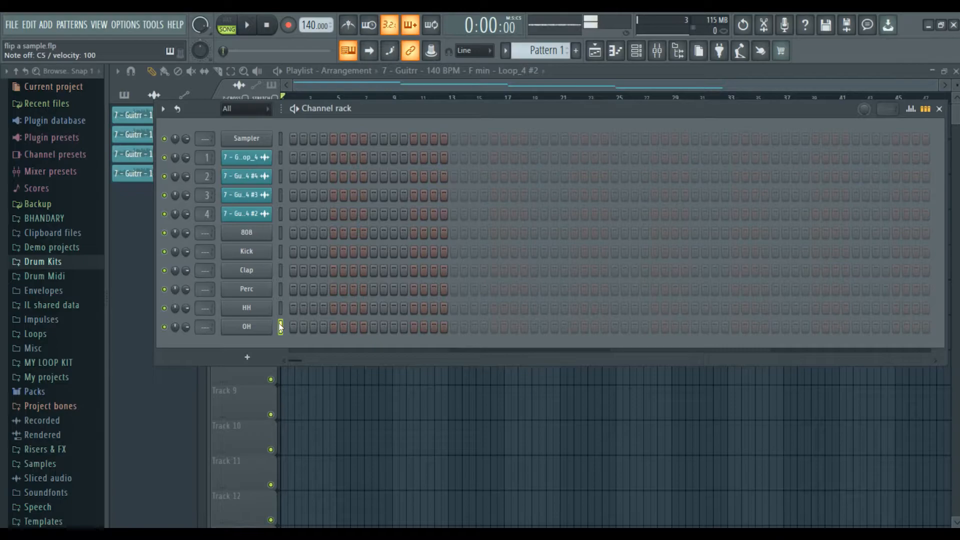
Set the 808's volume envelope attack to 0% and close its channel settings.
click(260, 234)
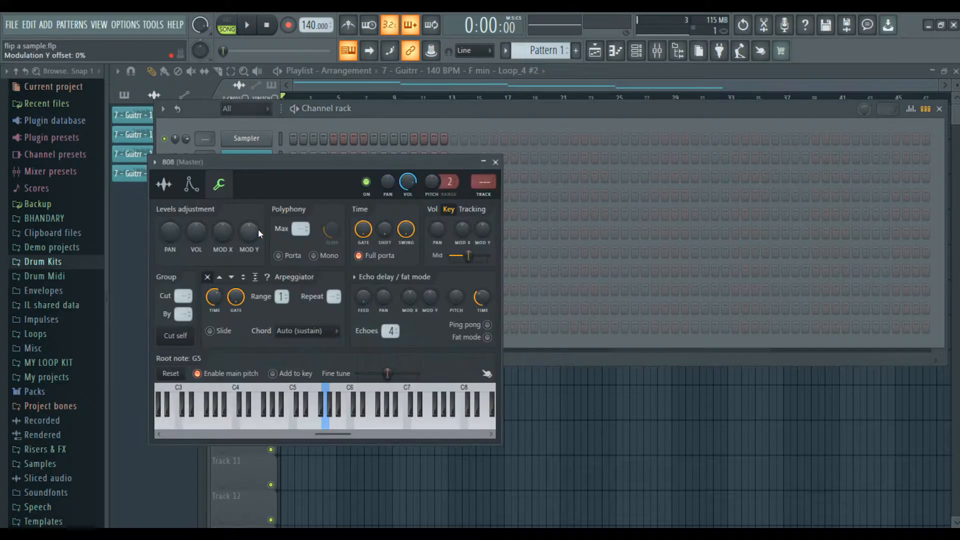
drag(306, 170, 411, 152)
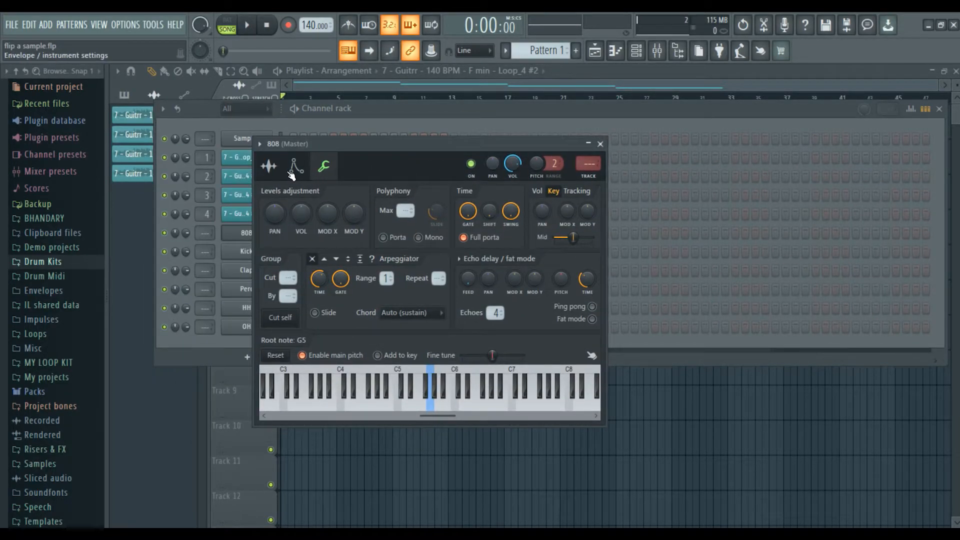
click(294, 170)
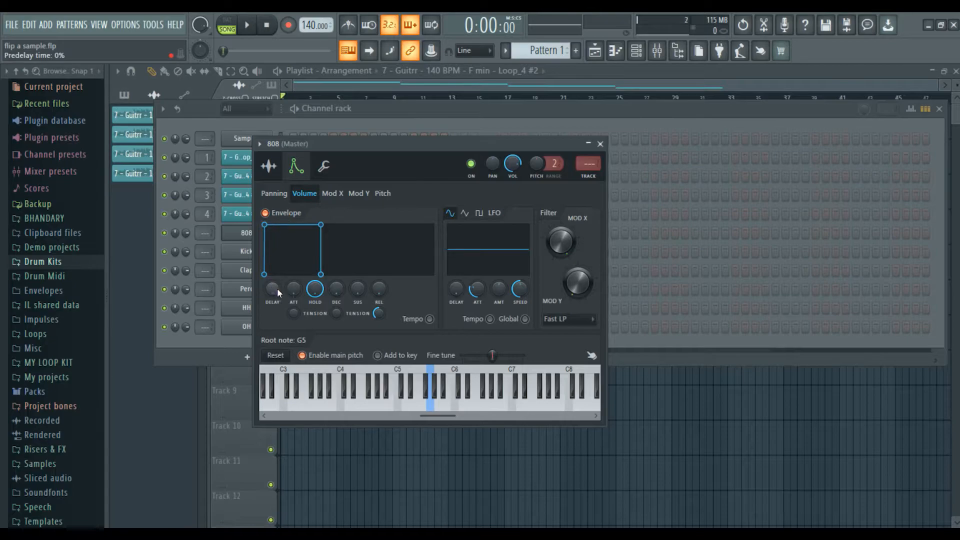
click(269, 166)
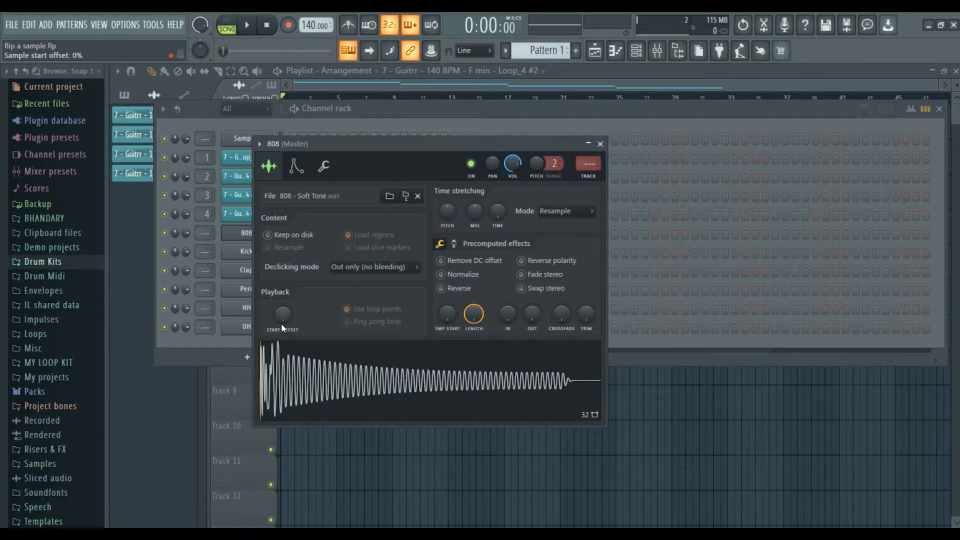
click(295, 168)
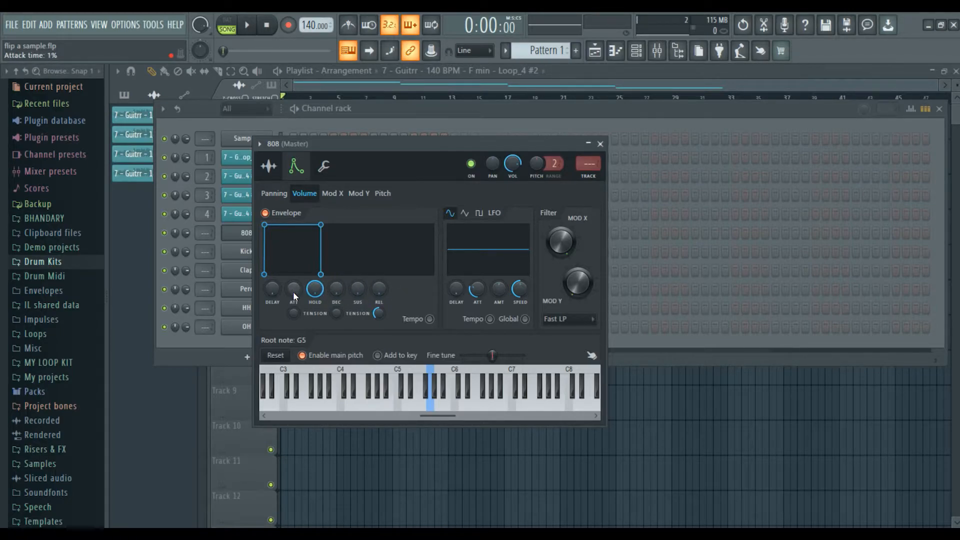
drag(295, 292, 296, 300)
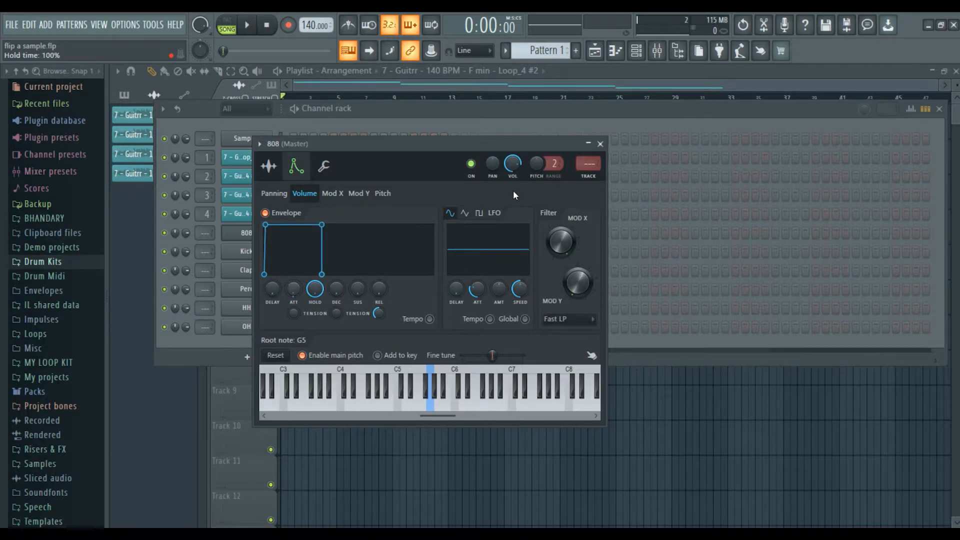
click(600, 144)
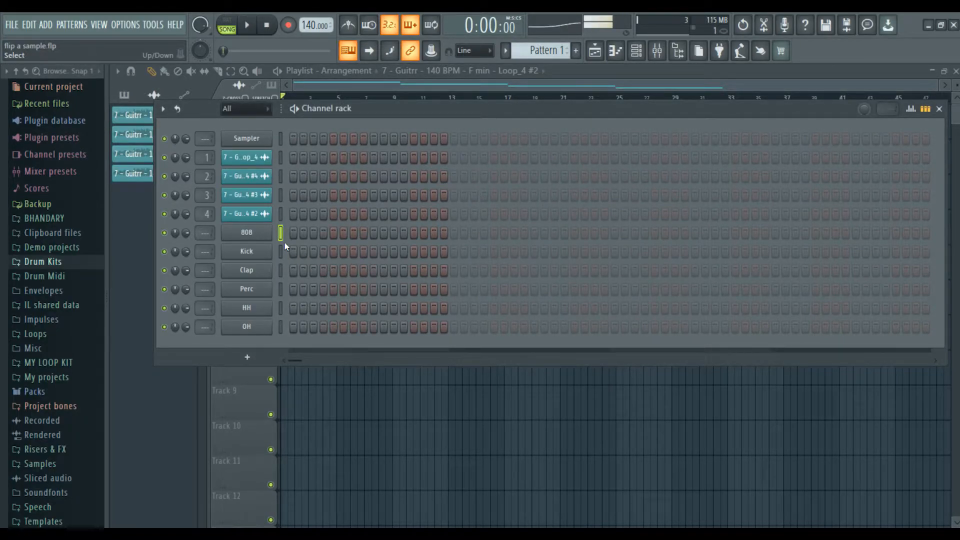
Open the 808 piano roll and draw a long first 808 note.
key(shift+F8)
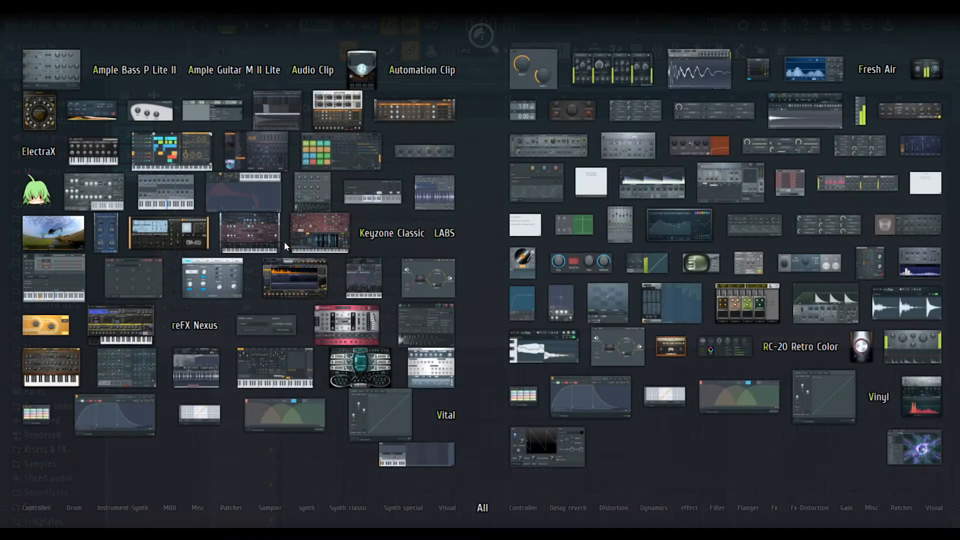
key(F8)
key(F7)
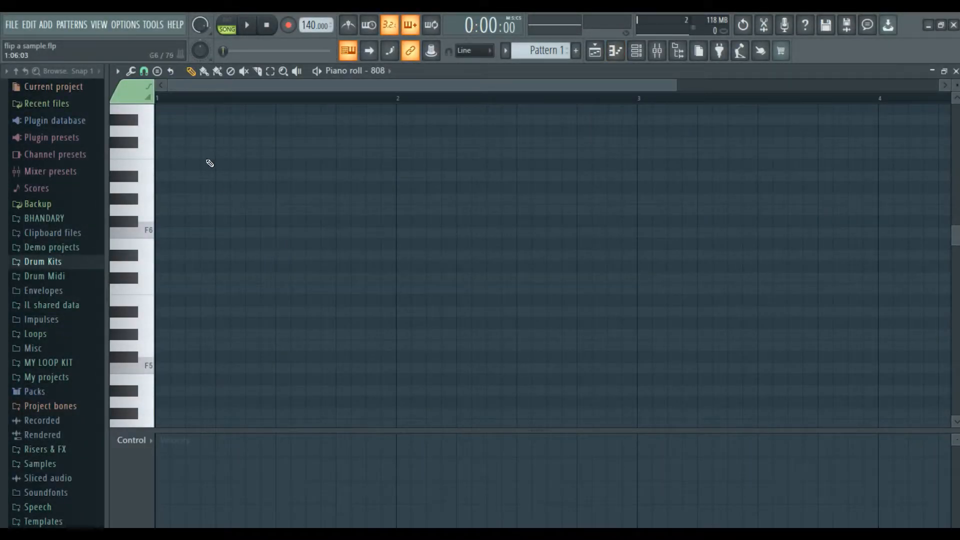
scroll(215, 99, down, 3)
click(164, 413)
drag(174, 373, 270, 378)
Draw and extend a second 808 note, auditioning the pattern with playback.
key(space)
key(F5)
drag(149, 115, 418, 220)
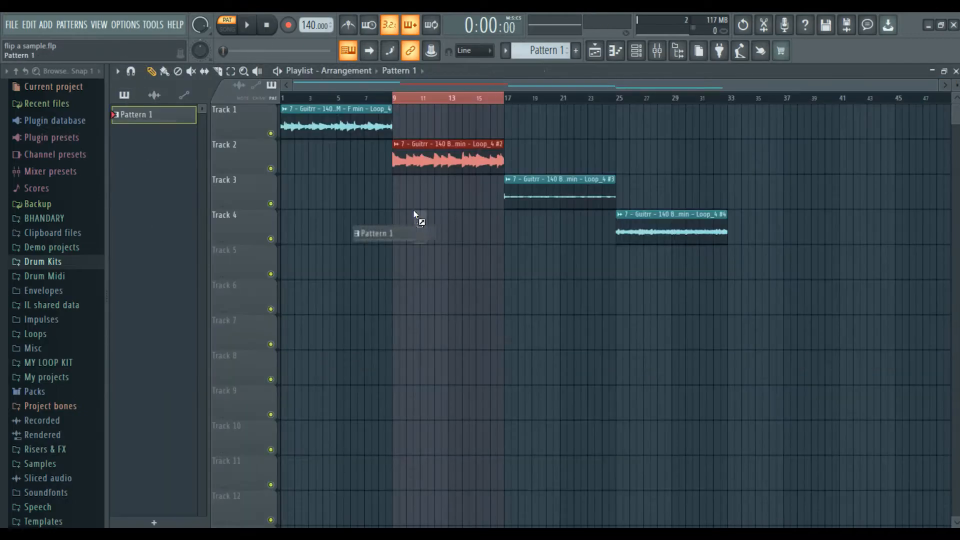
ctrl+drag(393, 98, 448, 98)
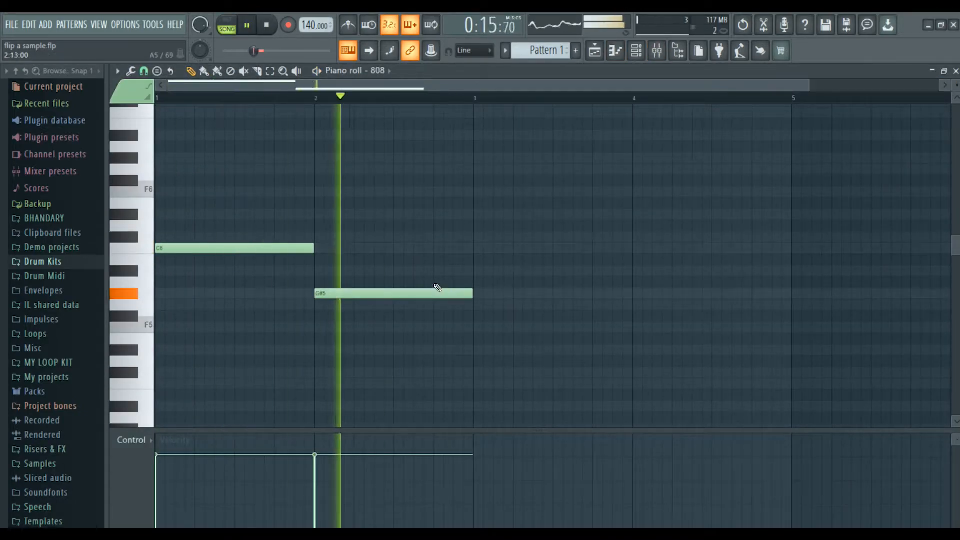
key(F5)
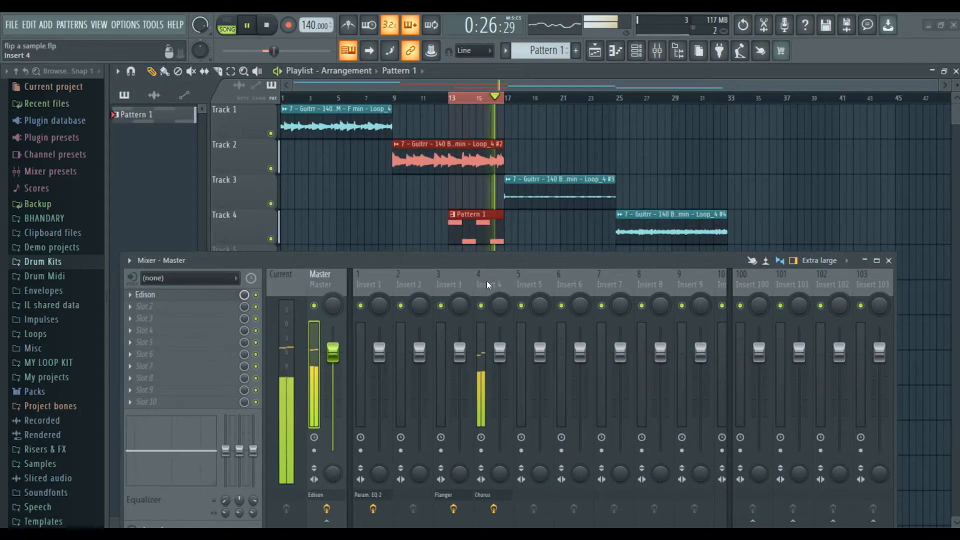
Load Fruity parametric EQ 2 into Insert 4's second effect slot.
key(space)
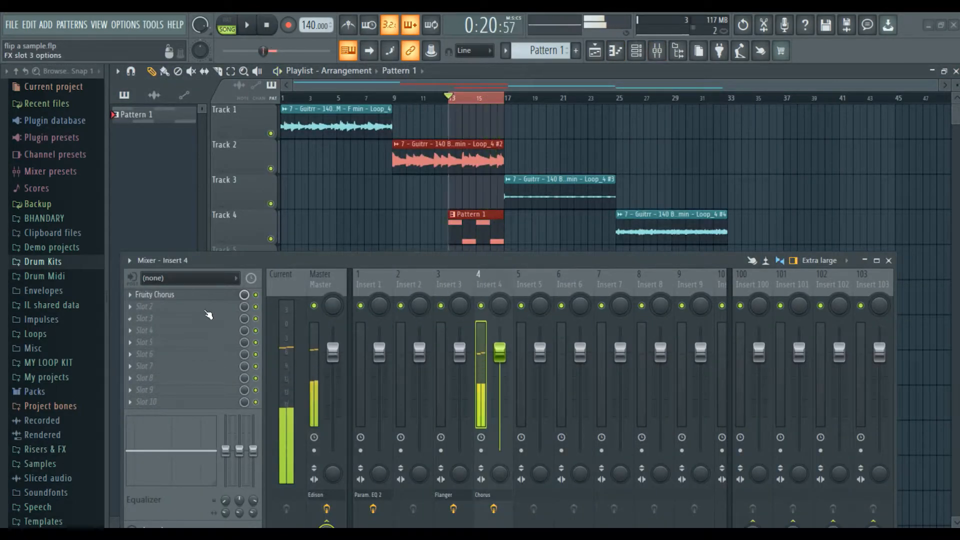
click(189, 311)
click(365, 452)
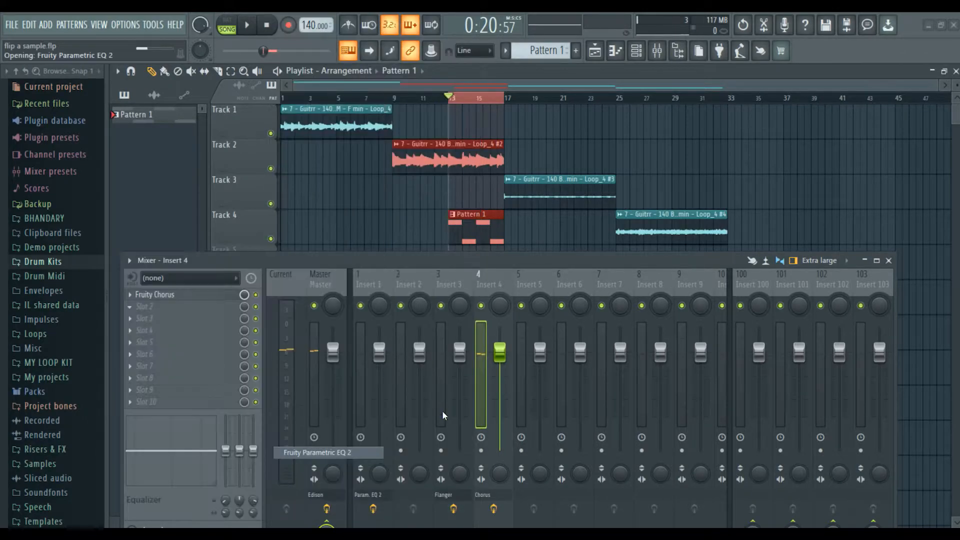
drag(444, 173, 581, 87)
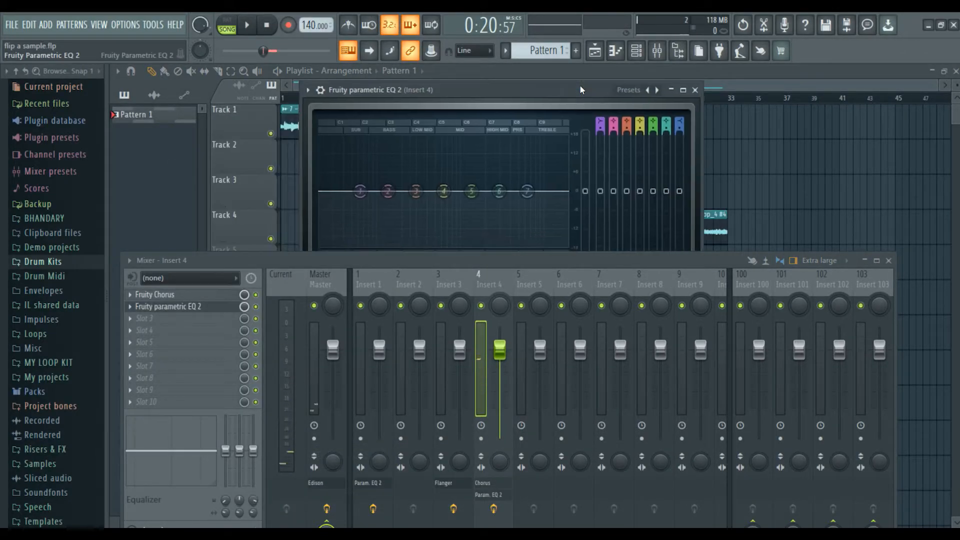
click(889, 261)
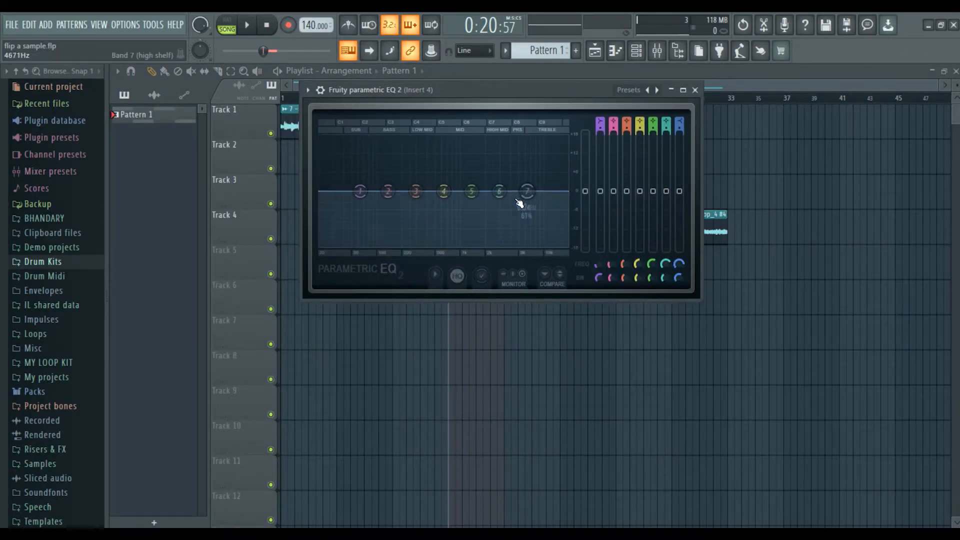
Apply the 40Hz + 18kHz cut mastering preset and raise the high-pass to about 197 Hz.
click(657, 90)
mouse_move(701, 96)
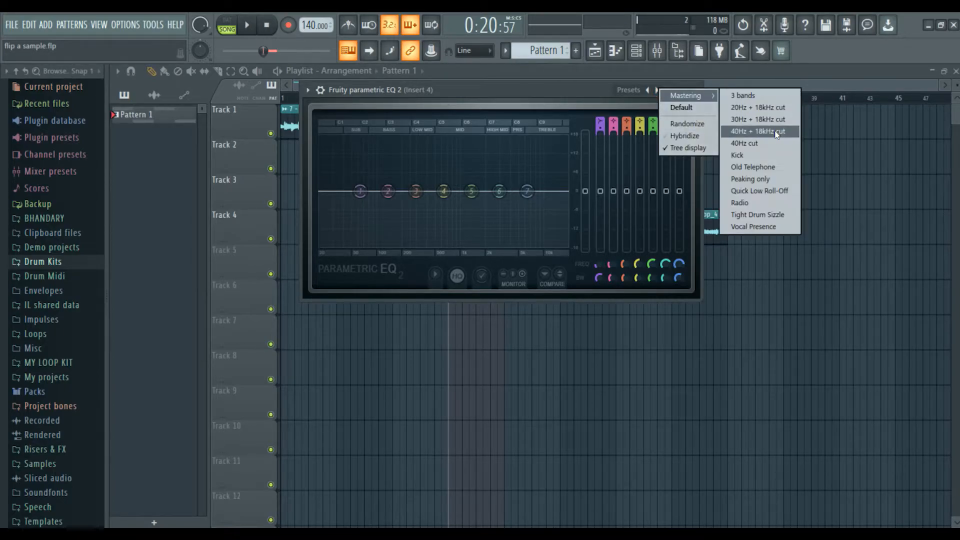
click(756, 130)
key(space)
drag(334, 192, 403, 197)
drag(395, 191, 402, 191)
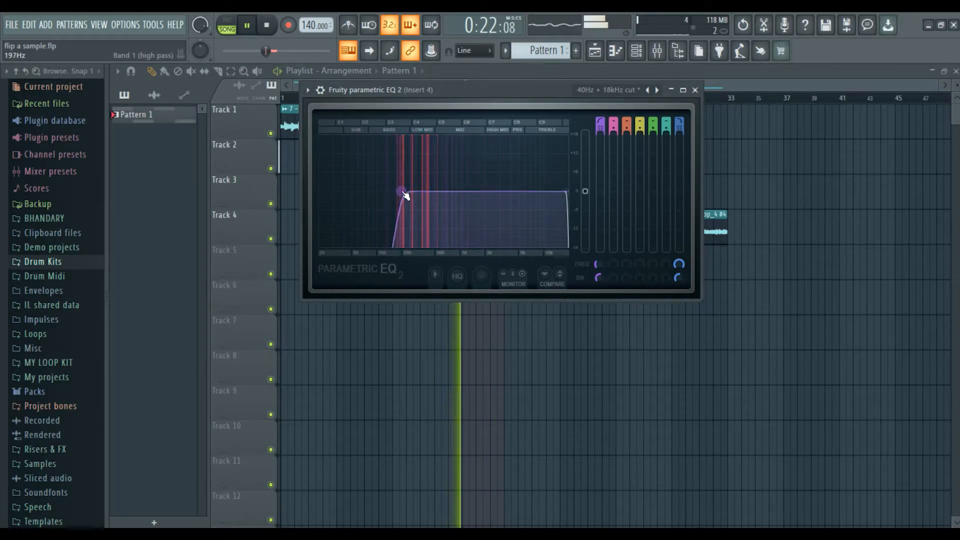
Close the EQ and audition the 808 pattern in its piano roll.
click(695, 90)
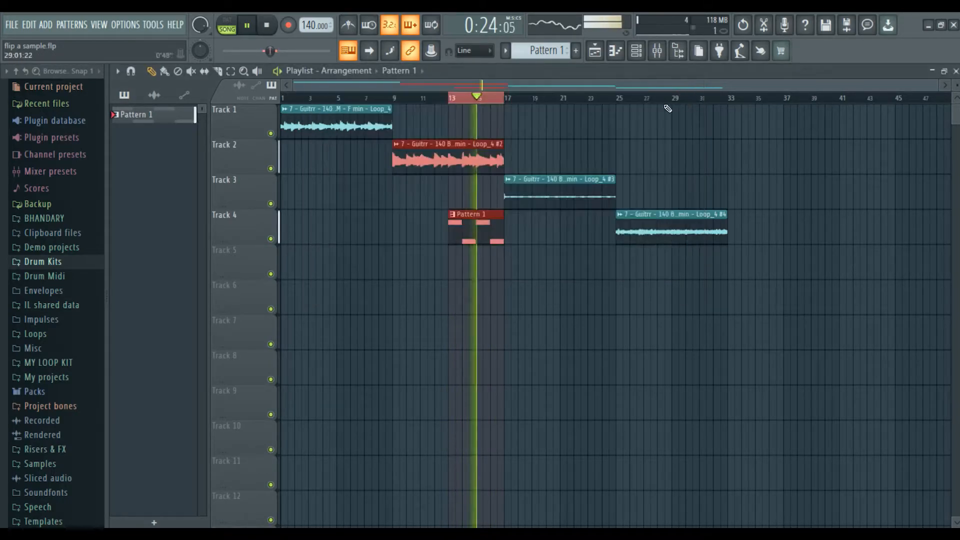
key(space)
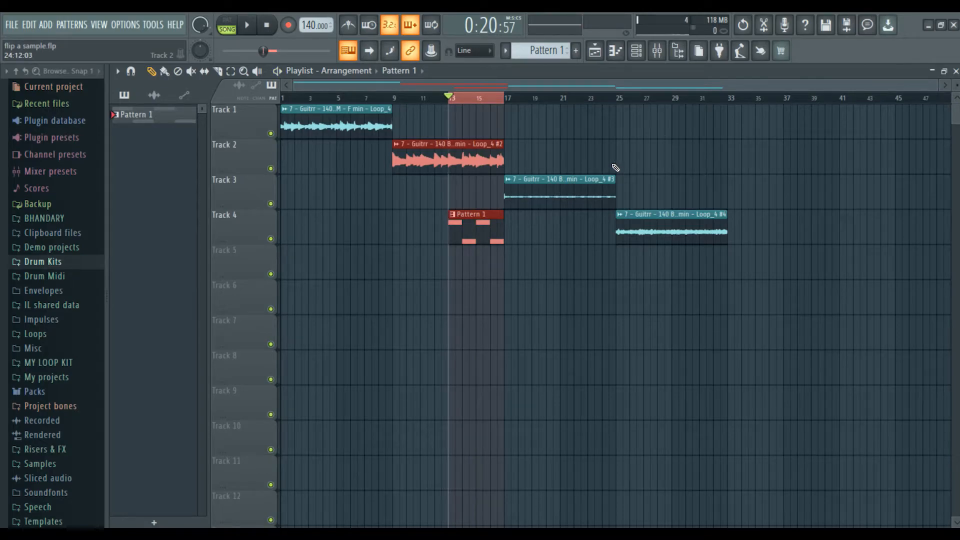
key(F7)
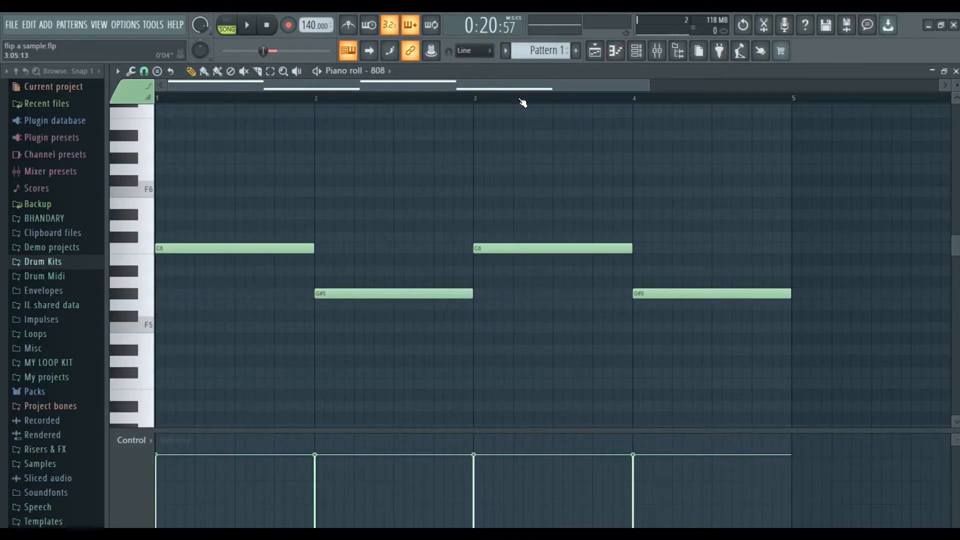
scroll(523, 103, down, 2)
key(space)
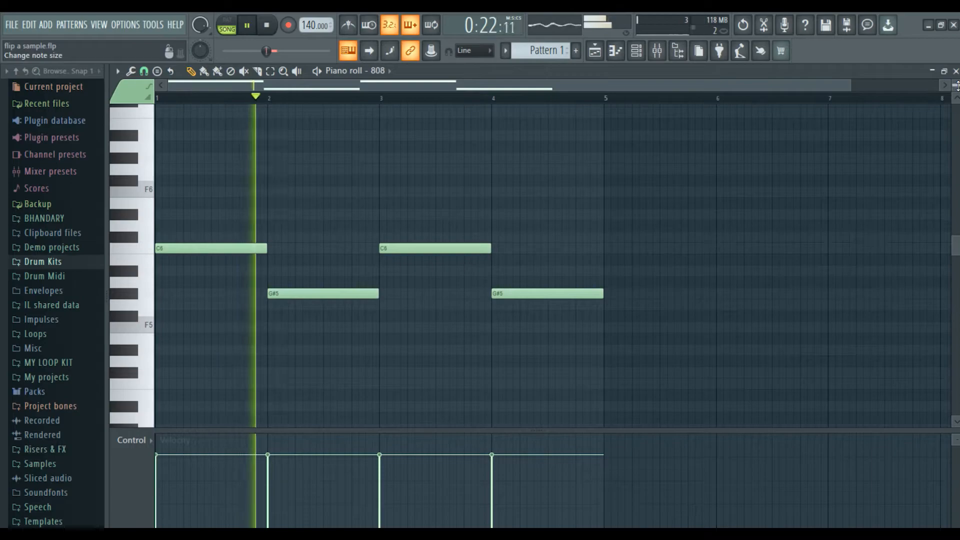
key(space)
key(space)
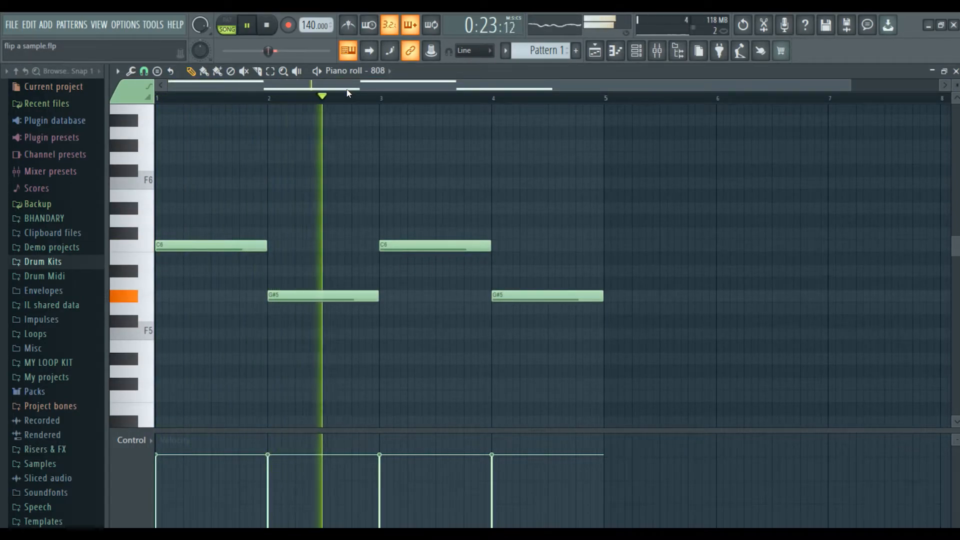
key(space)
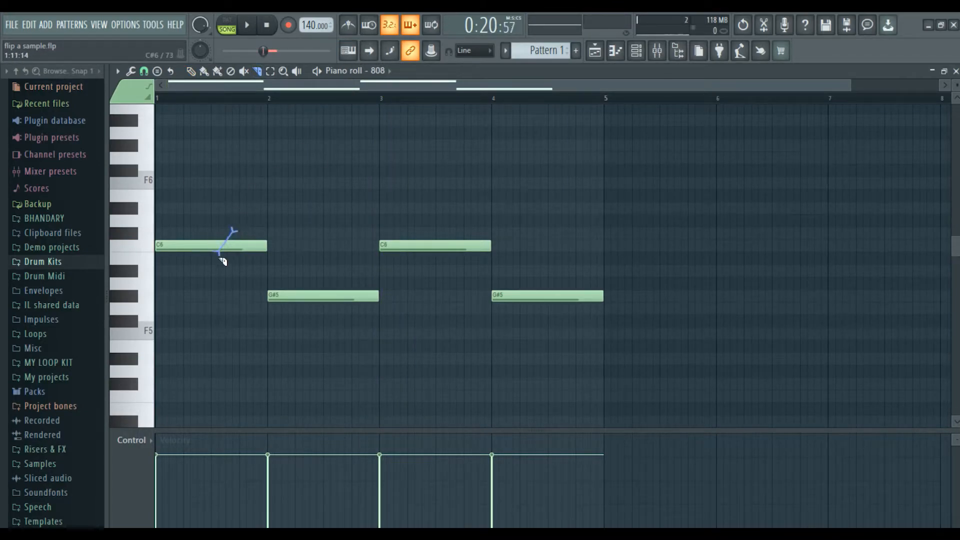
Slice the first C6 808 note in two and switch on the first Kick step.
drag(232, 251, 230, 260)
key(space)
key(space)
key(space)
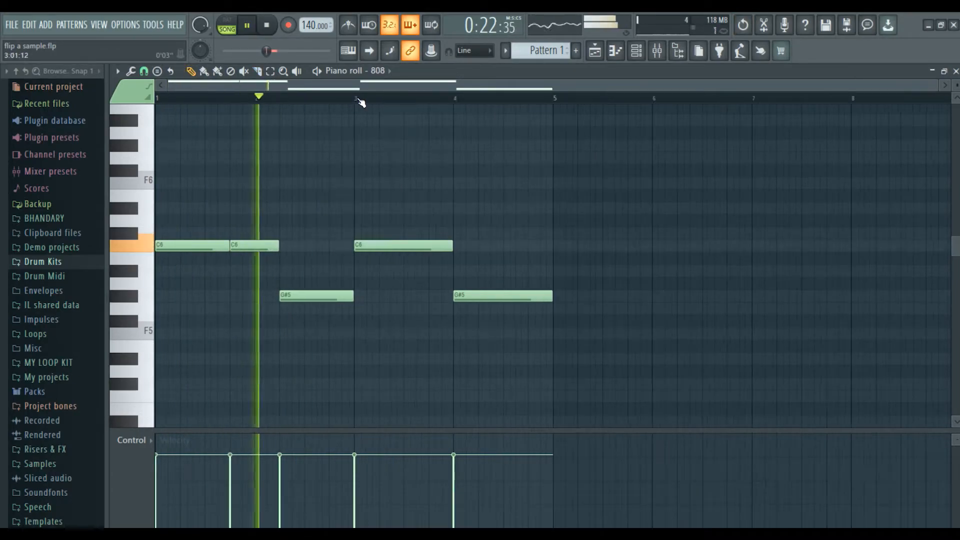
key(ctrl+a)
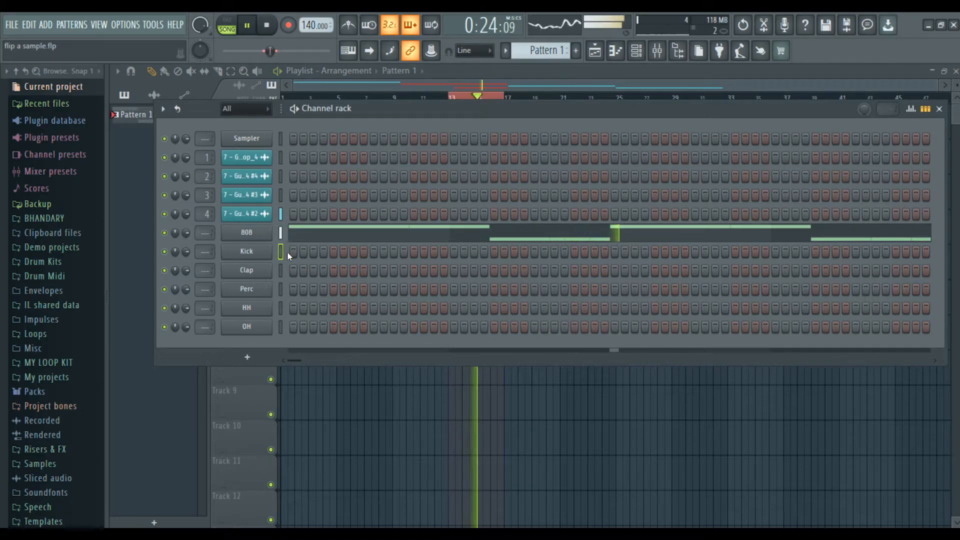
key(space)
click(293, 251)
key(space)
Switch on four more Kick steps across the pattern and audition the beat.
click(414, 251)
click(493, 251)
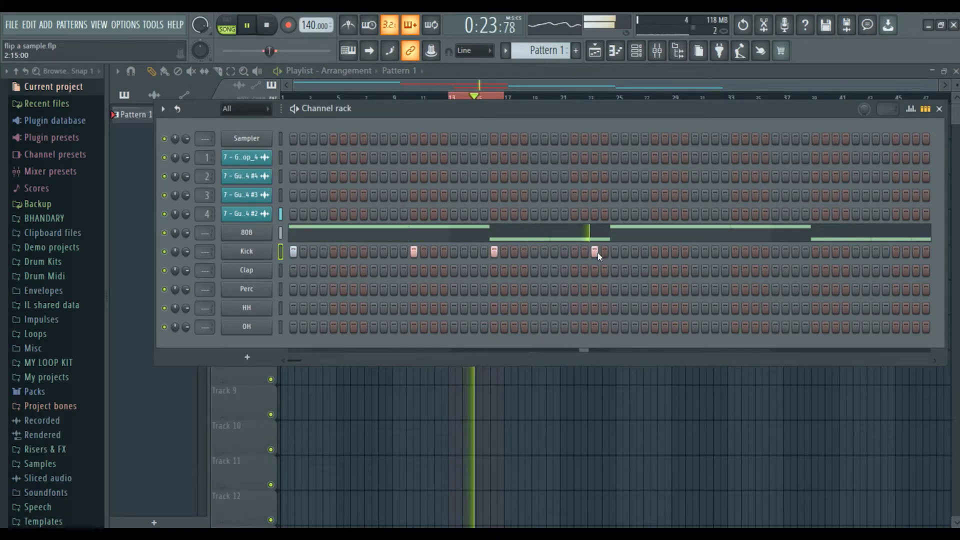
key(space)
click(554, 251)
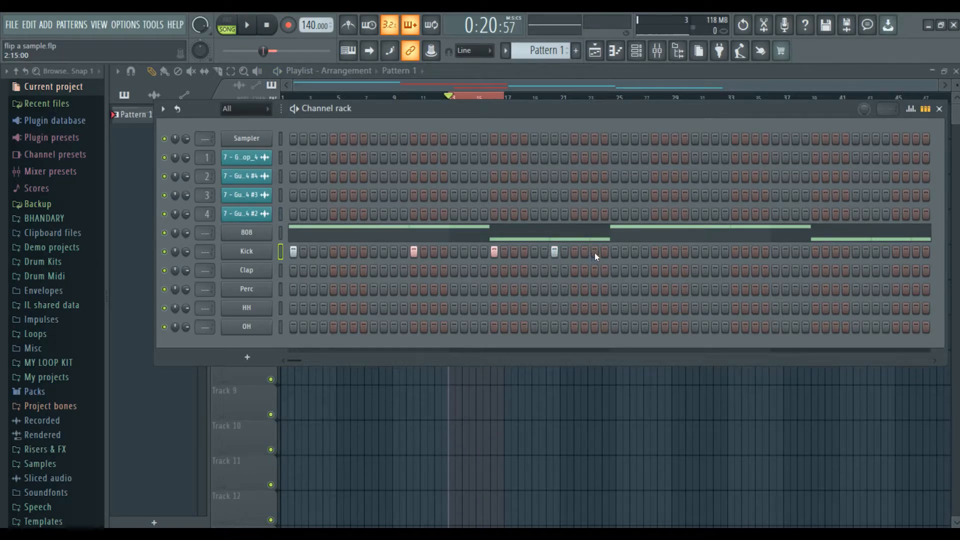
click(615, 251)
key(space)
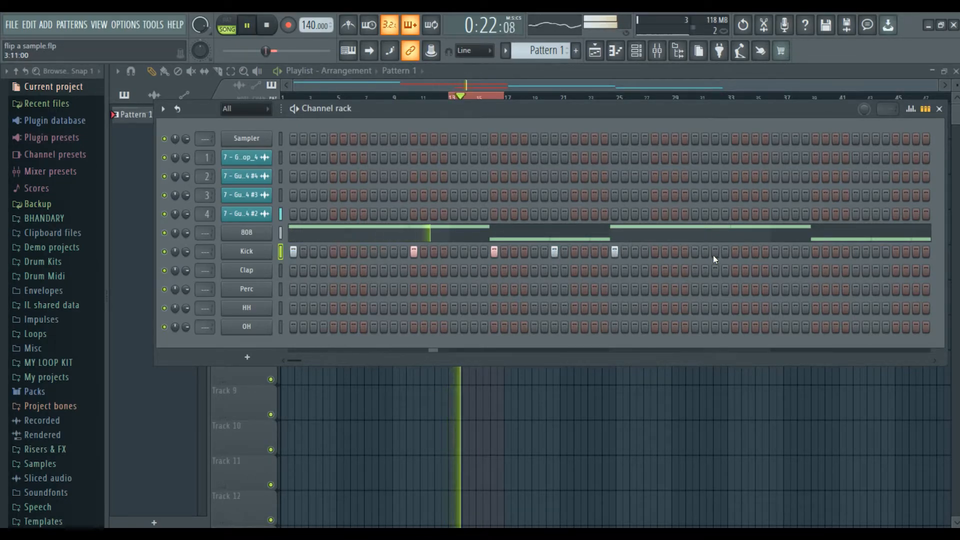
key(space)
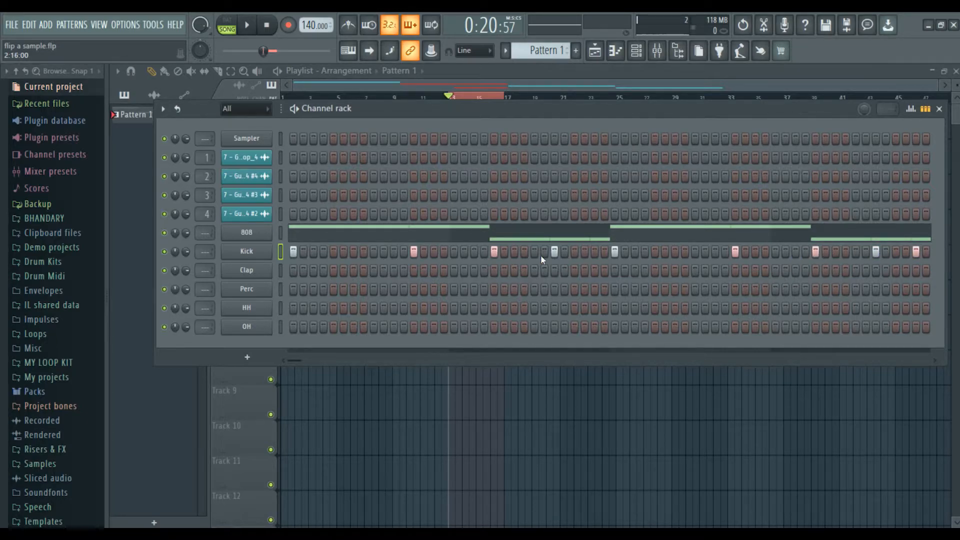
key(F6)
key(F6)
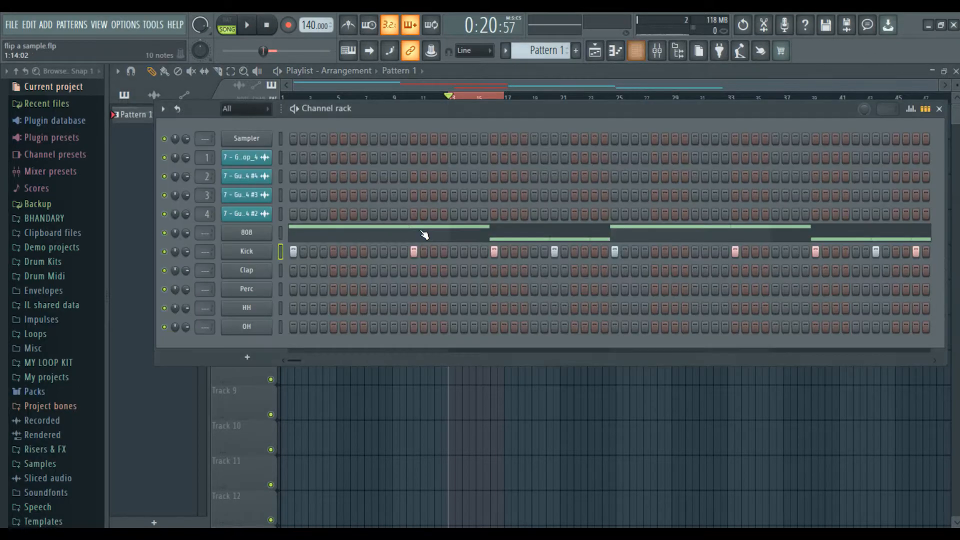
Select all nine Kick notes in bars 1–5 and lengthen them.
key(F7)
scroll(423, 341, down, 3)
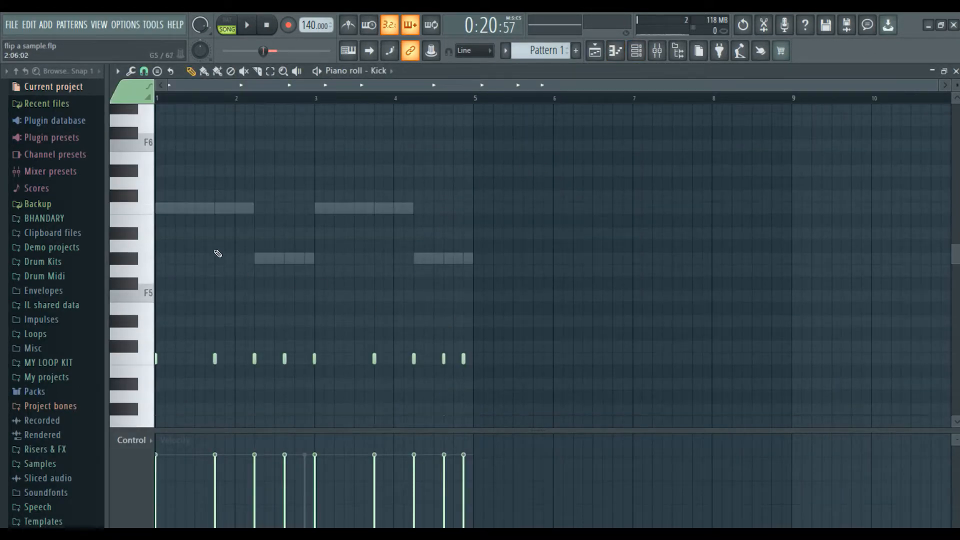
scroll(391, 73, down, 1)
scroll(390, 73, up, 1)
drag(473, 105, 156, 100)
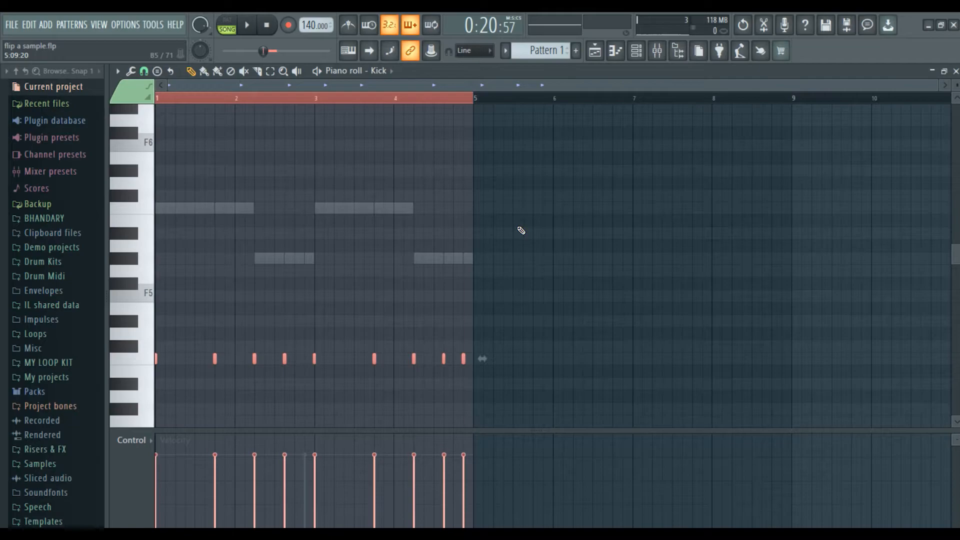
key(ctrl+q)
key(ctrl+d)
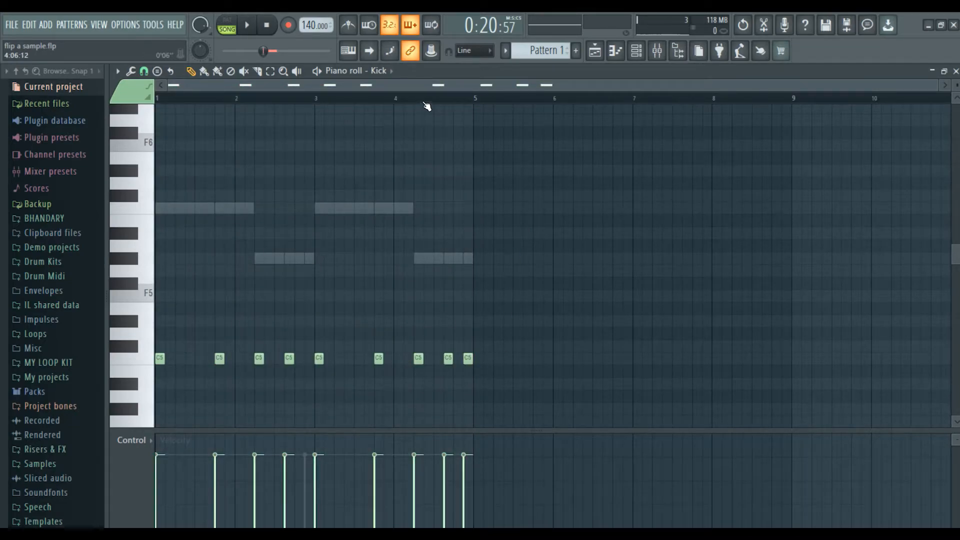
Audition the Kick pattern and lower the velocity of all Kick notes.
scroll(429, 102, up, 3)
scroll(431, 100, down, 2)
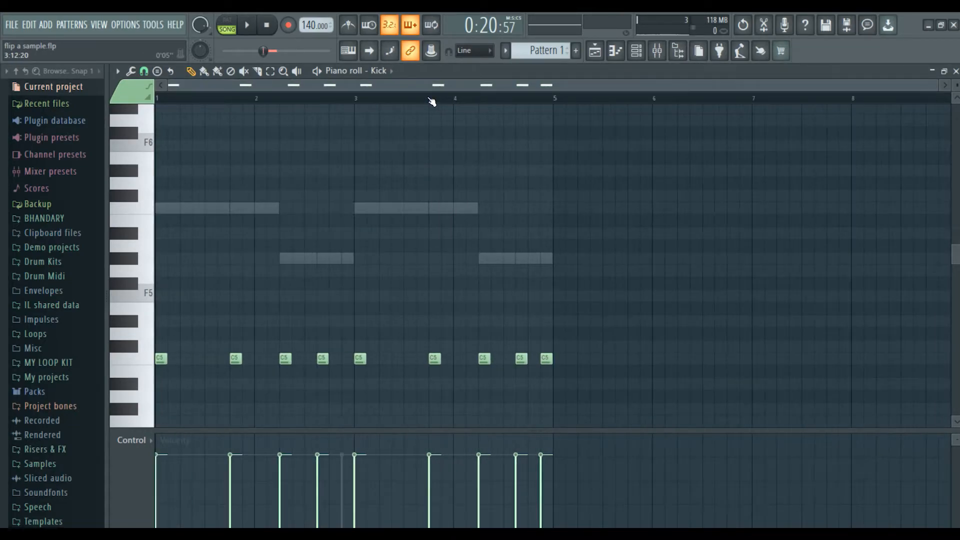
scroll(431, 101, up, 1)
scroll(441, 108, down, 1)
key(space)
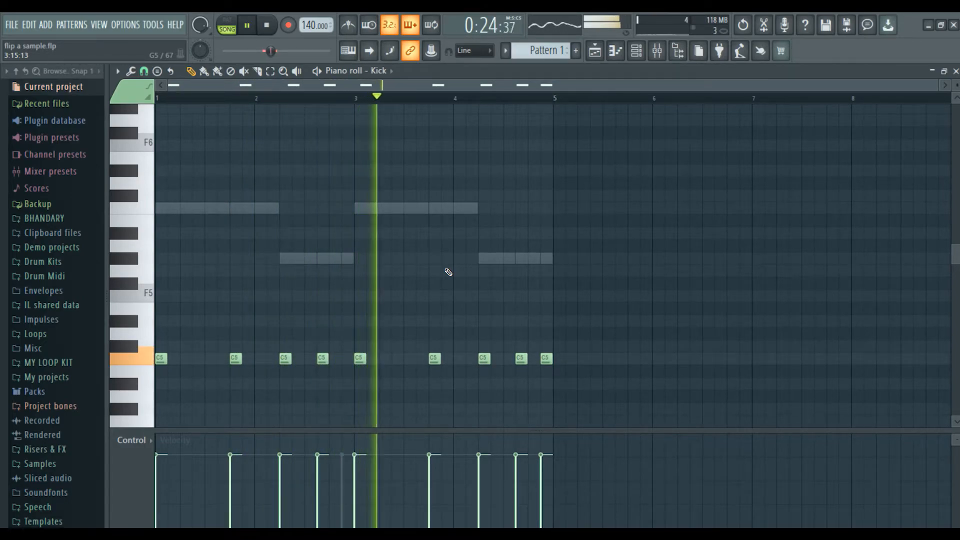
key(ctrl+a)
scroll(660, 244, down, 3)
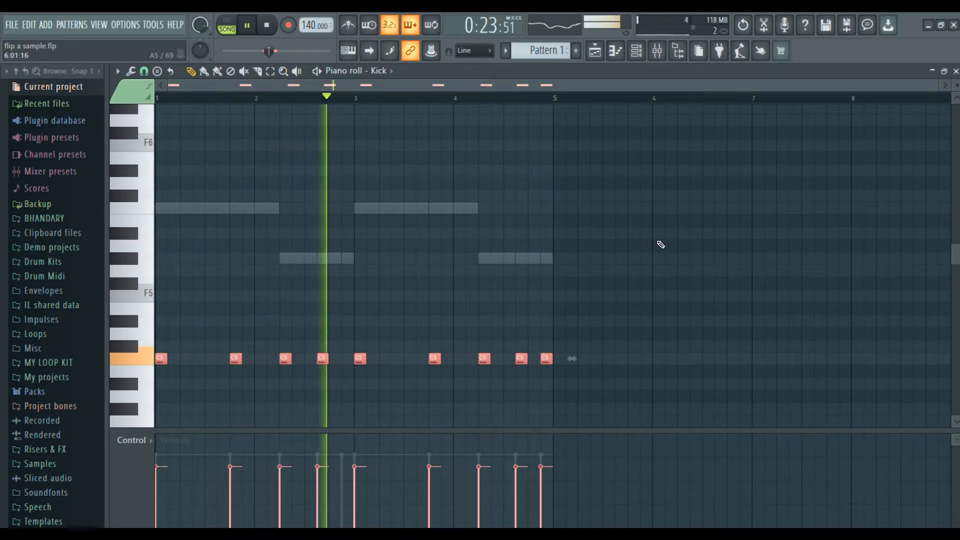
key(F6)
Turn on CLIP and raise the 808 sample's precomputed BOOST to 17%.
click(251, 233)
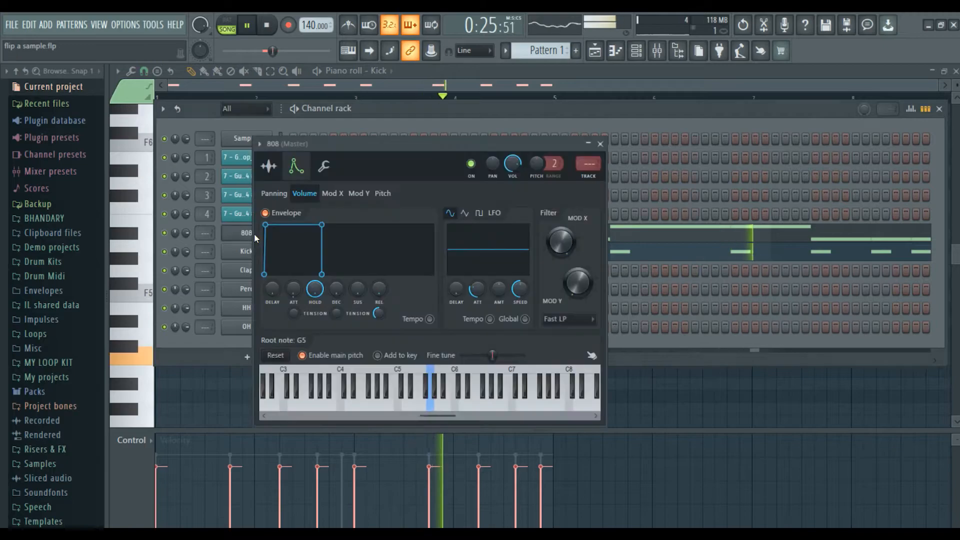
click(269, 166)
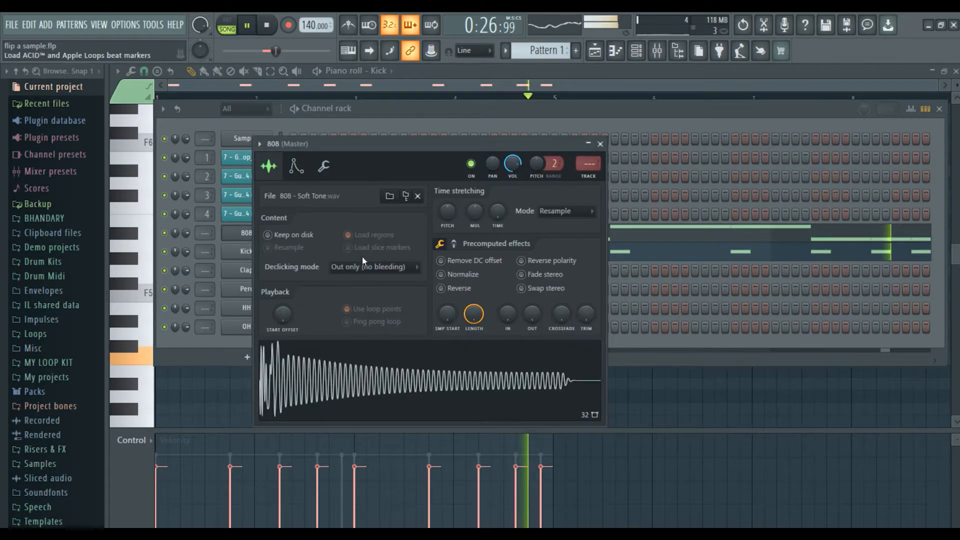
click(454, 246)
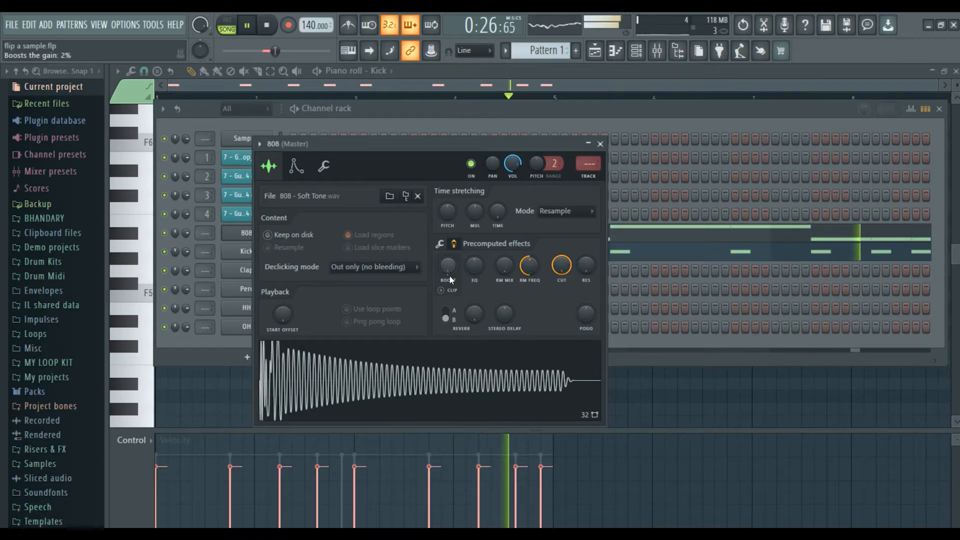
click(442, 290)
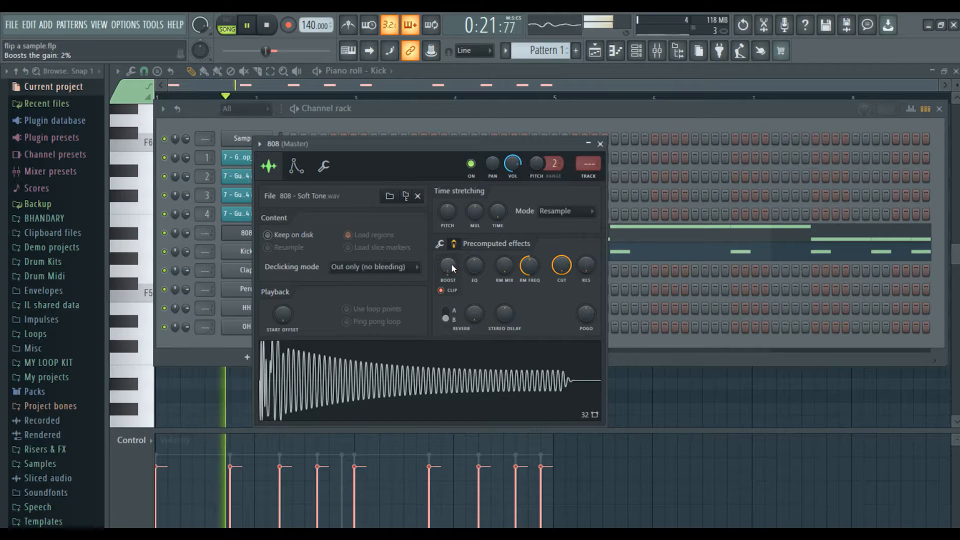
mouse_move(451, 263)
mouse_down()
mouse_move(451, 248)
mouse_move(451, 285)
mouse_move(451, 259)
mouse_move(453, 268)
mouse_up()
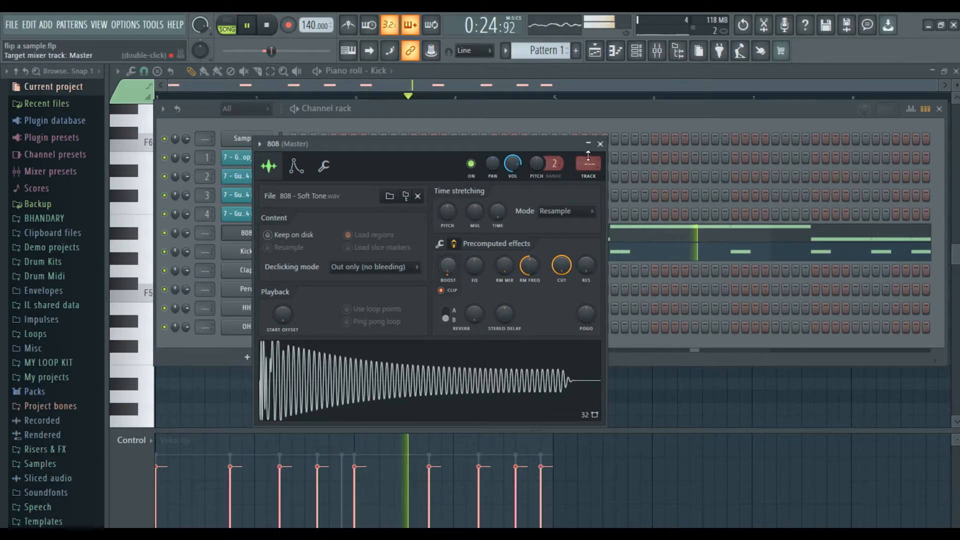
Close the 808 settings, channel rack and Kick piano roll, and stop playback.
click(600, 144)
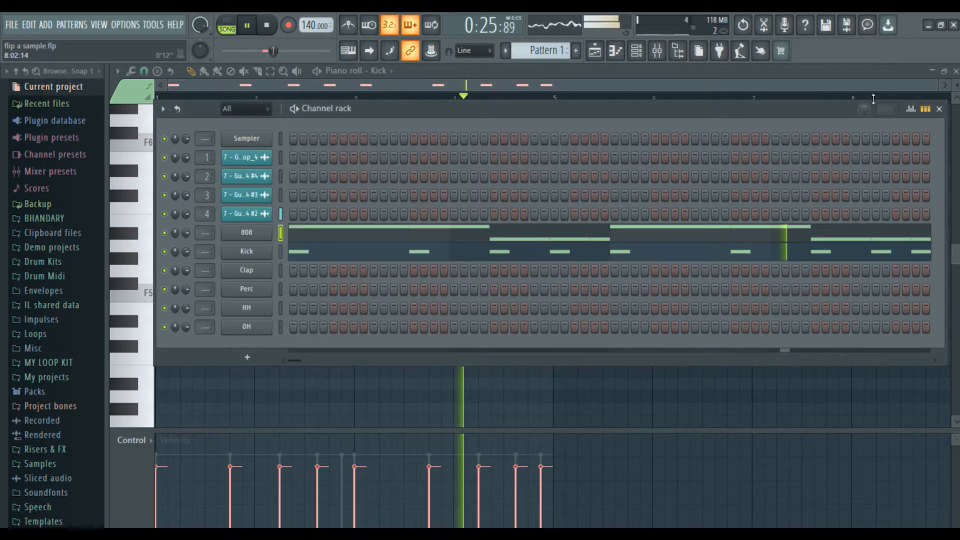
click(939, 108)
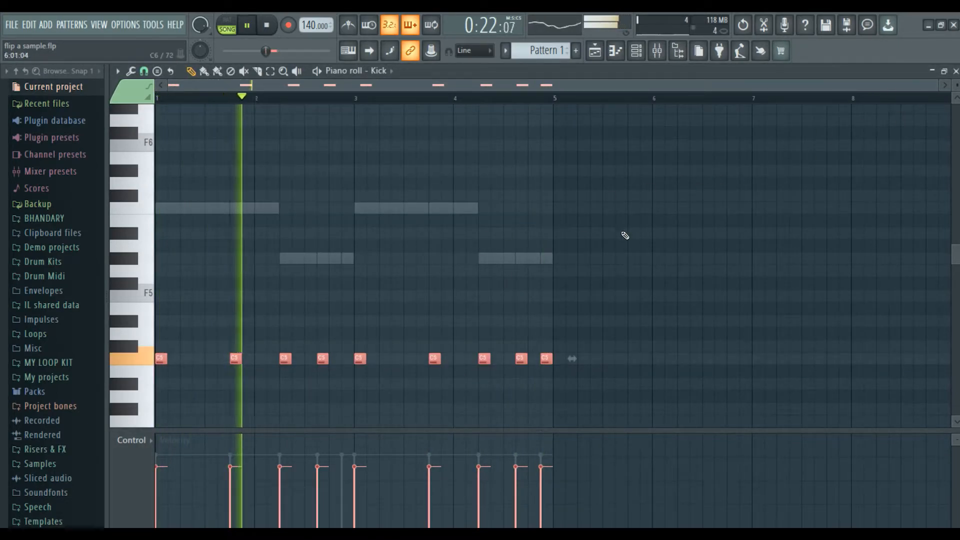
click(955, 72)
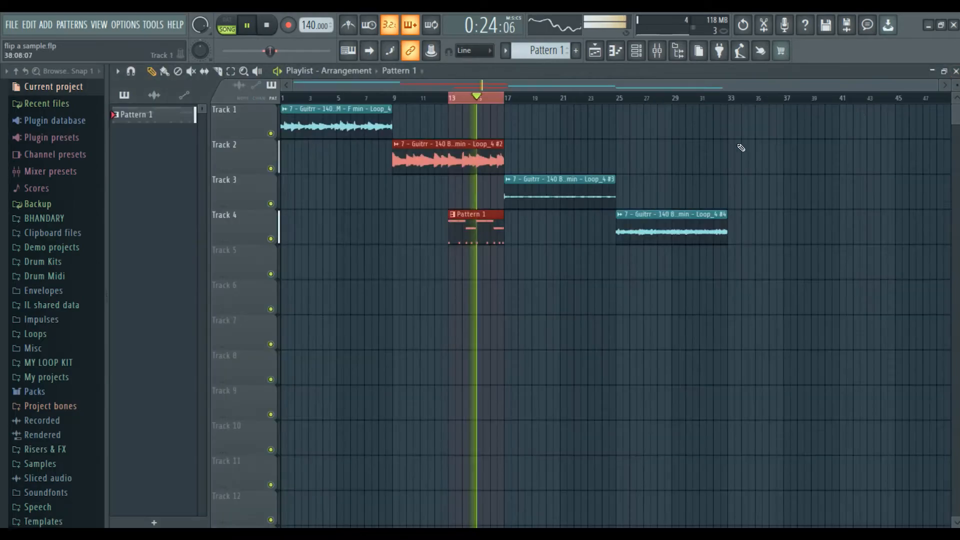
key(space)
Fill every second step of the HH channel and audition the hi-hats.
key(F6)
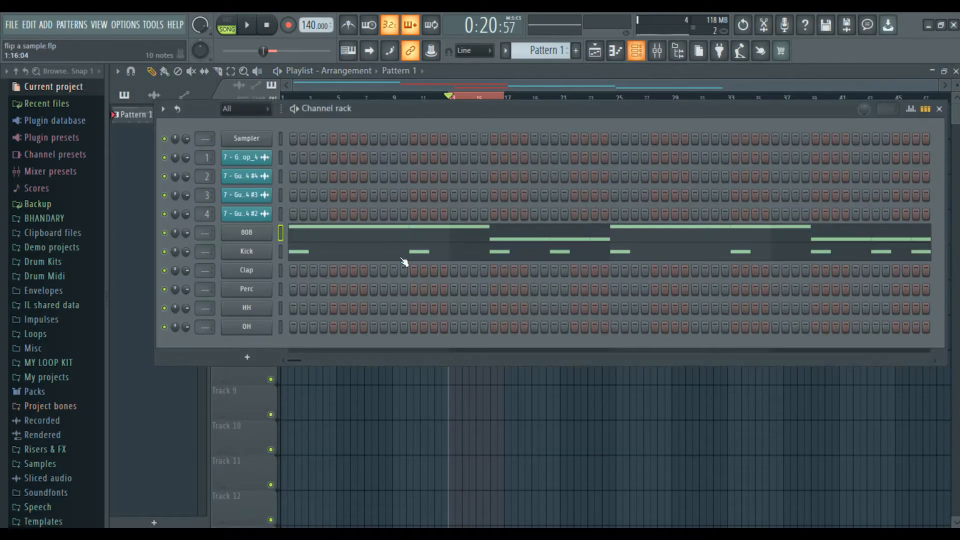
right_click(250, 308)
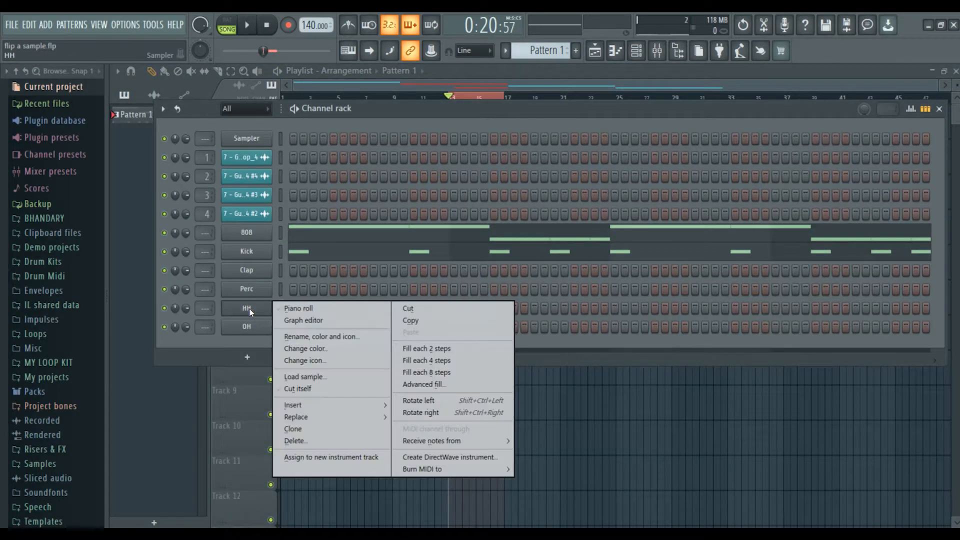
click(477, 349)
key(space)
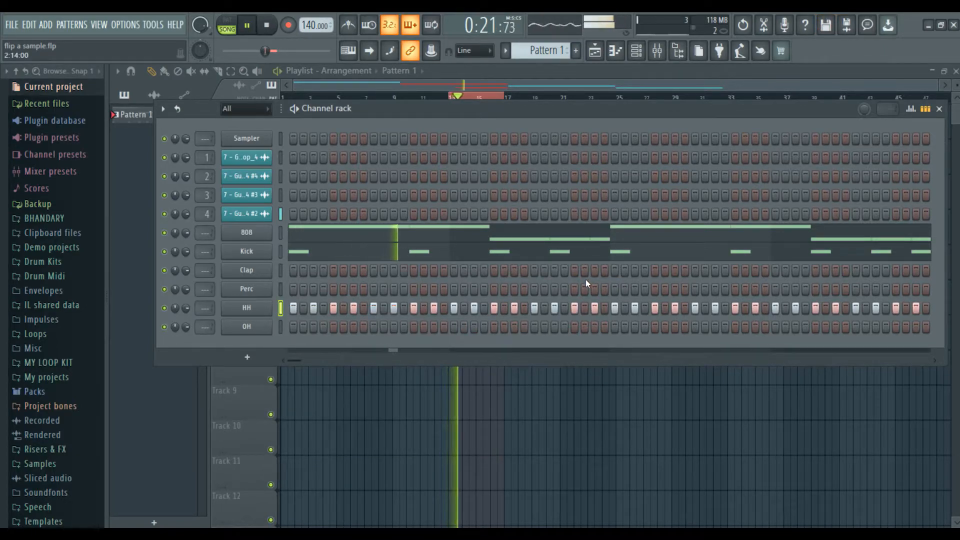
click(241, 314)
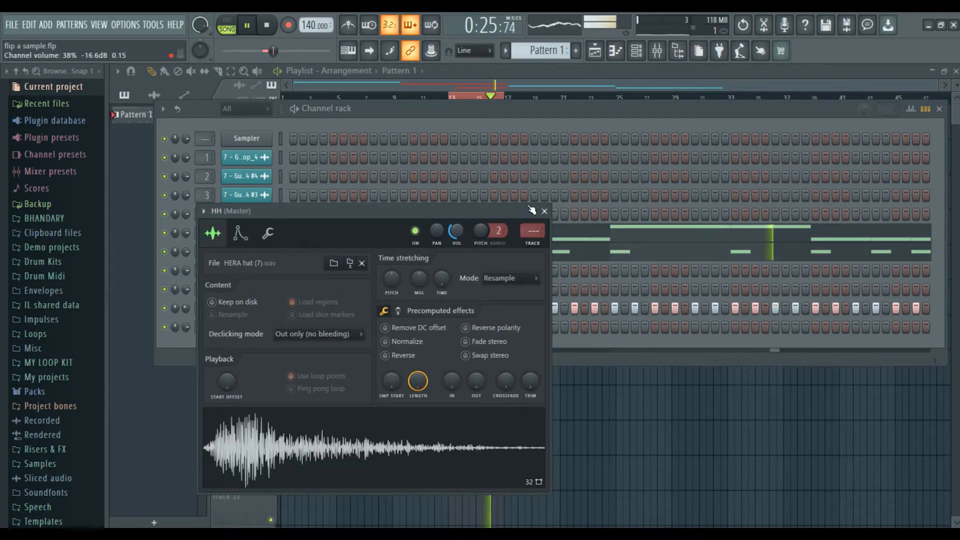
click(545, 211)
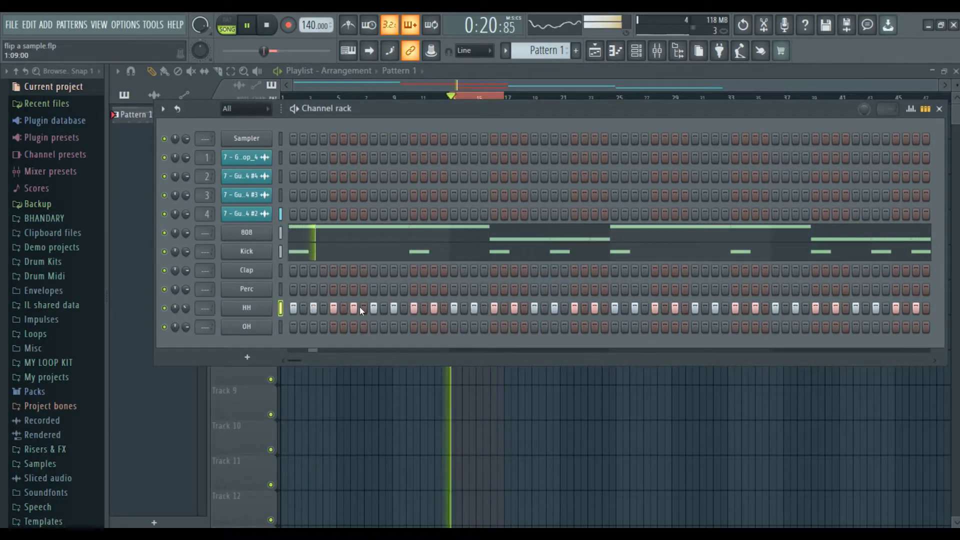
key(space)
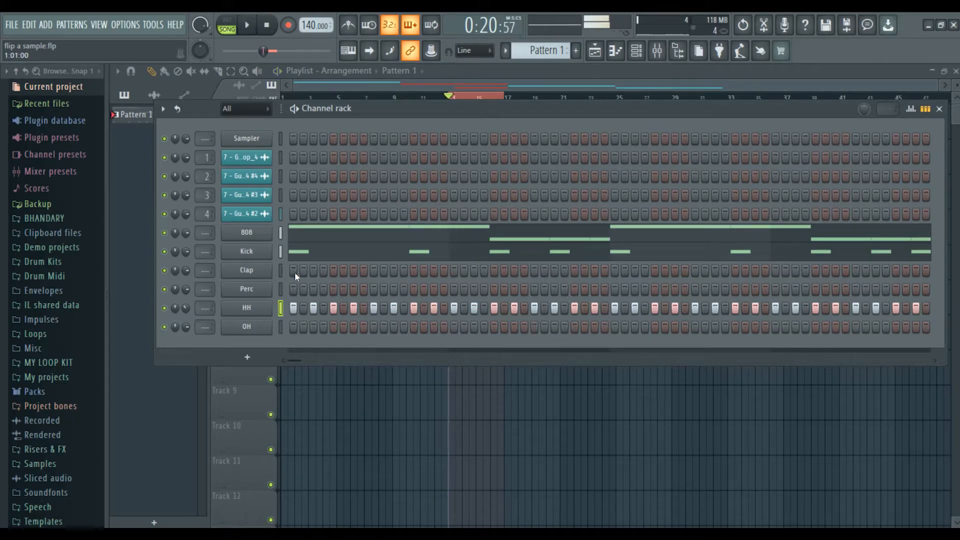
Add two clap hits to the Clap row, early and late in the pattern.
click(373, 271)
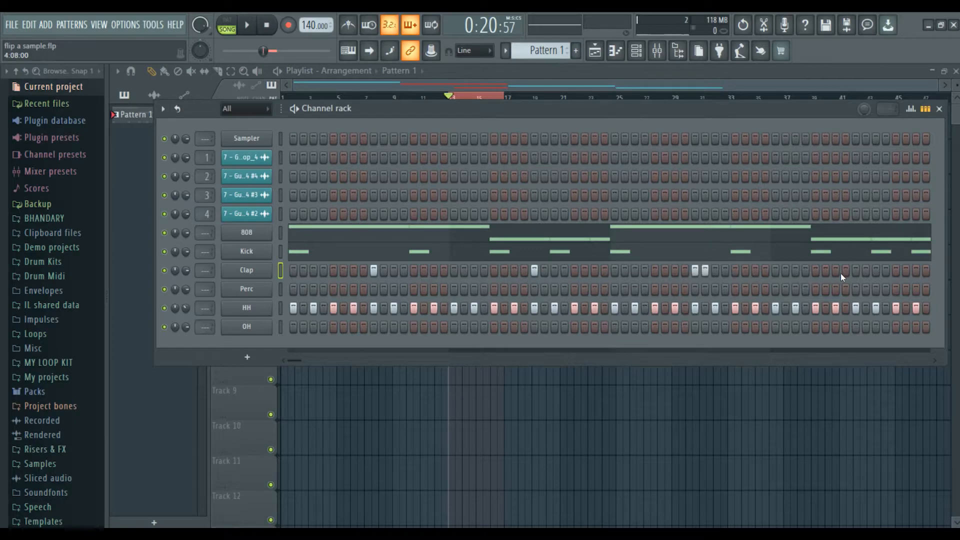
click(854, 271)
key(space)
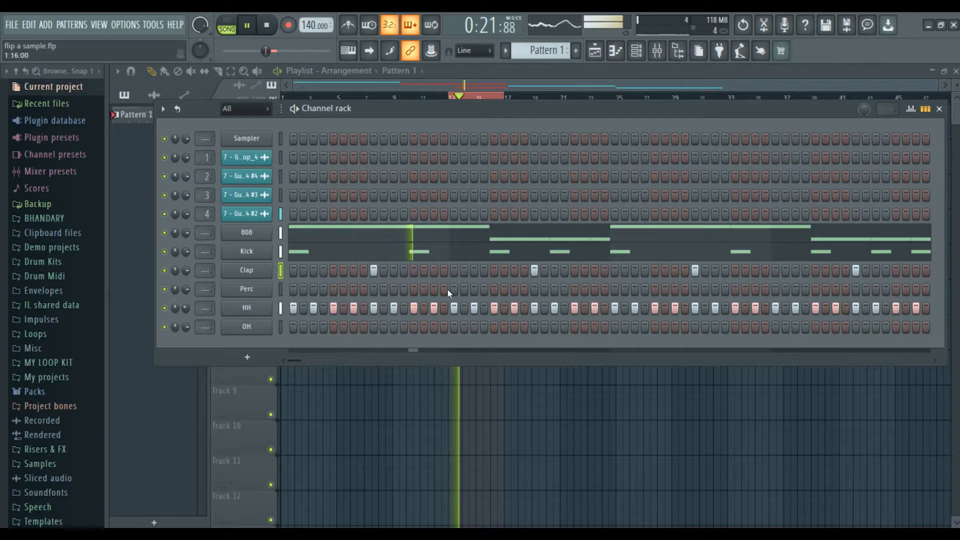
Add four percussion hits across the Perc row and audition the drum loop.
click(434, 289)
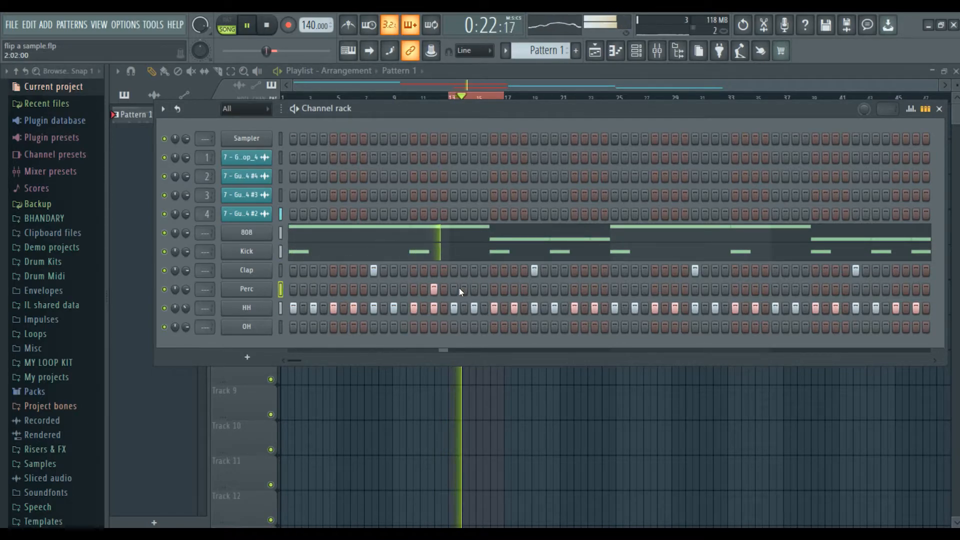
key(space)
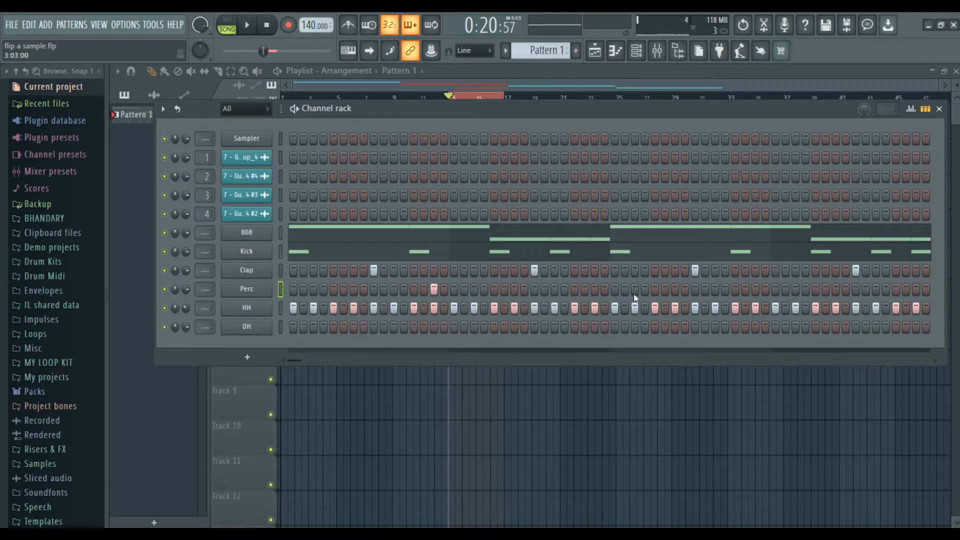
key(space)
click(635, 289)
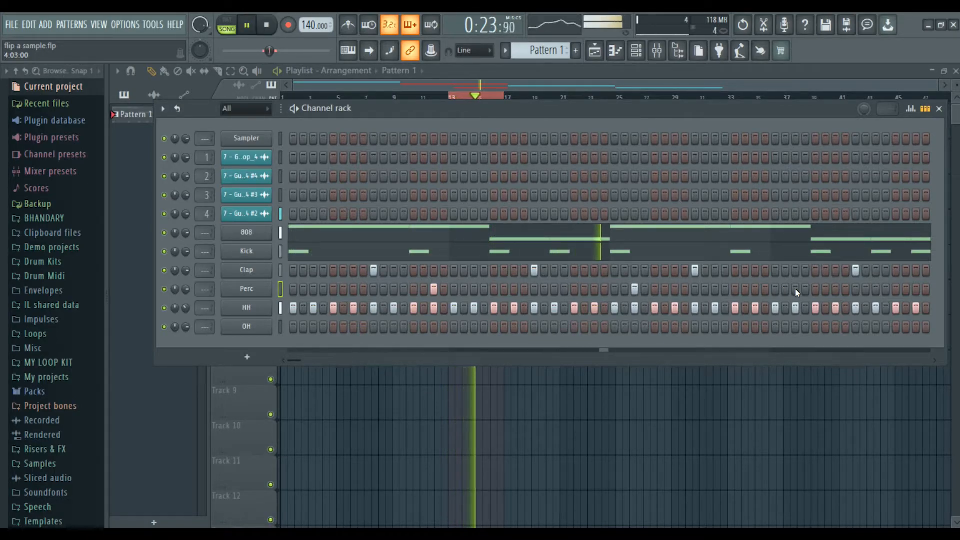
click(795, 289)
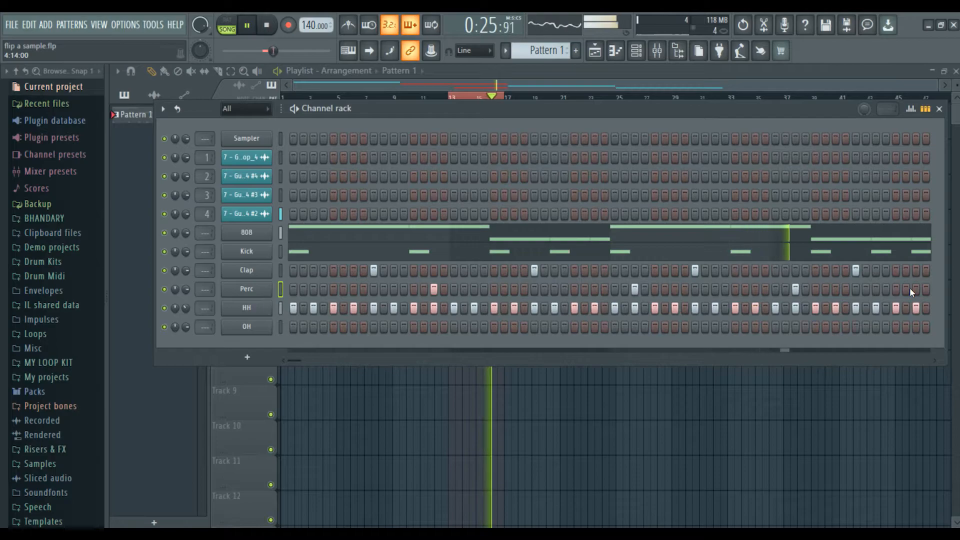
key(space)
click(756, 289)
key(space)
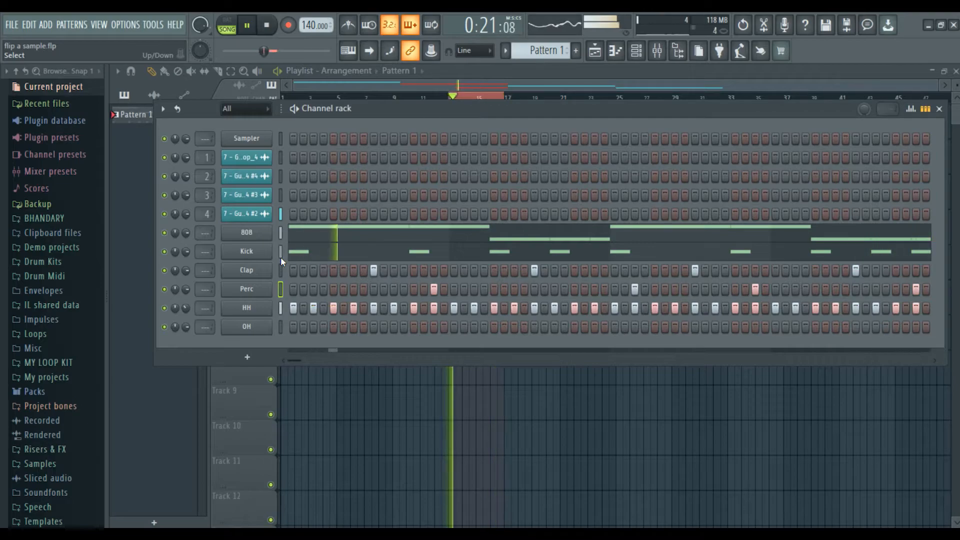
Raise the 808 sample's precomputed gain boost to about 14% and close its settings.
click(248, 234)
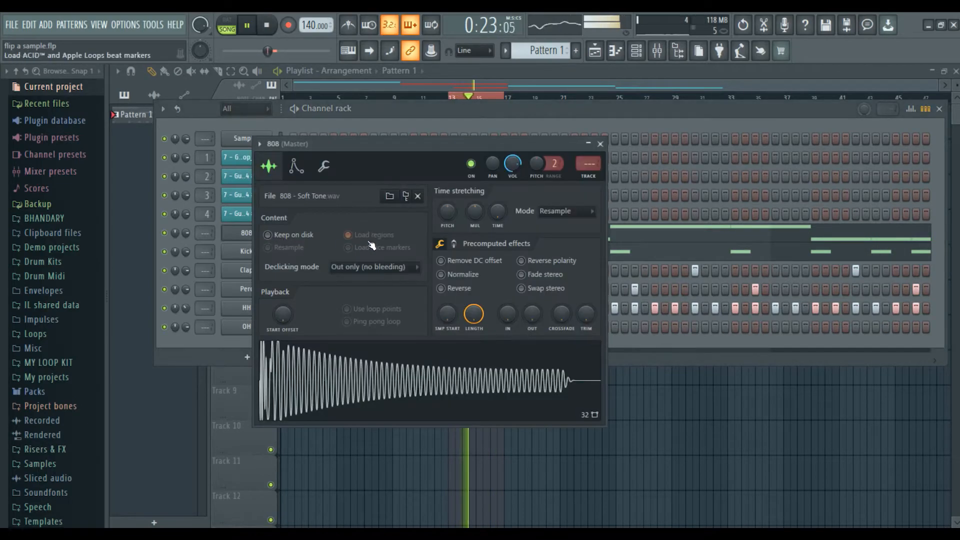
click(454, 244)
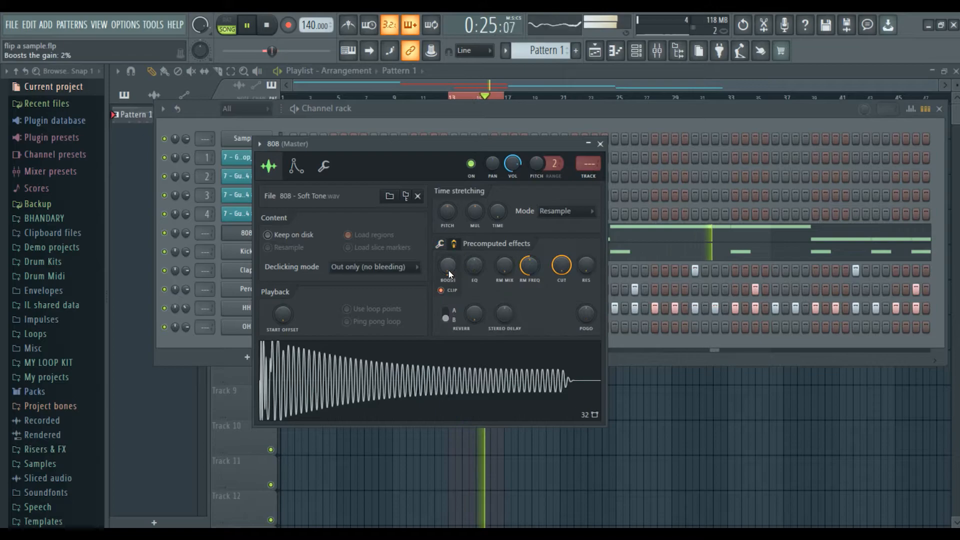
drag(449, 269, 449, 265)
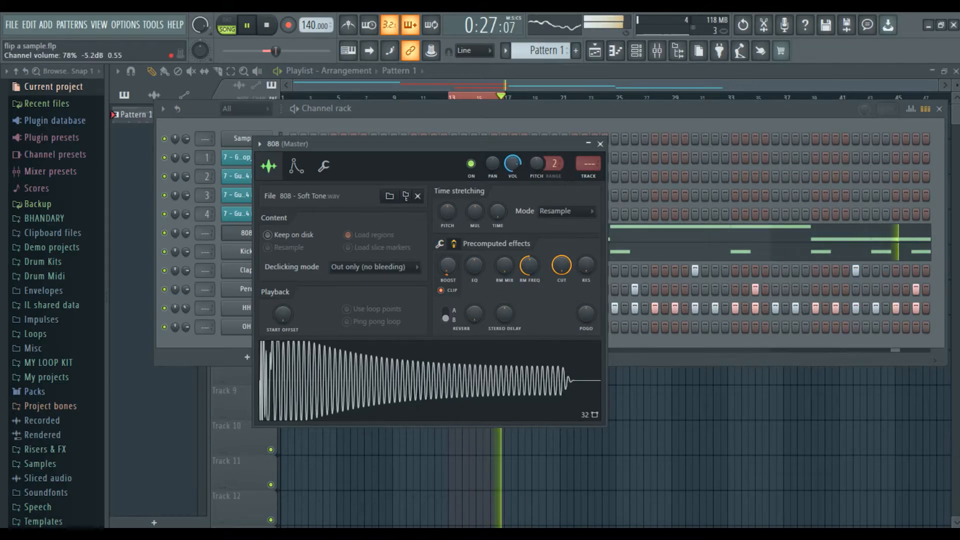
mouse_move(447, 265)
mouse_down()
mouse_move(447, 253)
mouse_move(448, 272)
mouse_move(446, 263)
mouse_up()
scroll(448, 269, down, 3)
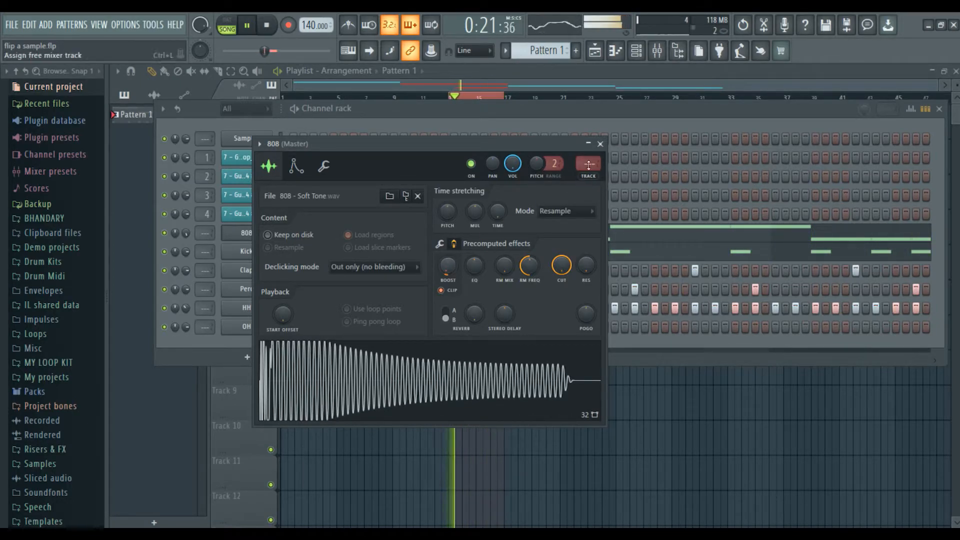
click(601, 145)
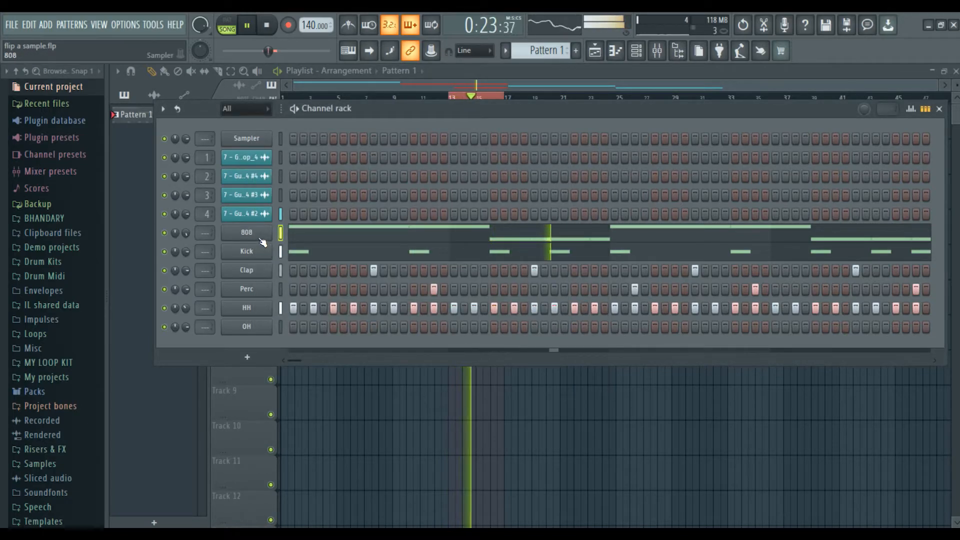
Reopen the 808 sample settings and turn the gain boost down to 4%.
key(F9)
key(F9)
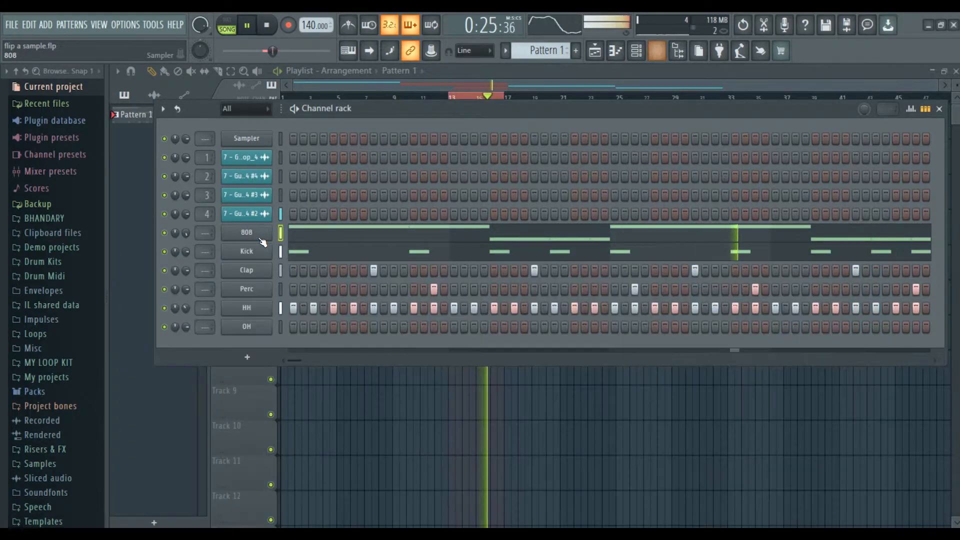
click(259, 238)
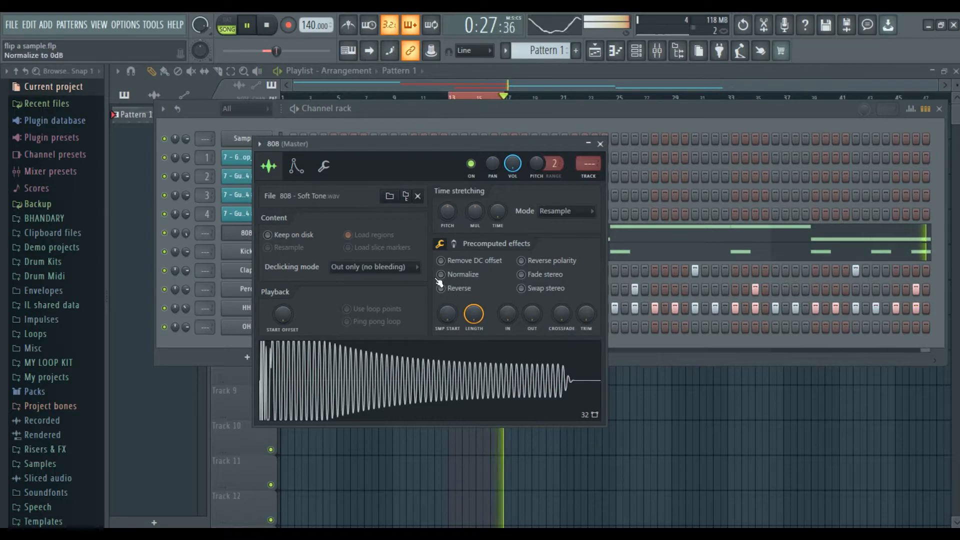
click(332, 168)
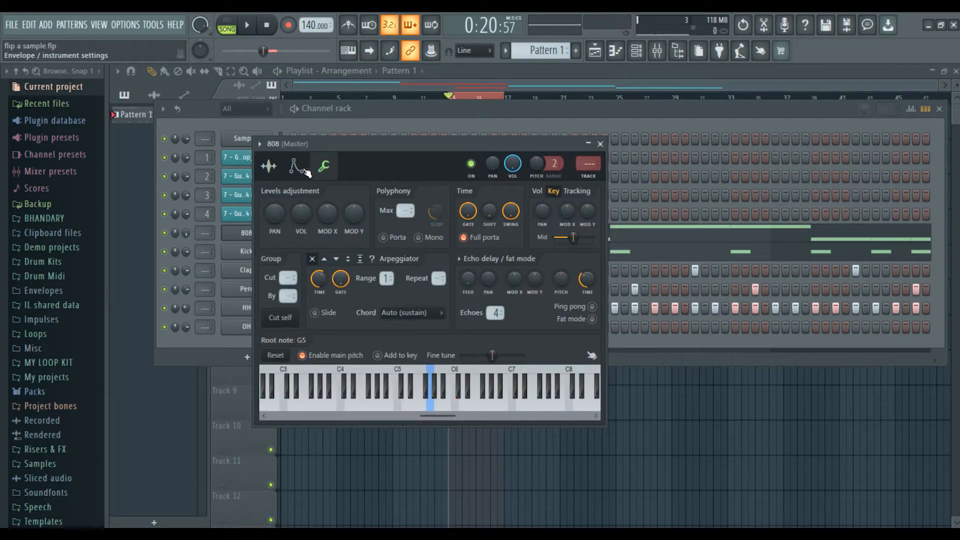
click(299, 168)
click(273, 168)
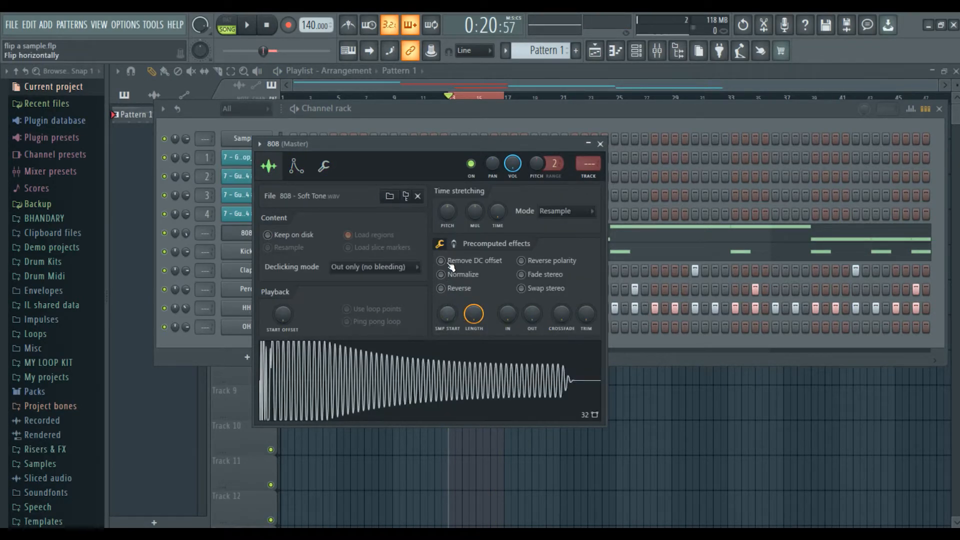
click(454, 245)
drag(448, 271, 448, 275)
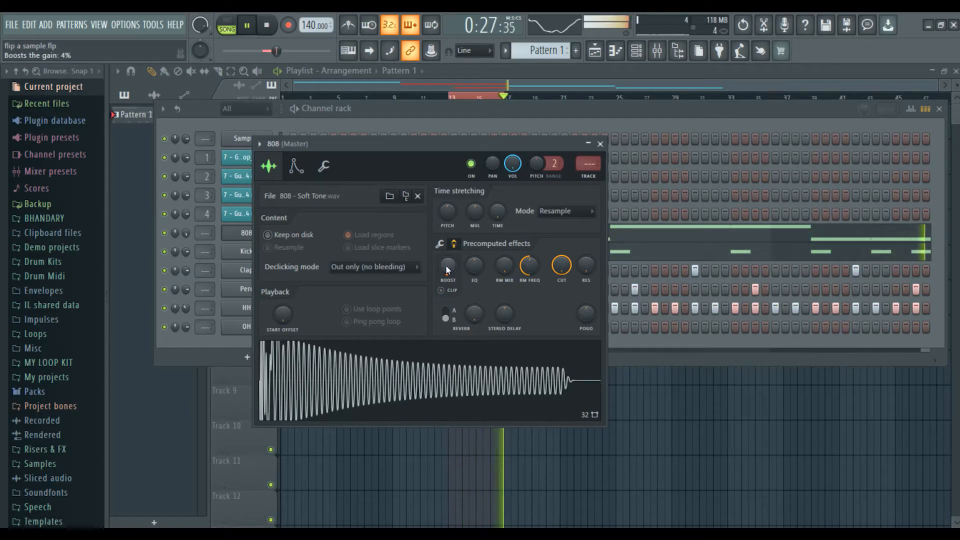
click(601, 144)
key(space)
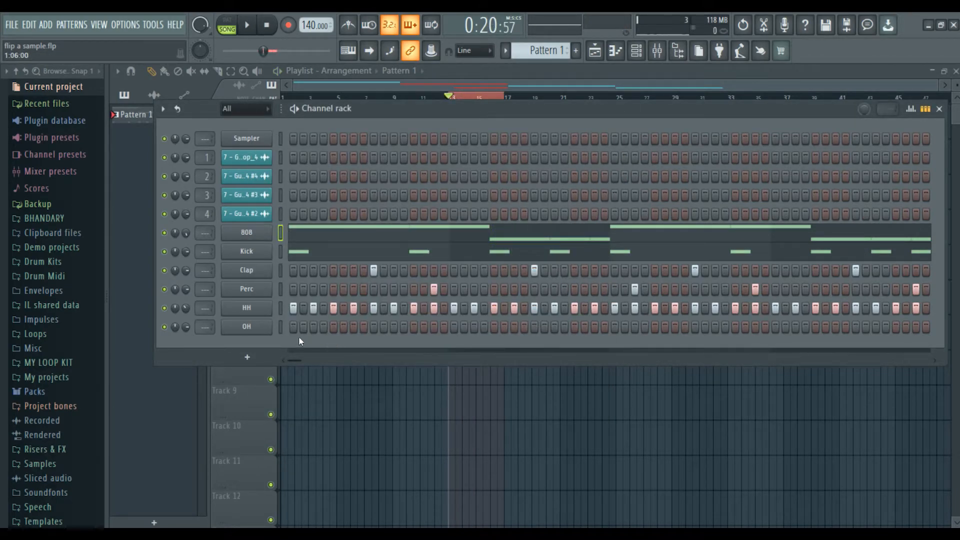
Audition several OH step positions, then keep an early open-hat hit plus one extra step.
key(space)
click(430, 327)
key(space)
right_click(432, 327)
key(space)
click(415, 326)
key(space)
right_click(416, 326)
click(373, 327)
key(space)
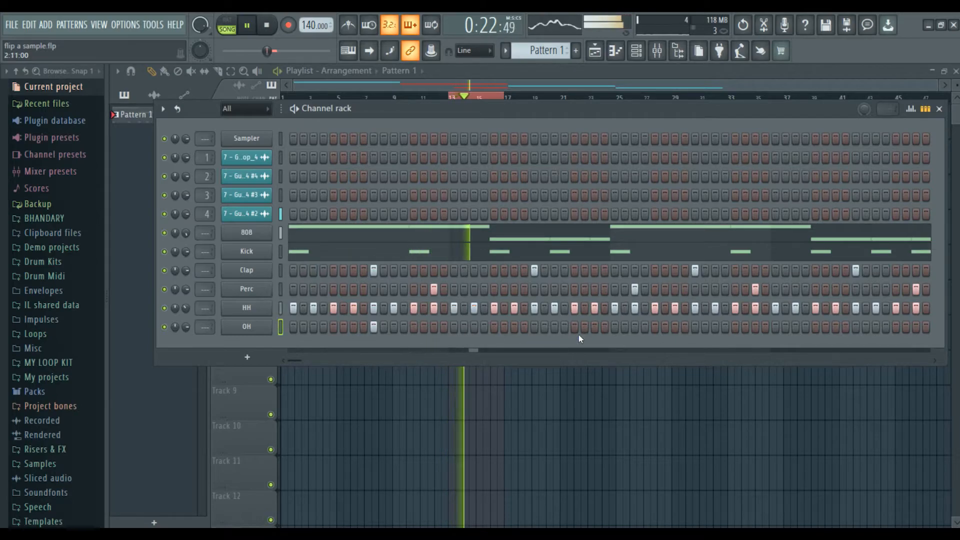
click(695, 327)
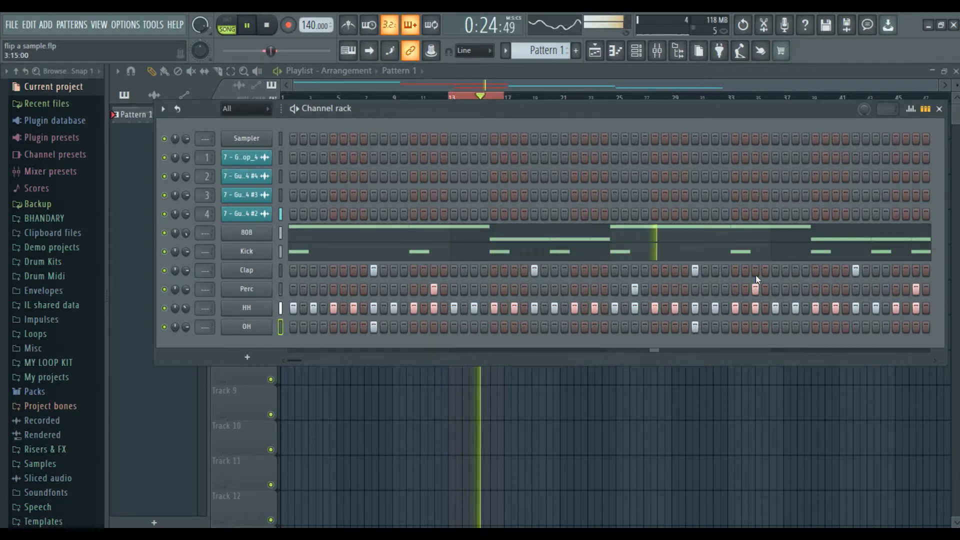
Make the OH notes full-length and repeat bars 1–4 into bars 5–8.
key(F7)
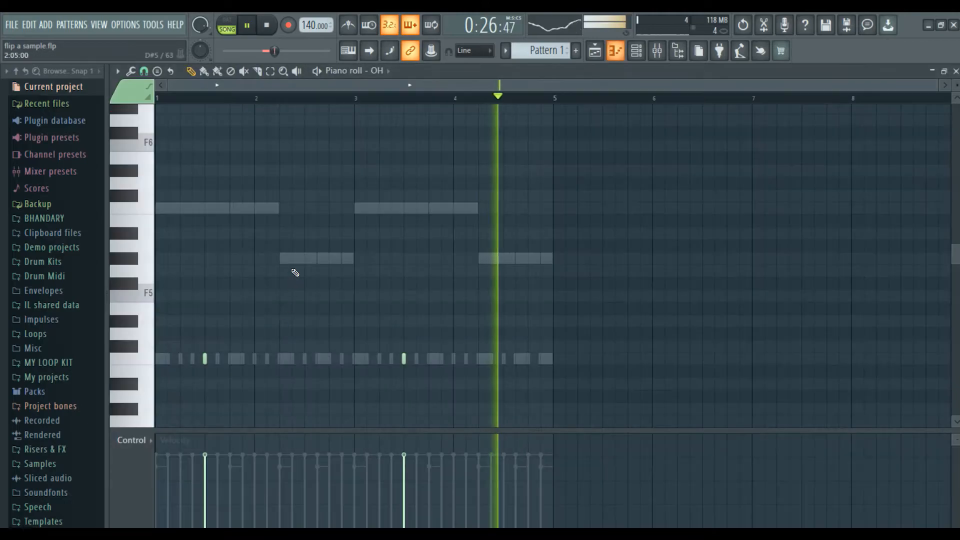
drag(553, 98, 157, 98)
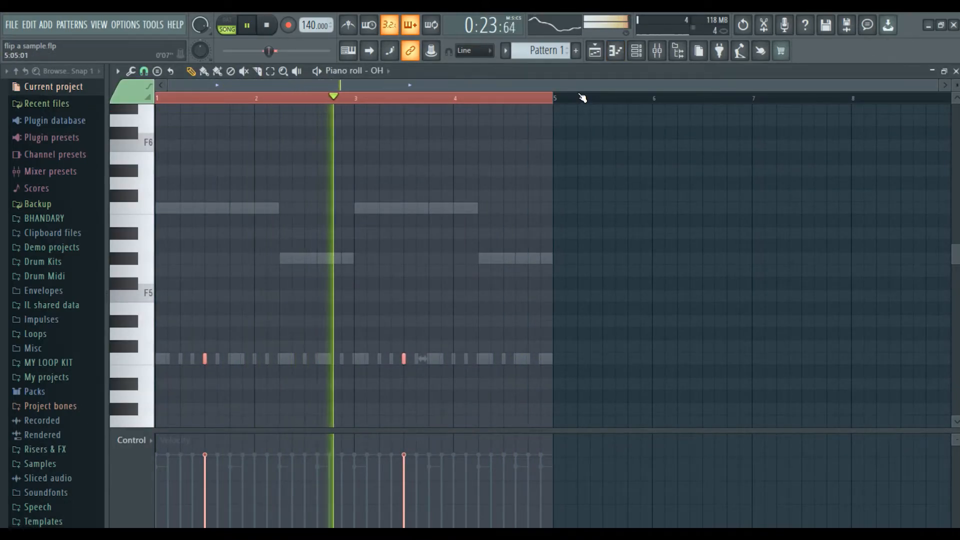
key(ctrl+q)
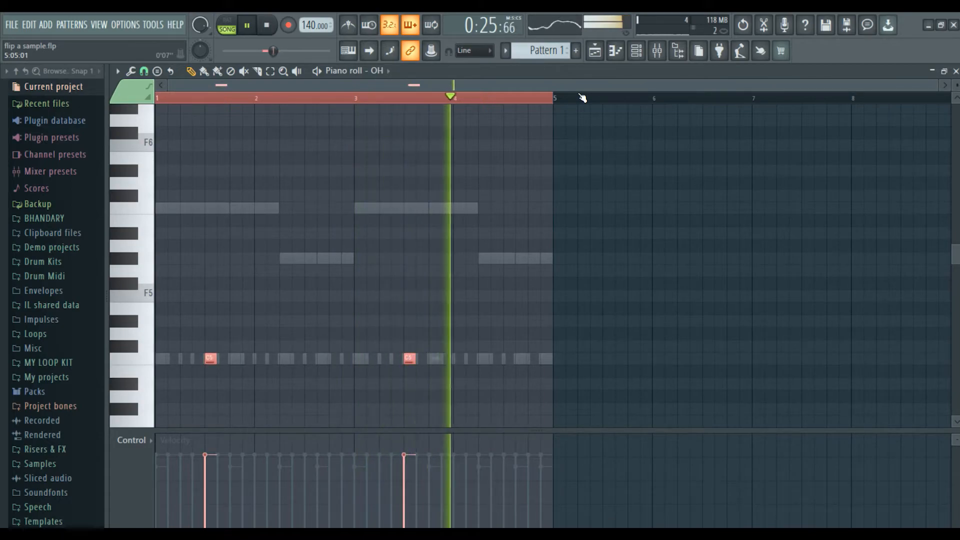
key(ctrl+b)
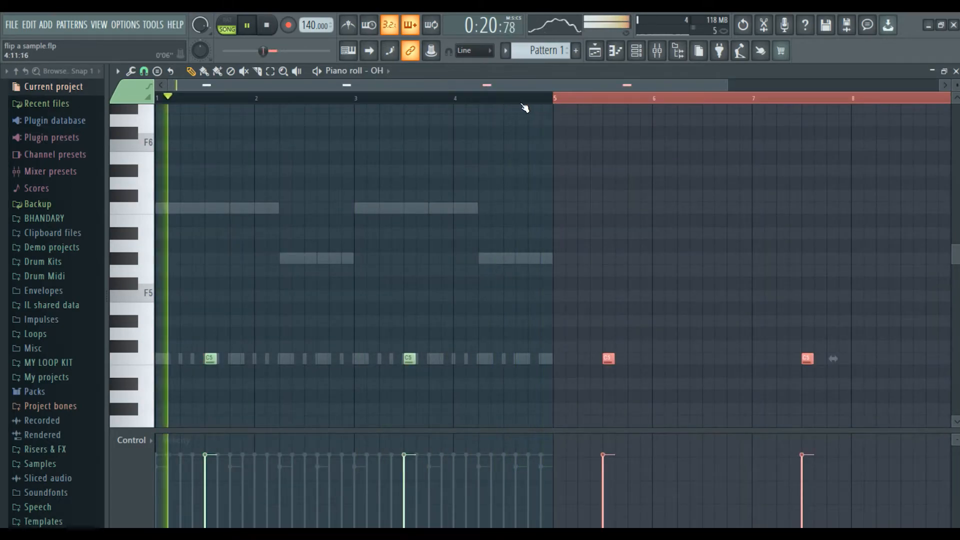
scroll(525, 107, down, 1)
key(ctrl+d)
scroll(383, 77, up, 3)
scroll(383, 75, down, 3)
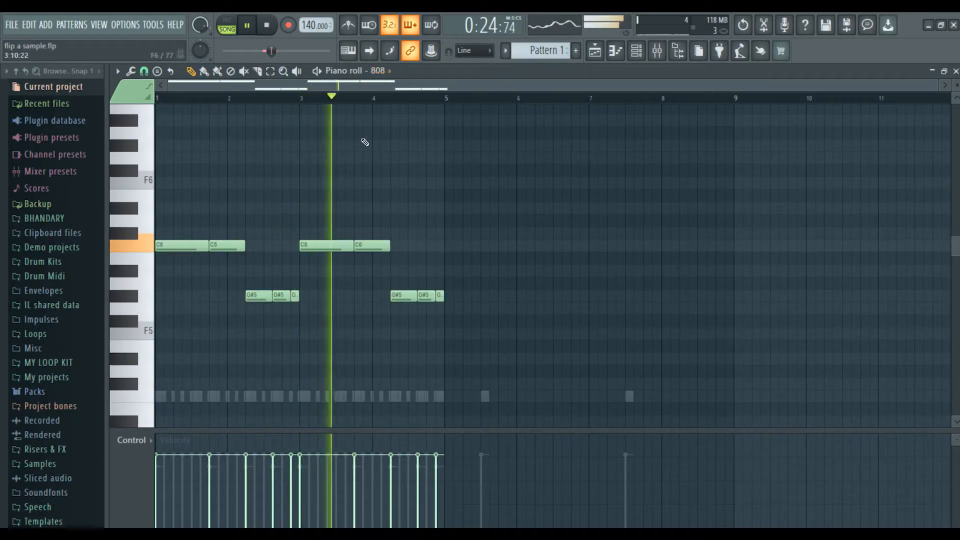
scroll(375, 75, up, 3)
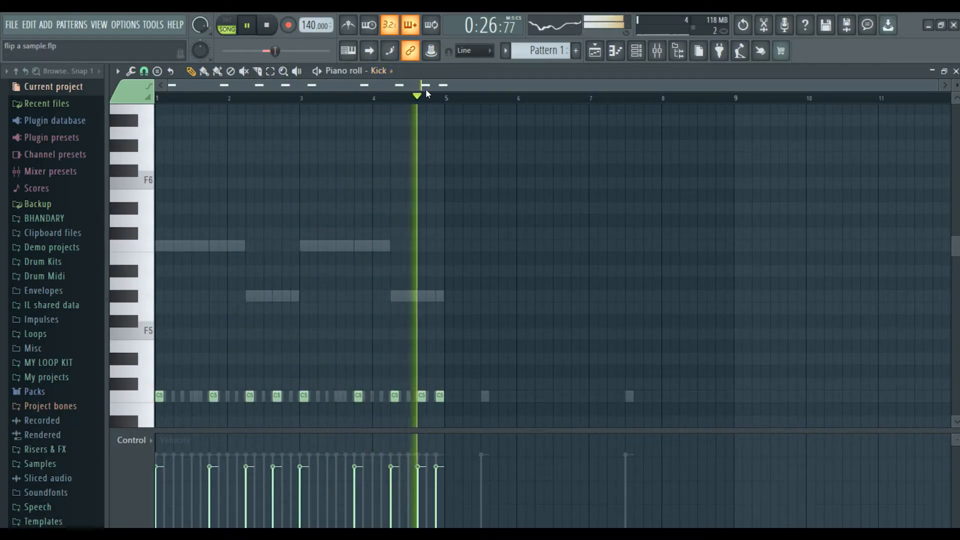
Repeat the Kick and Clap notes from bars 1–4 into bars 5–8.
drag(447, 98, 172, 122)
key(ctrl+b)
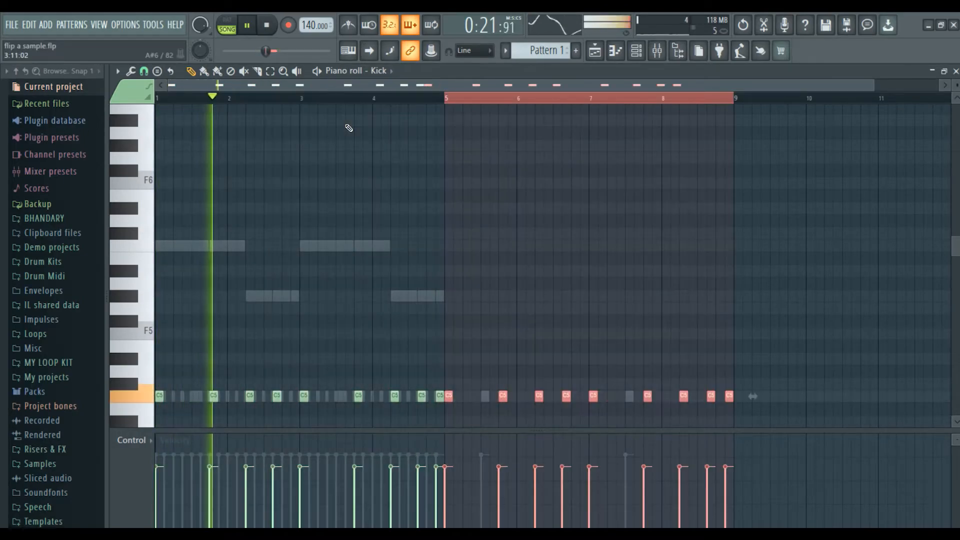
key(ctrl+d)
scroll(382, 72, down, 1)
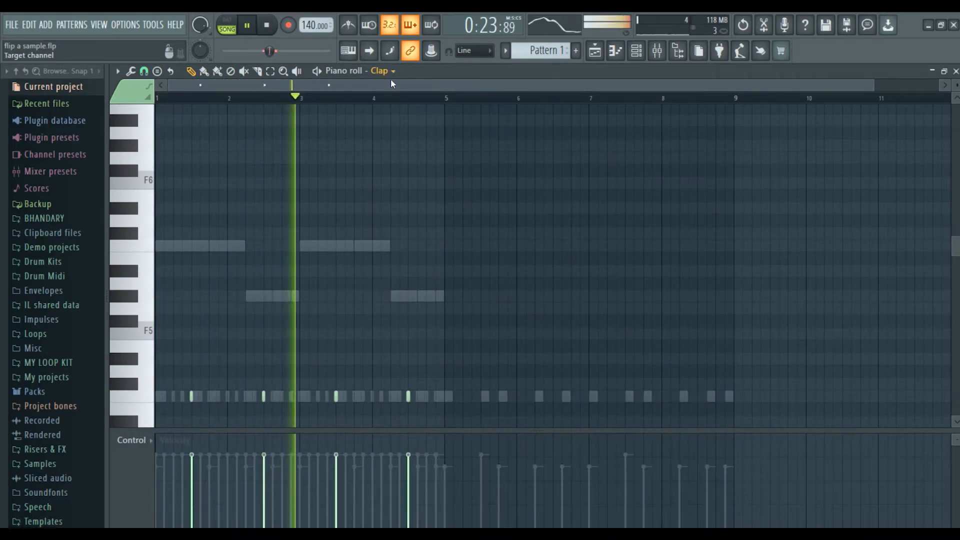
drag(447, 98, 194, 118)
key(ctrl+d)
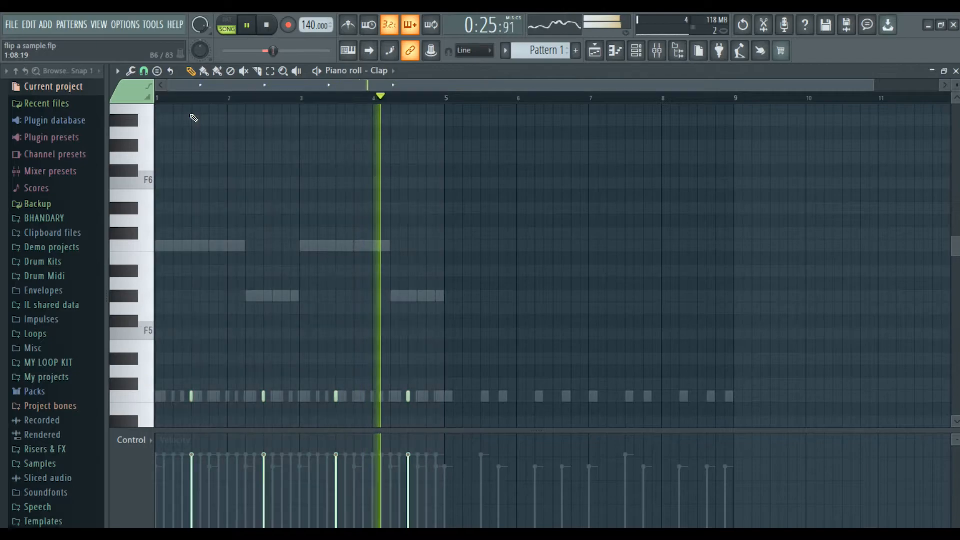
drag(446, 99, 157, 109)
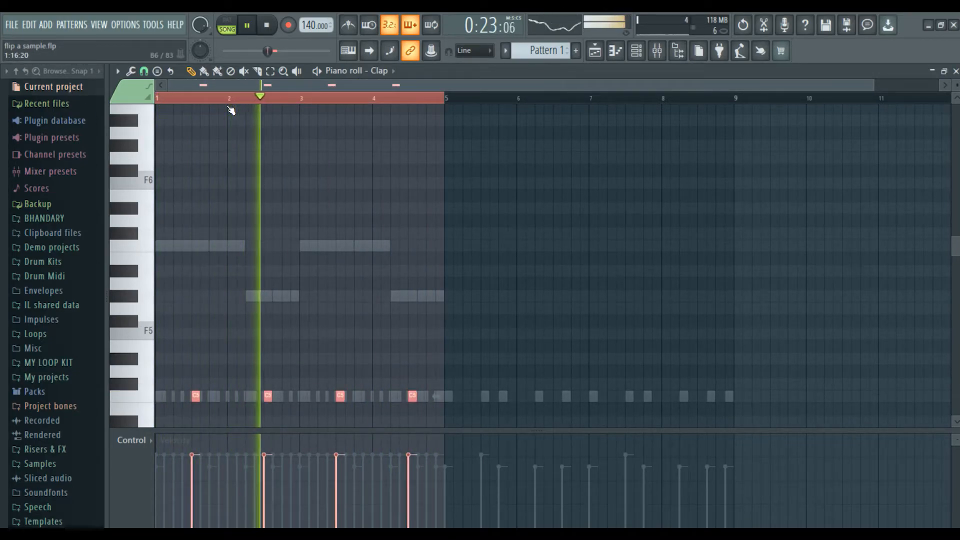
key(ctrl+b)
key(ctrl+d)
Lengthen the Perc notes to one step and repeat them into bars 5–8.
scroll(389, 70, down, 1)
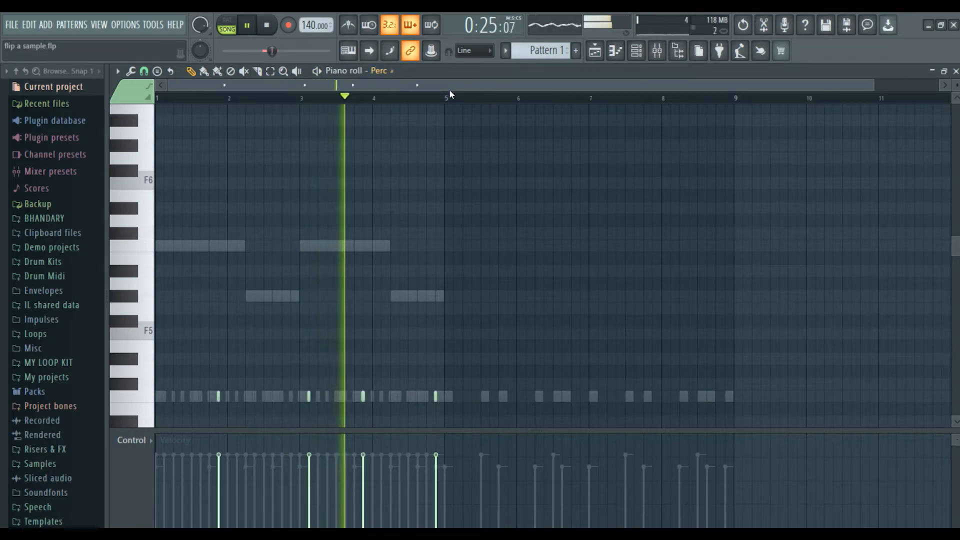
drag(447, 102, 157, 103)
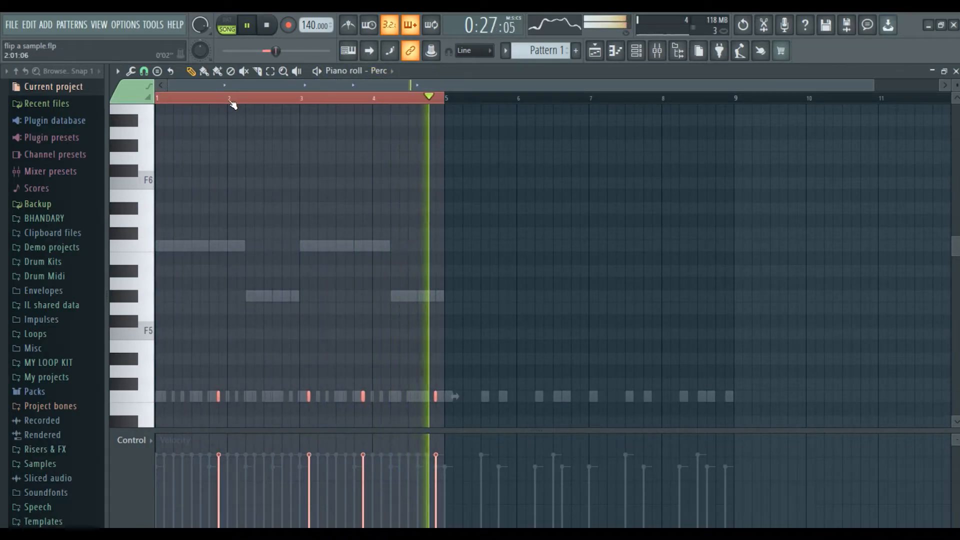
key(ctrl+q)
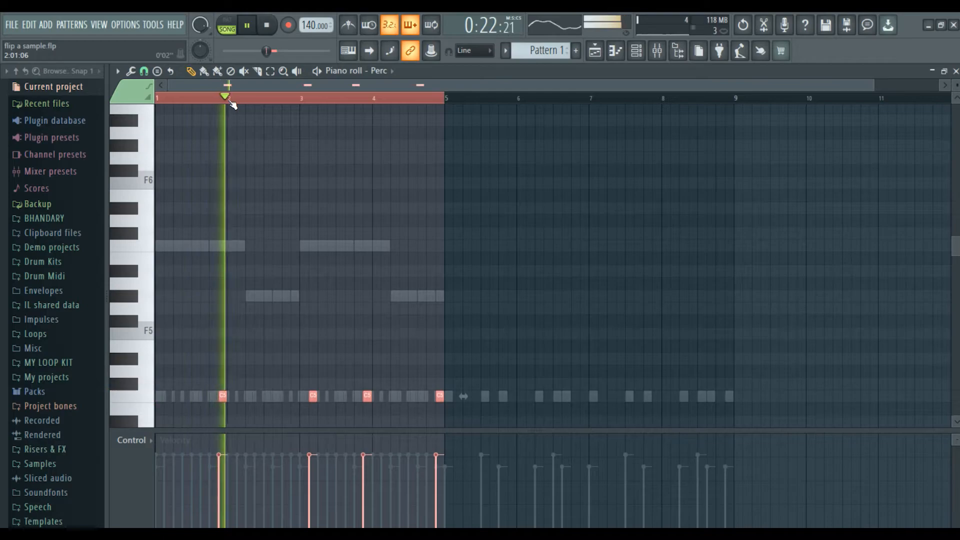
key(ctrl+b)
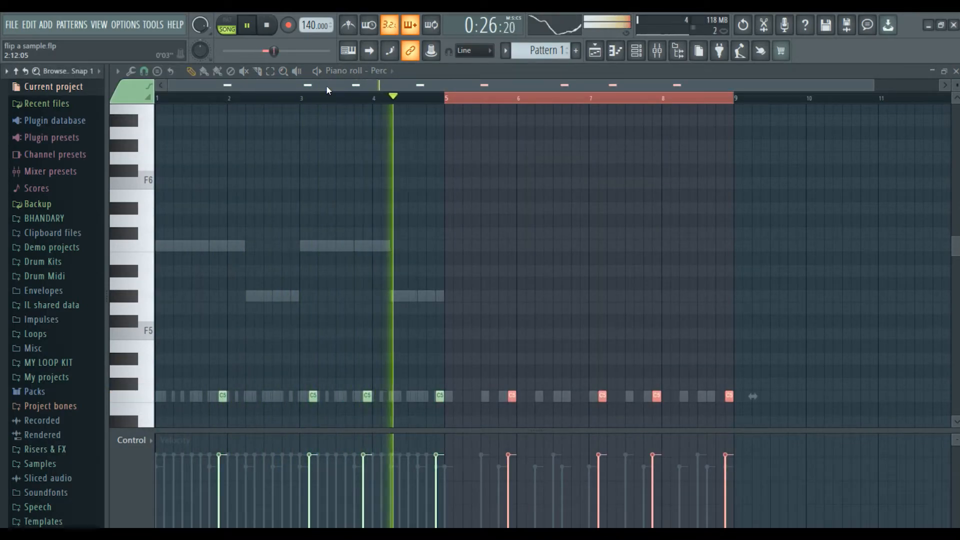
key(ctrl+d)
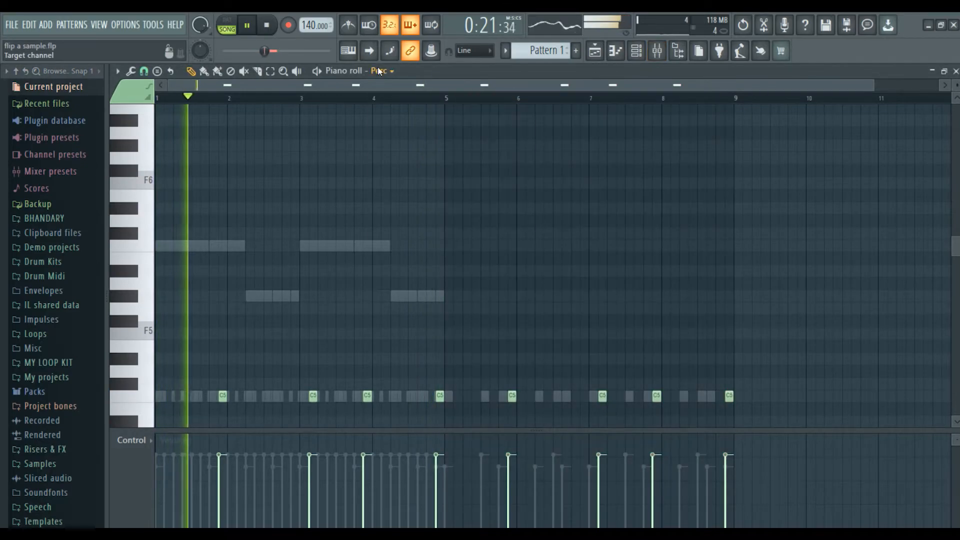
Switch the piano roll to the 808 channel and repeat its notes into bars 5–8.
click(377, 70)
click(413, 158)
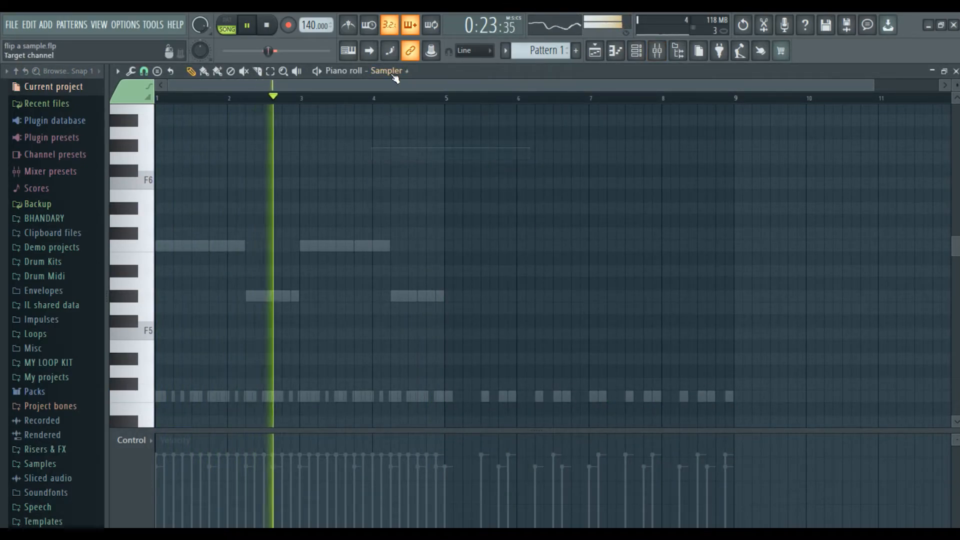
click(378, 70)
click(430, 164)
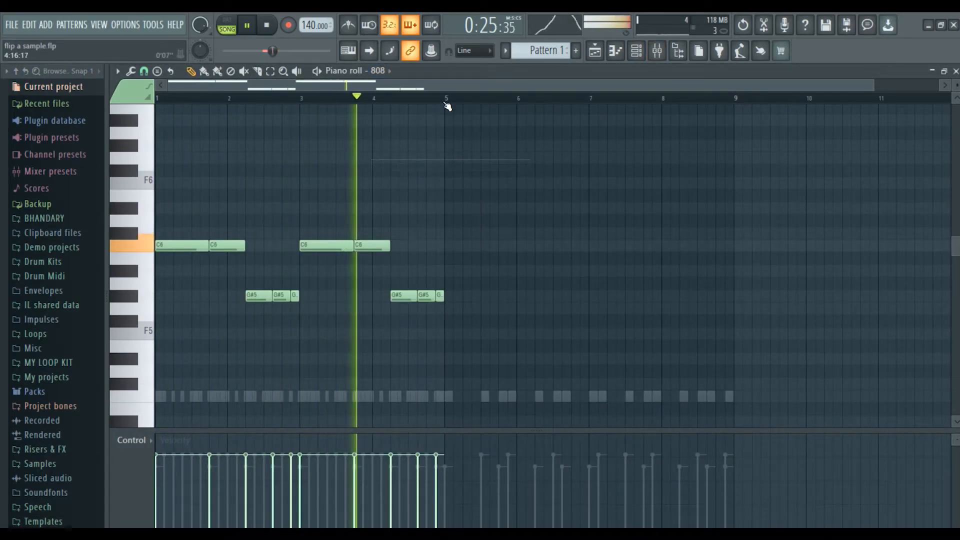
key(ctrl+a)
key(ctrl+b)
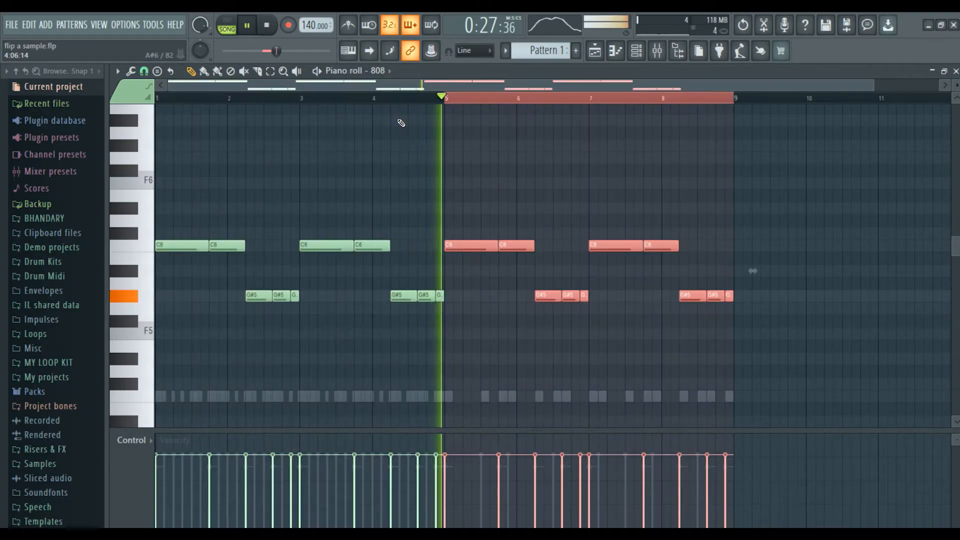
key(ctrl+d)
scroll(382, 74, up, 4)
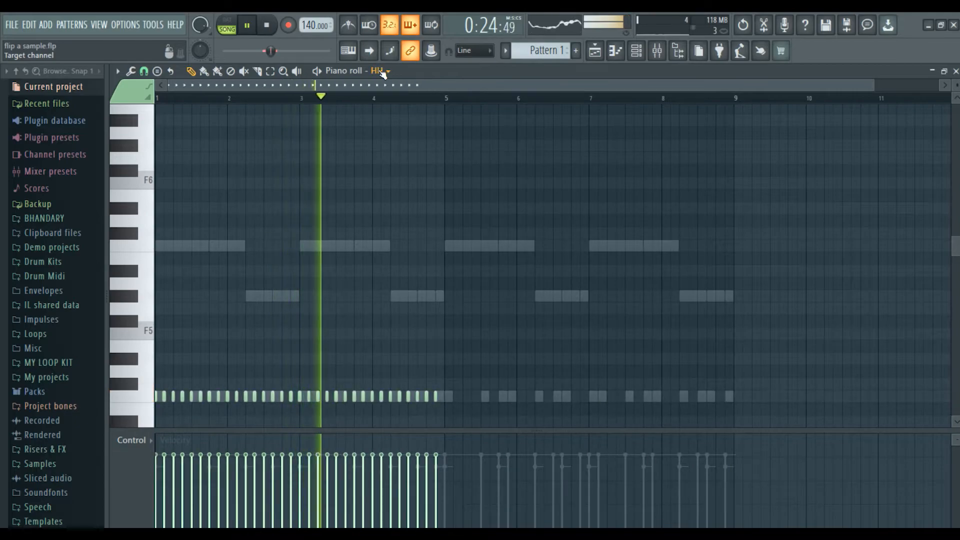
Expand the Drum Midi and Hi-hat folders in a widened file browser.
key(space)
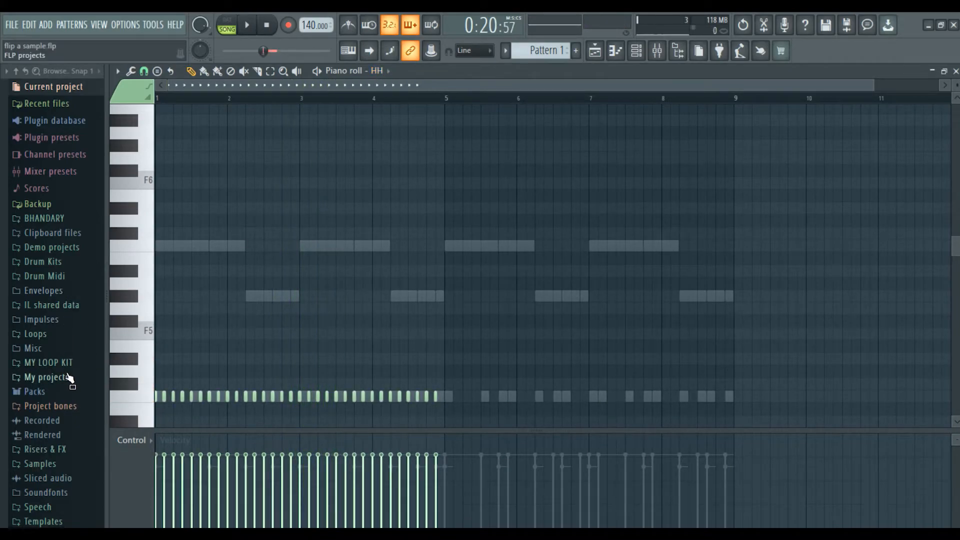
click(60, 277)
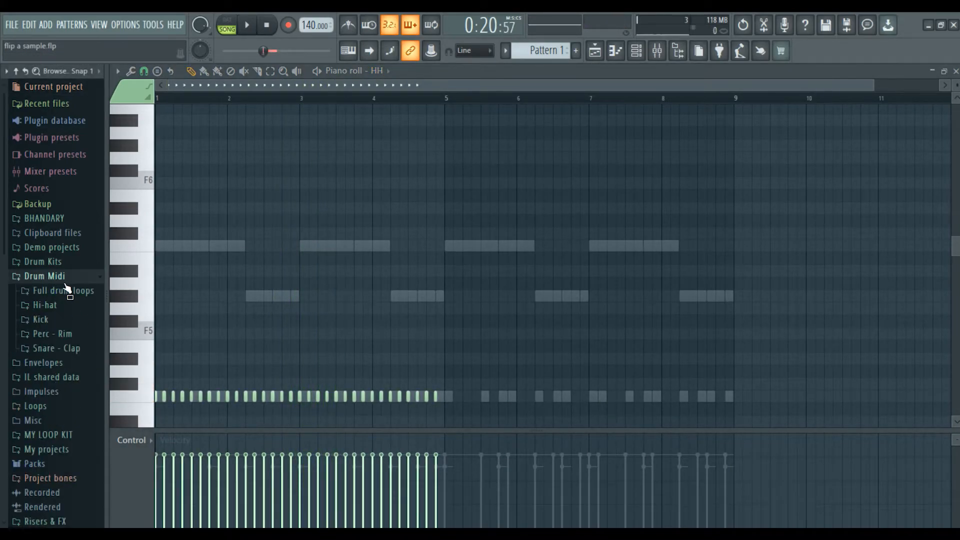
drag(107, 302, 145, 303)
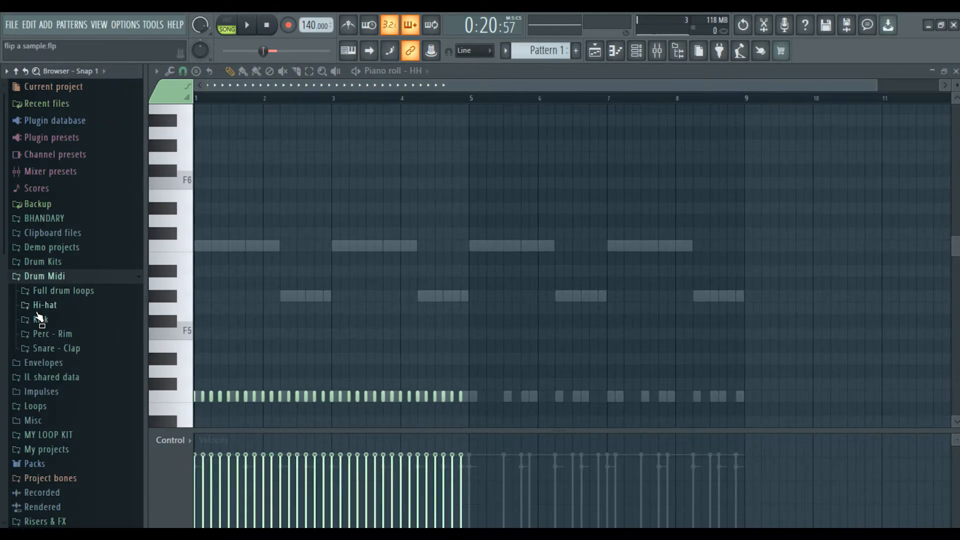
click(44, 305)
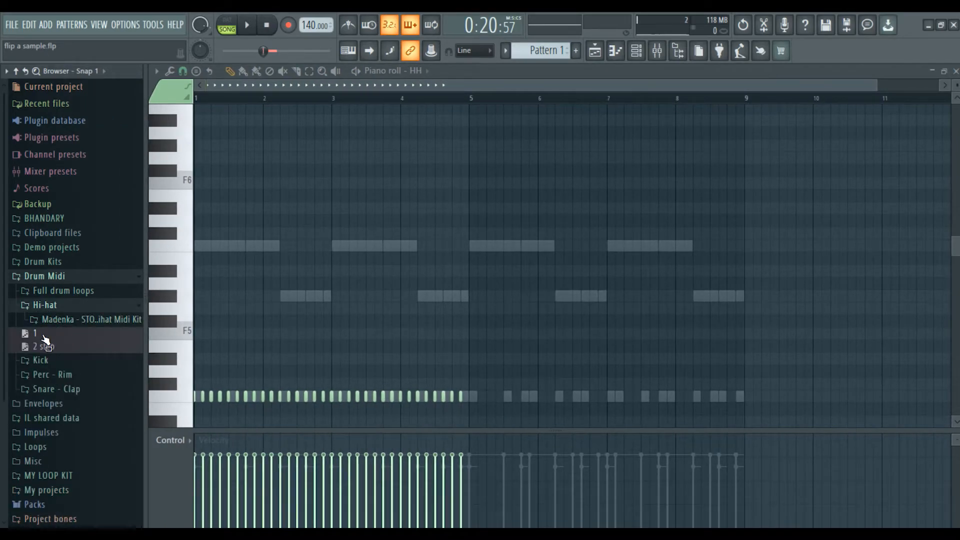
drag(309, 362, 309, 361)
scroll(554, 302, down, 4)
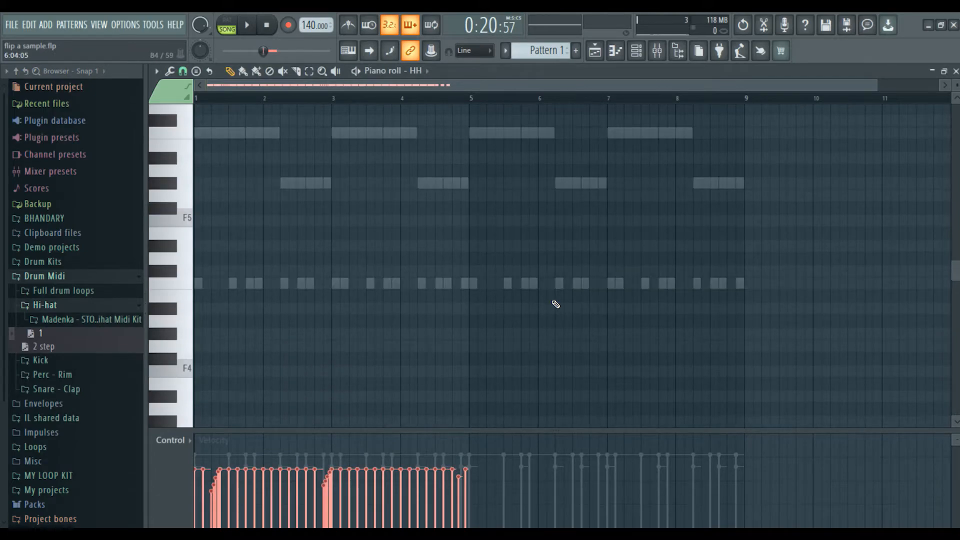
scroll(556, 306, down, 1)
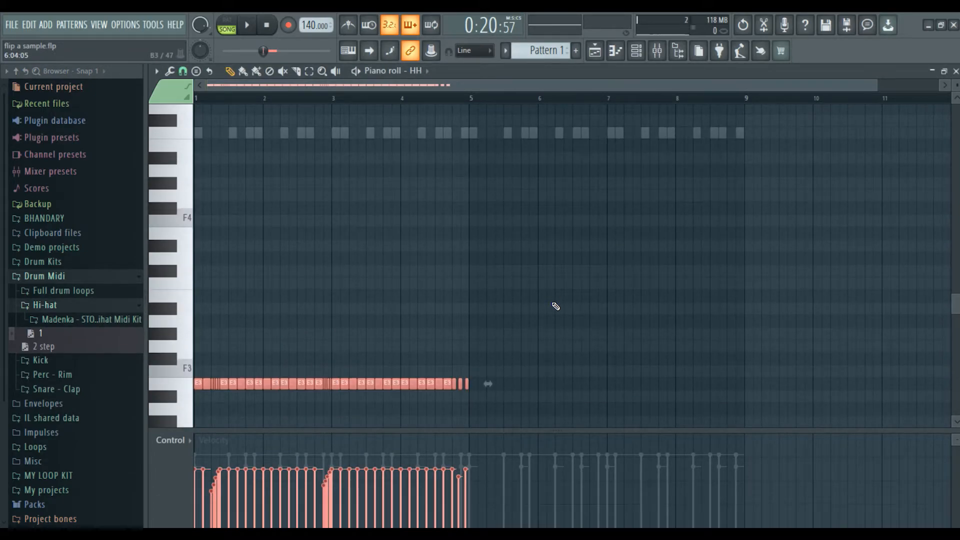
Transpose the hi-hat notes up an octave, settle them on C5, and audition the pattern.
key(ctrl+Up)
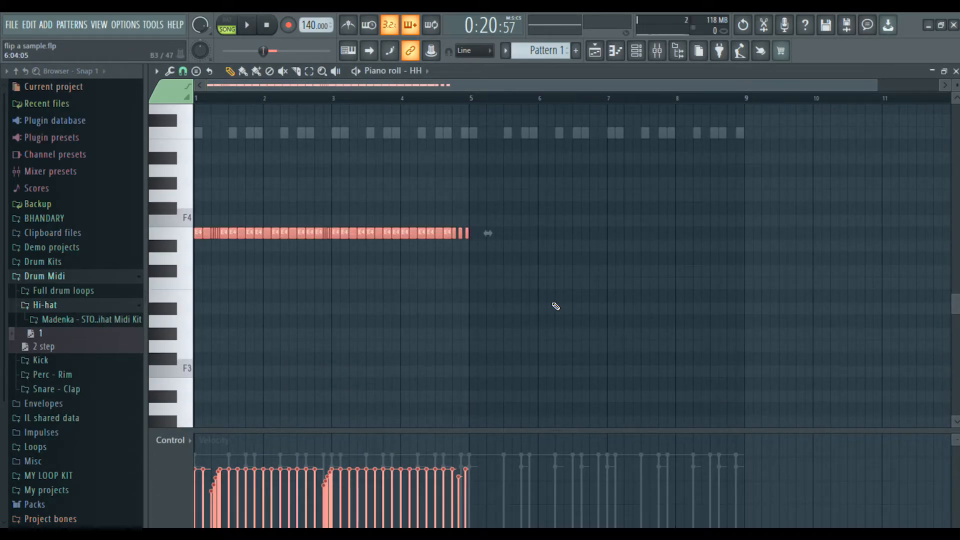
key(shift+Up)
key(shift+Up)
key(shift+Up)
key(shift+Up)
key(shift+Up)
key(shift+Up)
key(shift+Up)
key(shift+Up)
key(shift+Up)
key(shift+Down)
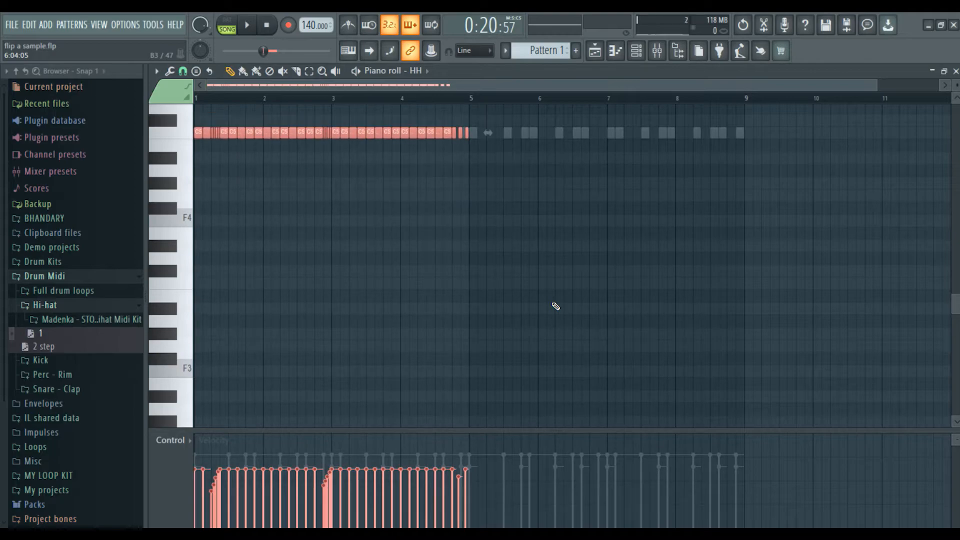
scroll(379, 97, up, 4)
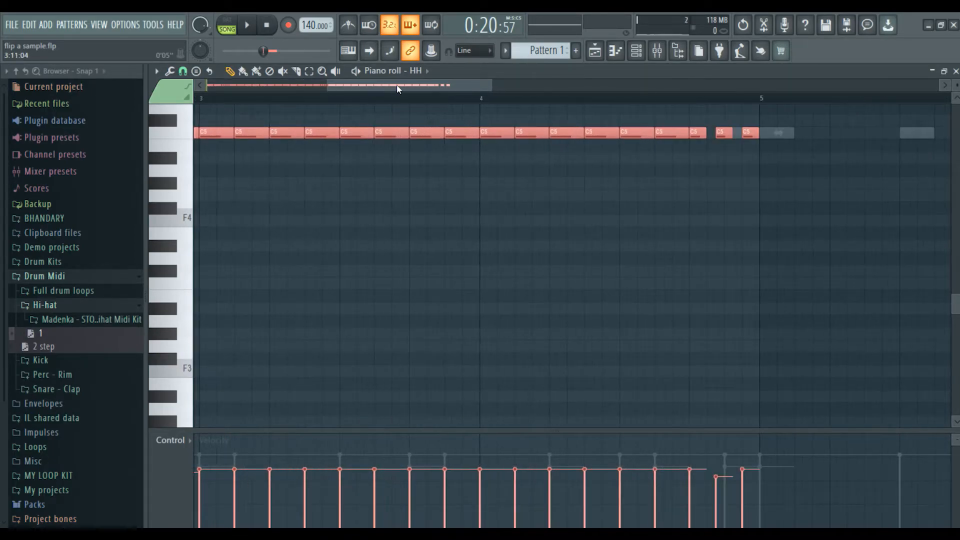
drag(398, 86, 203, 110)
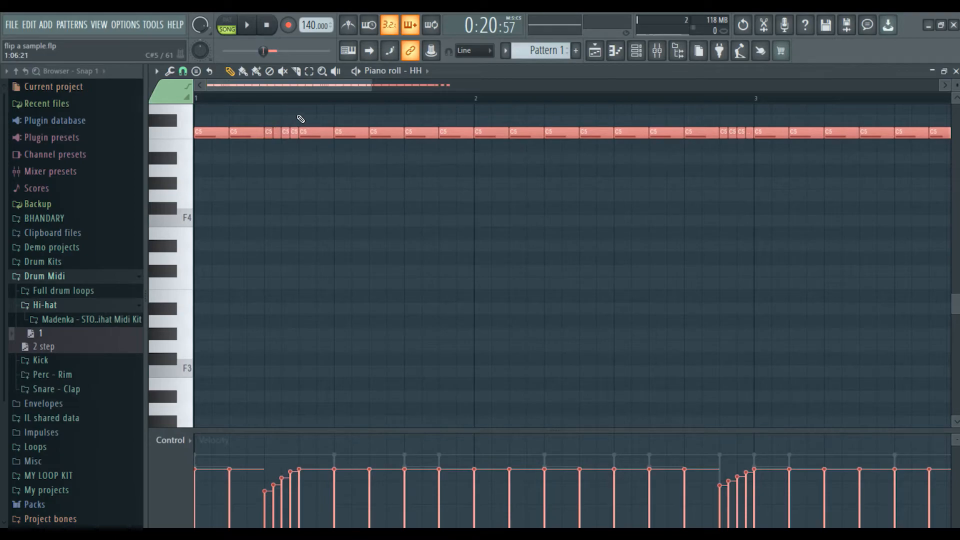
scroll(320, 99, down, 2)
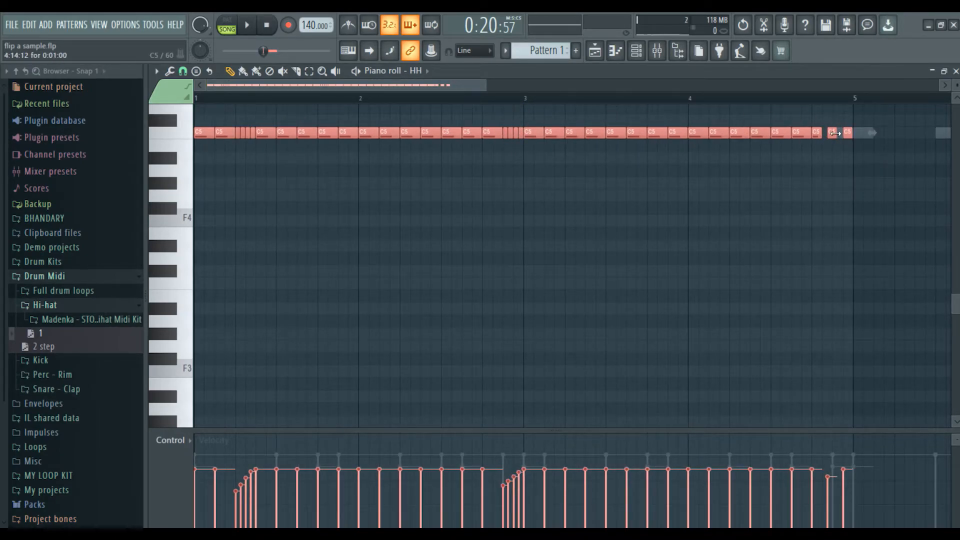
scroll(833, 96, up, 2)
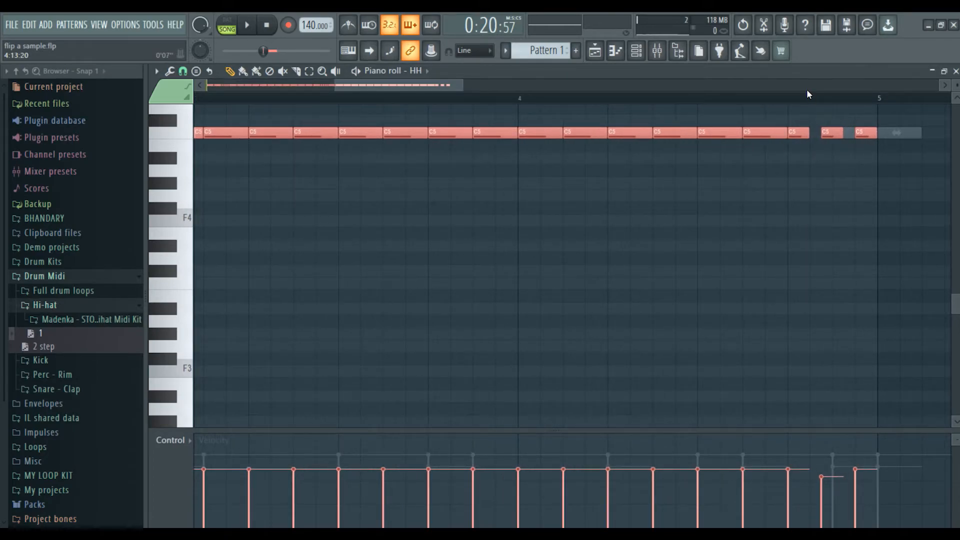
scroll(811, 100, down, 4)
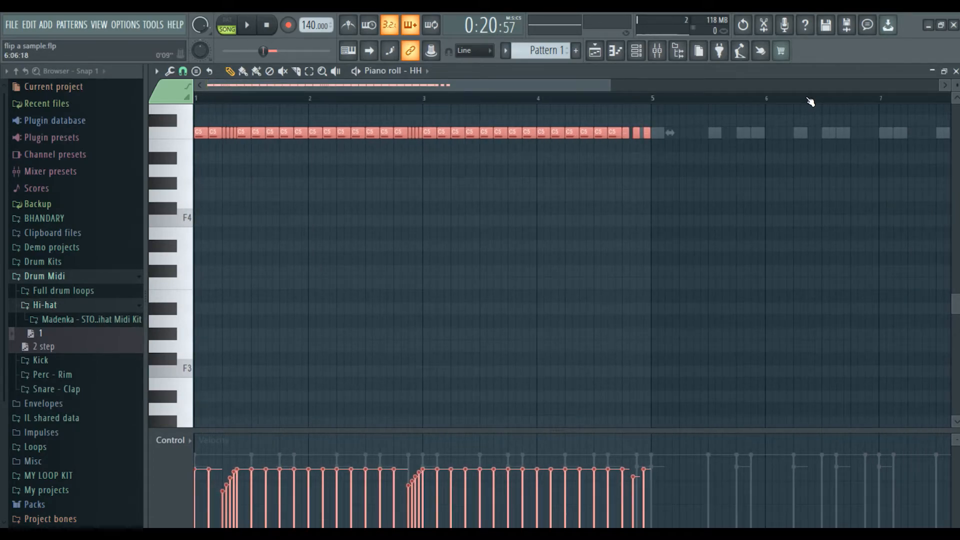
key(ctrl+d)
key(space)
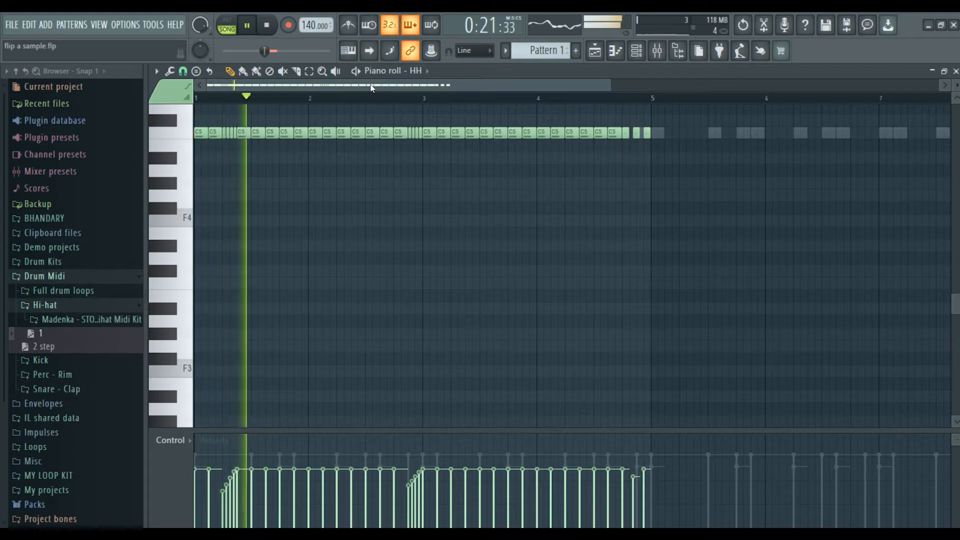
Duplicate the hi-hat notes into bars 5–9 and close the piano roll.
click(101, 307)
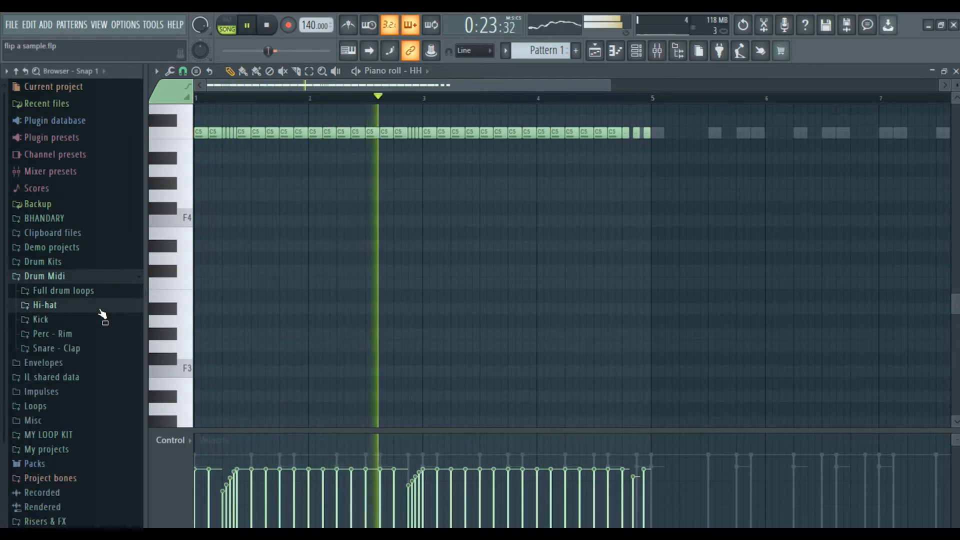
click(102, 277)
scroll(403, 103, down, 3)
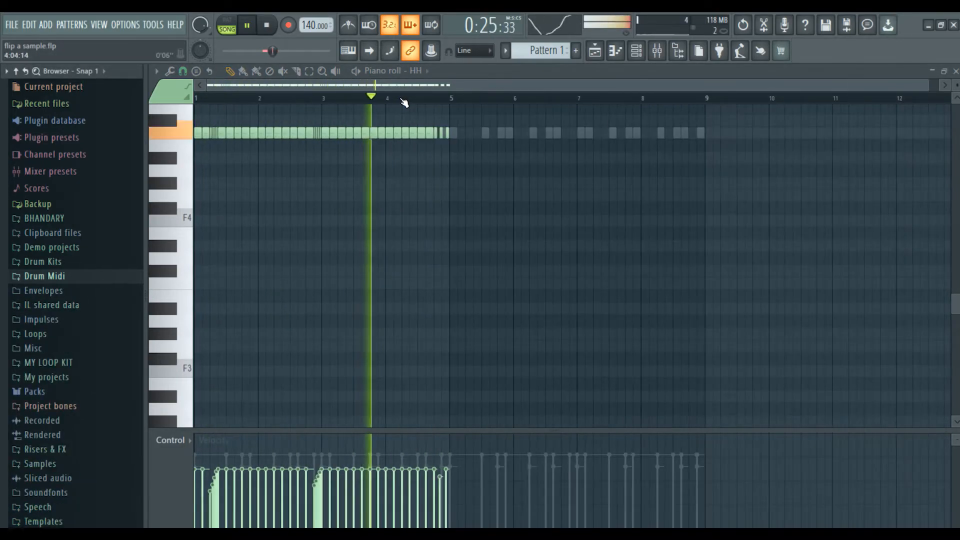
key(ctrl+a)
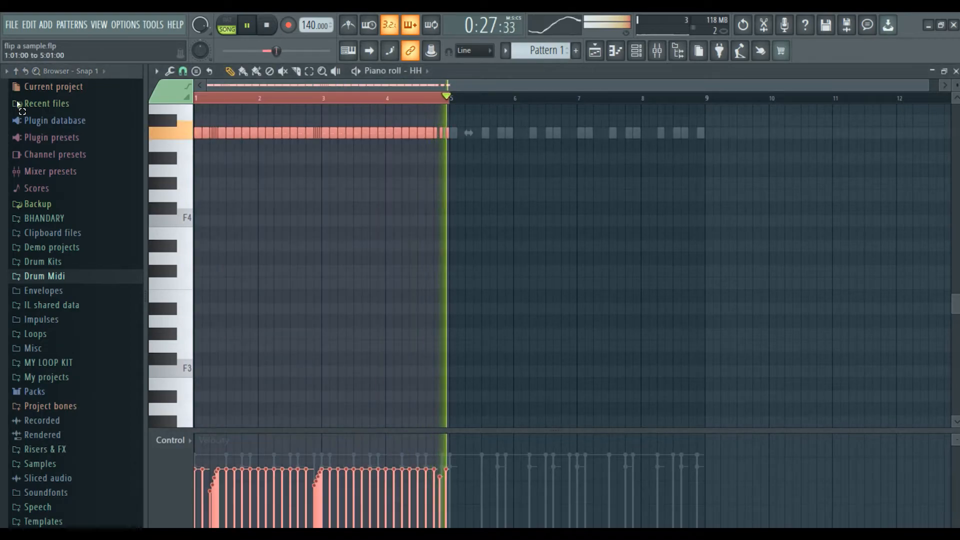
key(ctrl+b)
key(ctrl+d)
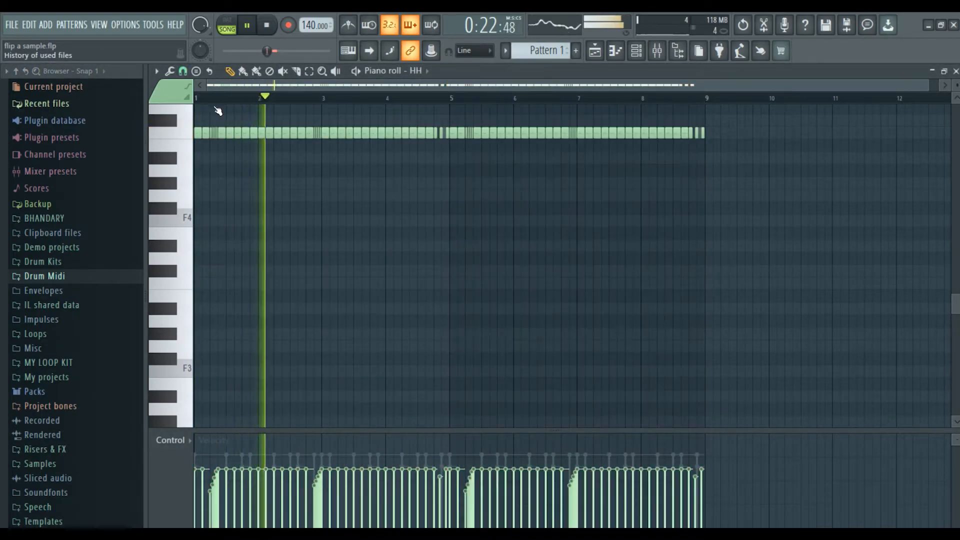
click(955, 71)
drag(561, 103, 446, 119)
key(space)
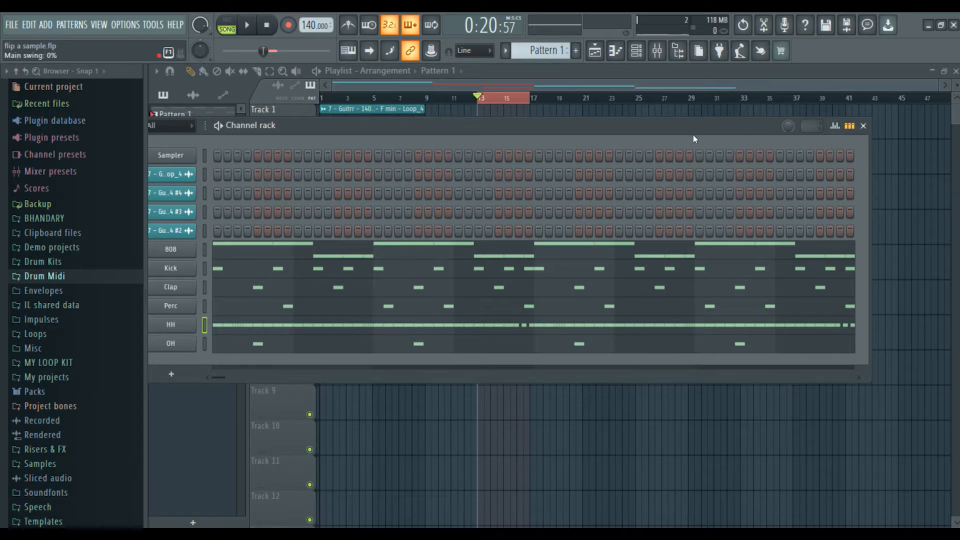
Open Pattern 1 in the channel rack and select drum channels 808 through OH.
drag(745, 126, 794, 112)
key(space)
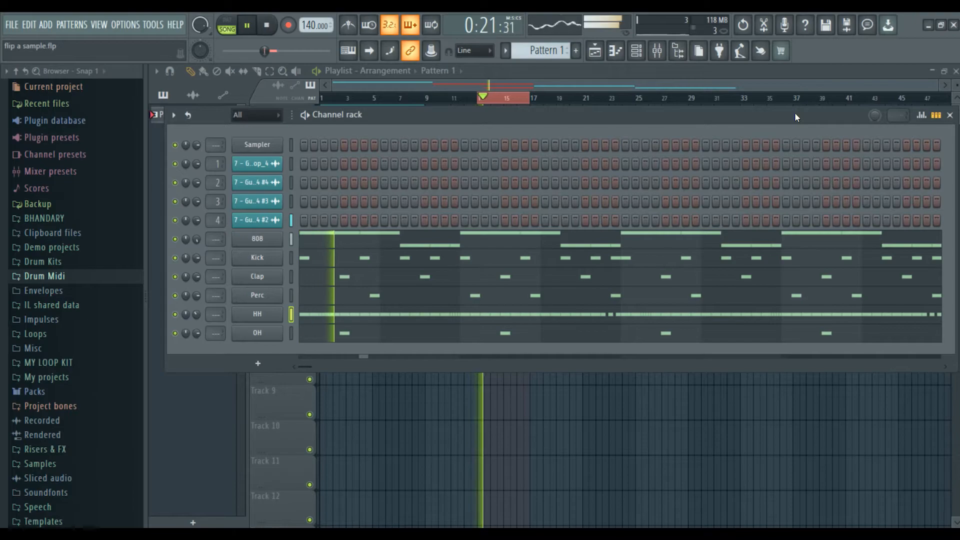
click(949, 114)
key(space)
double_click(499, 236)
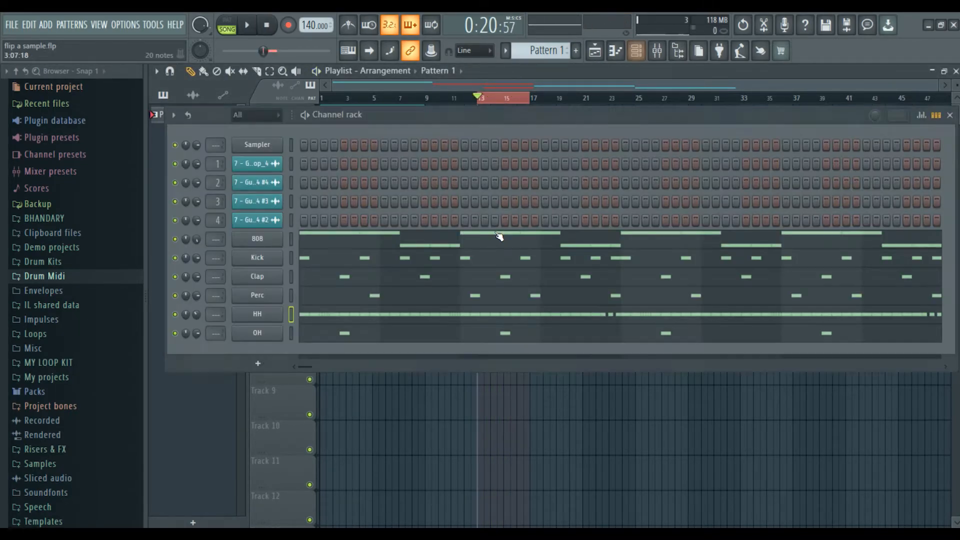
drag(290, 243, 291, 333)
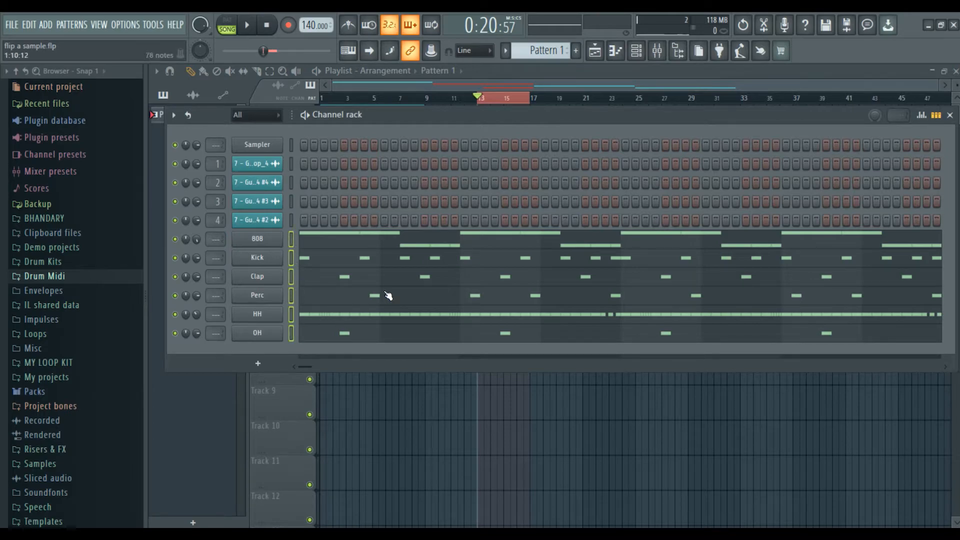
Give the selected drum channels an olive-green gradient, then select all guitar and drum channels.
key(F2)
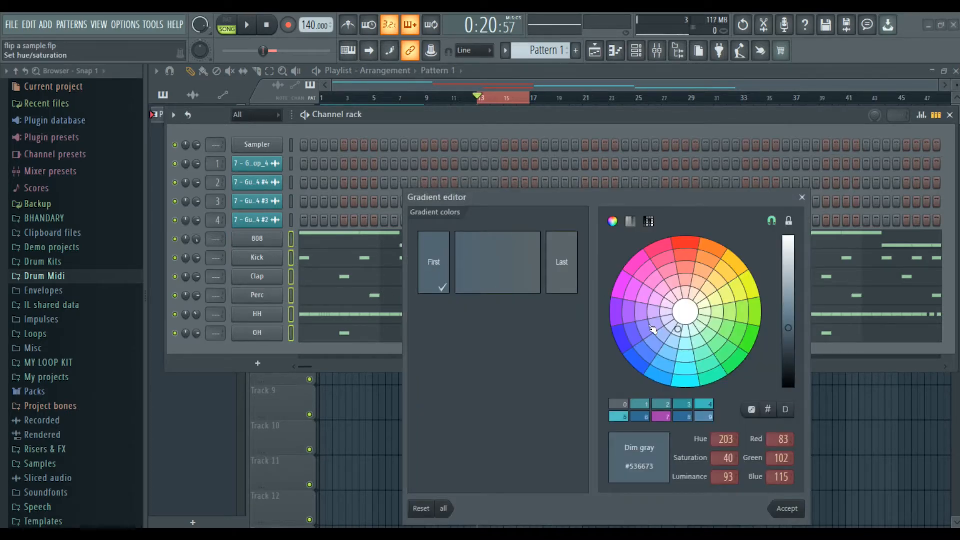
click(717, 313)
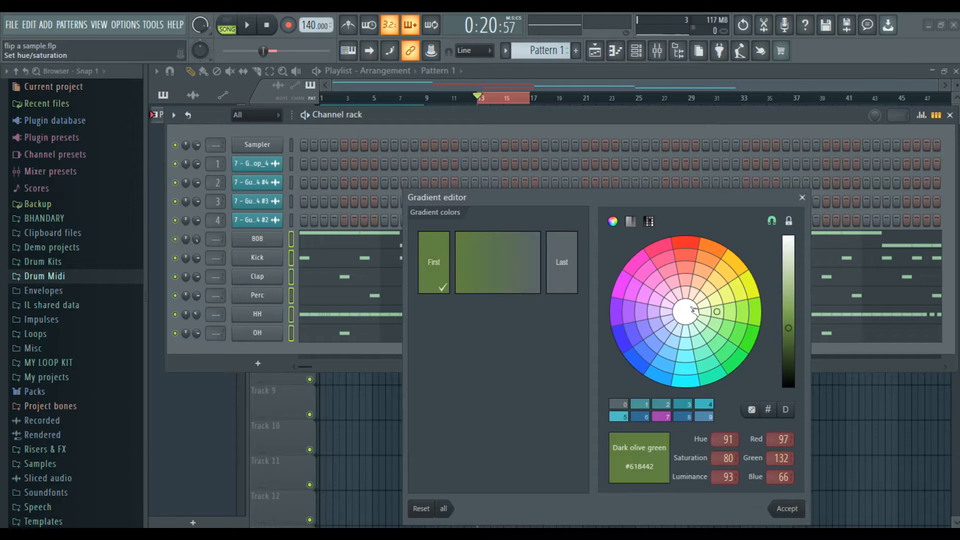
click(569, 286)
click(729, 311)
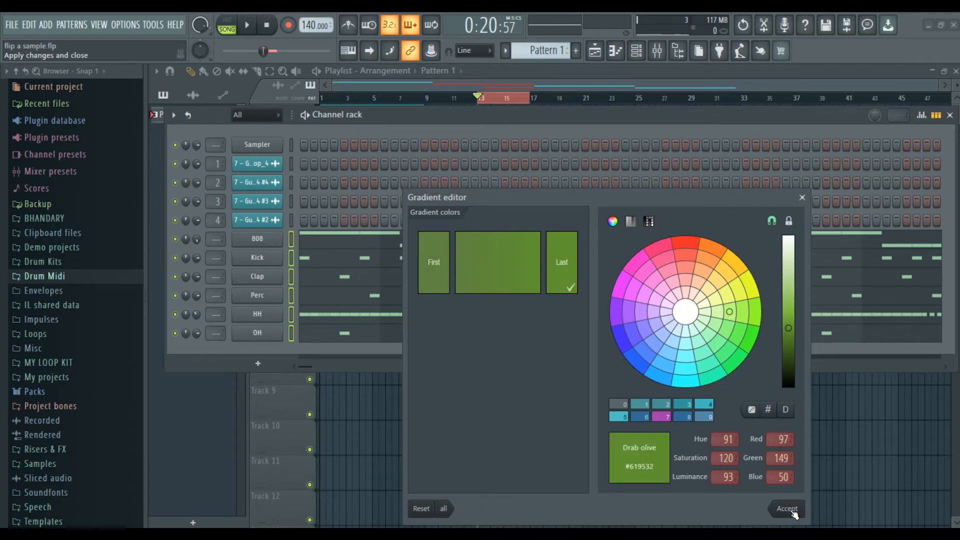
click(787, 508)
drag(292, 165, 293, 311)
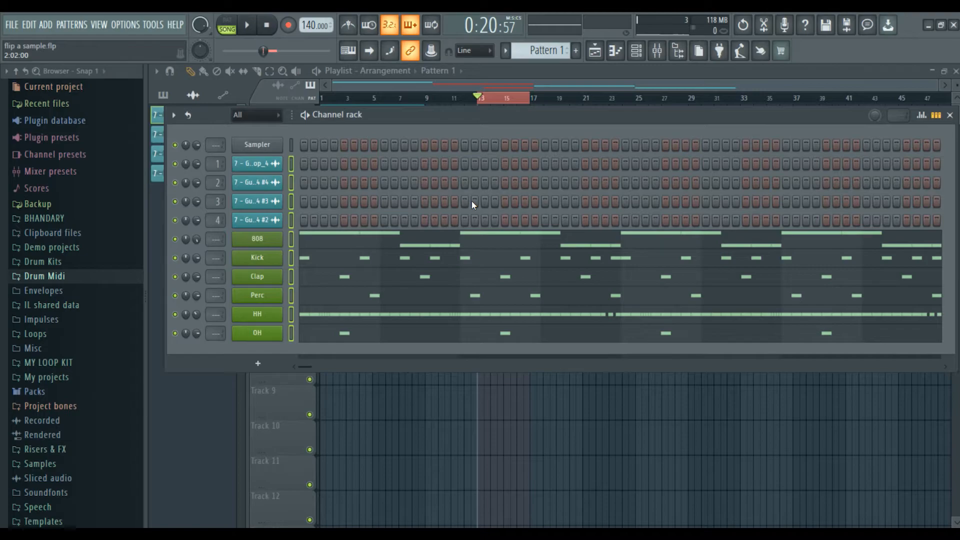
key(F9)
Route the selected channels to consecutive mixer tracks starting at Insert 1.
drag(388, 261, 412, 283)
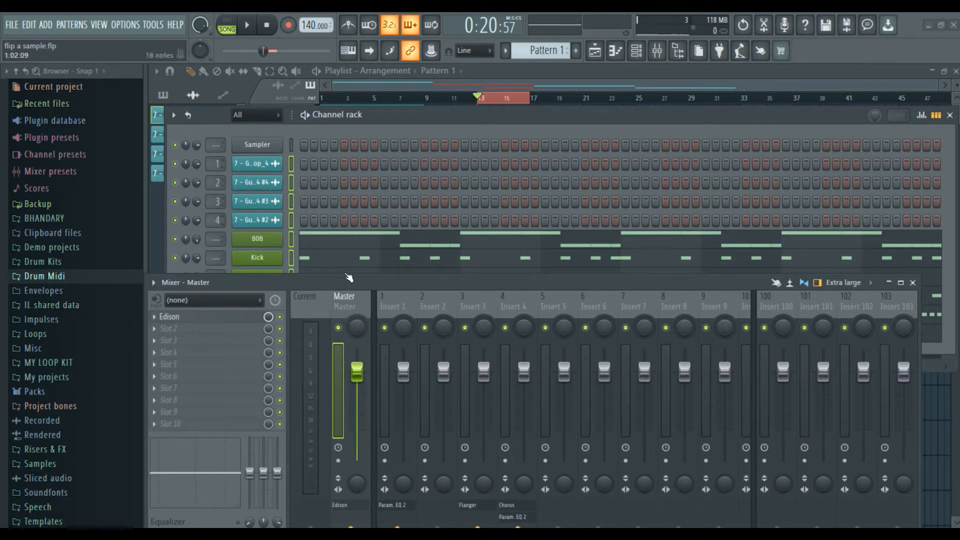
right_click(388, 299)
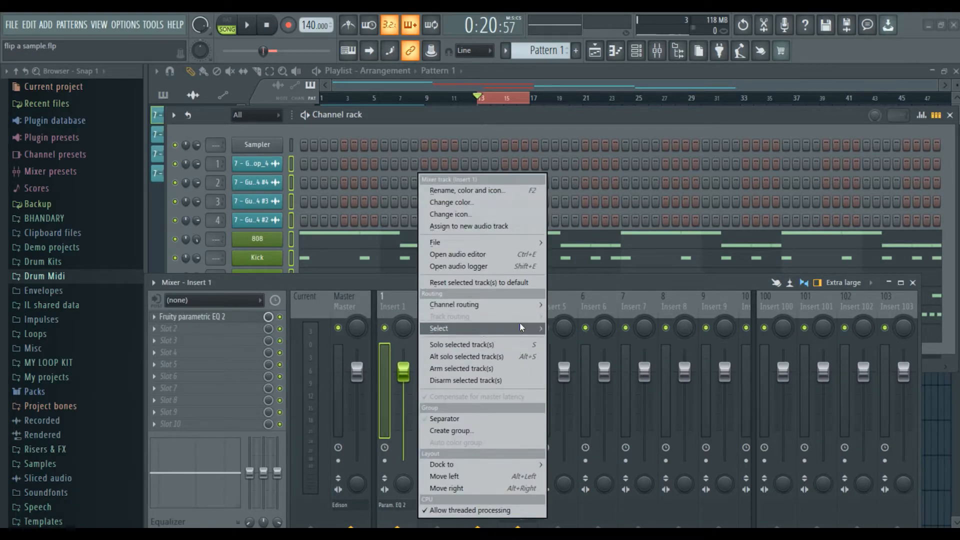
mouse_move(525, 305)
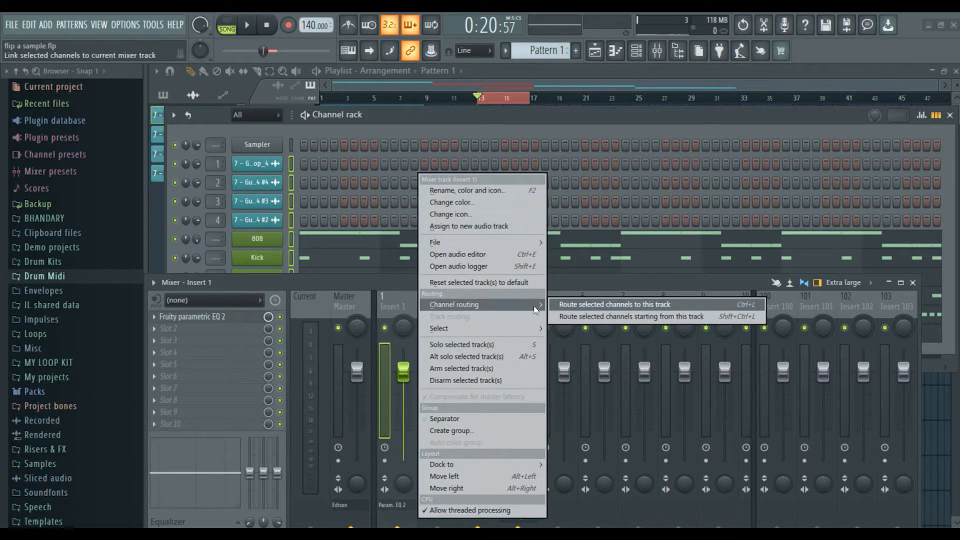
click(635, 317)
drag(506, 283, 490, 169)
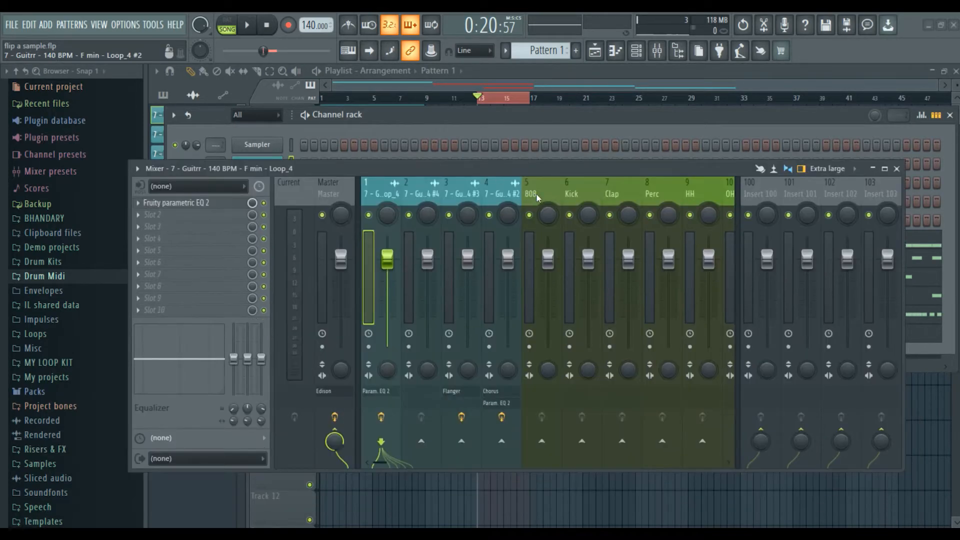
Add a separator before the 808 mixer track, then close the mixer and channel rack.
right_click(550, 252)
click(624, 417)
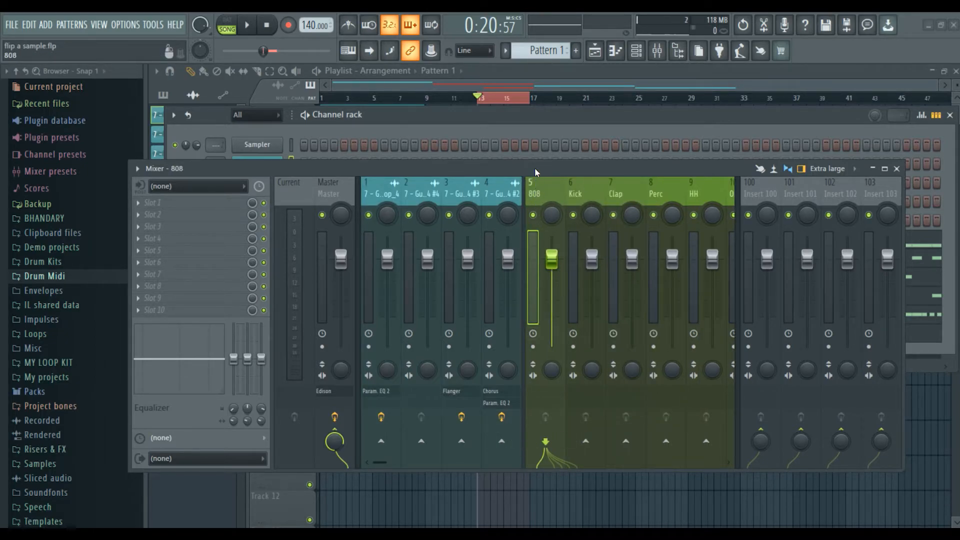
drag(740, 305, 801, 304)
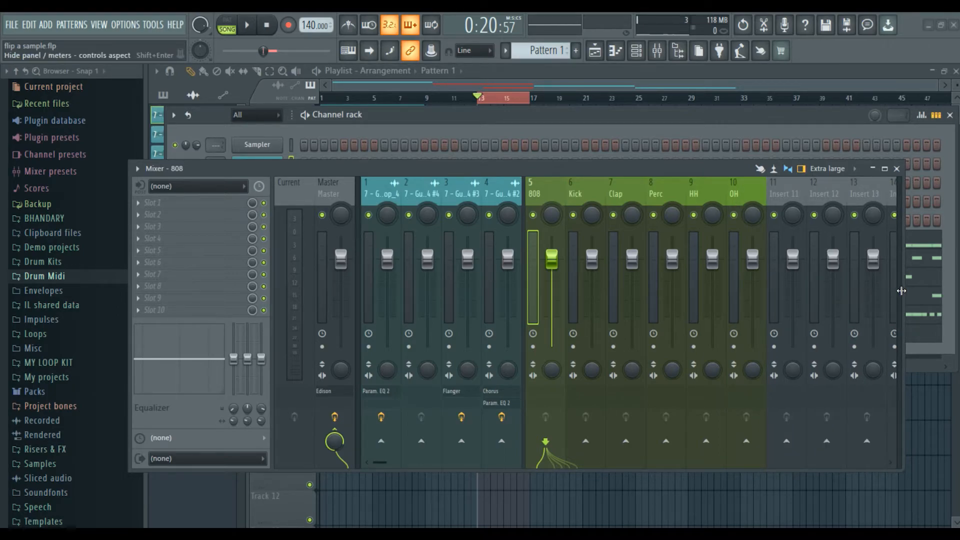
drag(901, 290, 886, 293)
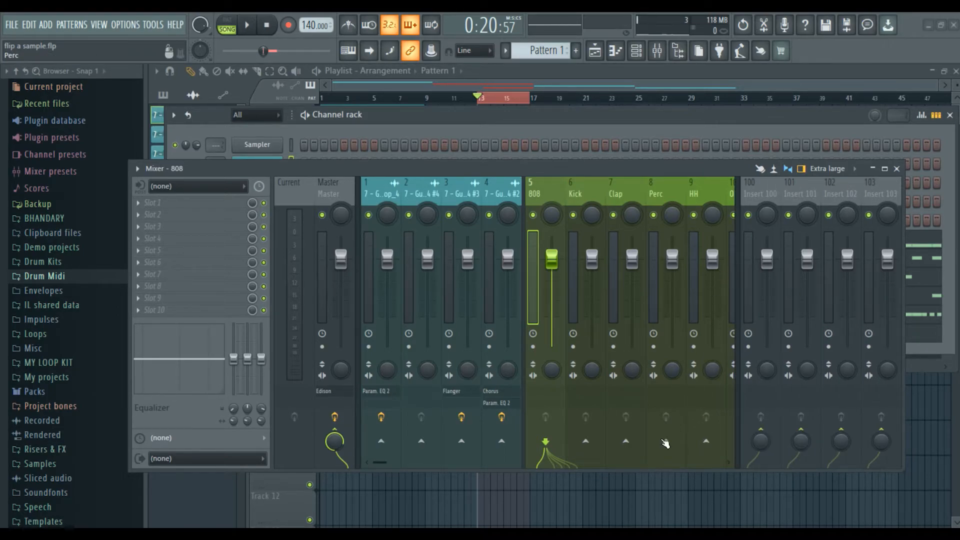
key(alt+Tab)
key(alt+Tab)
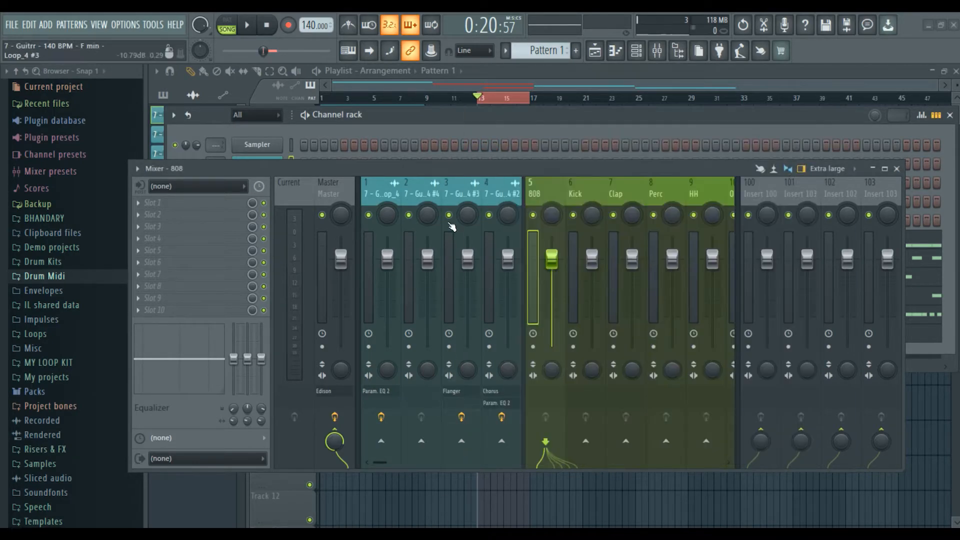
drag(460, 167, 469, 130)
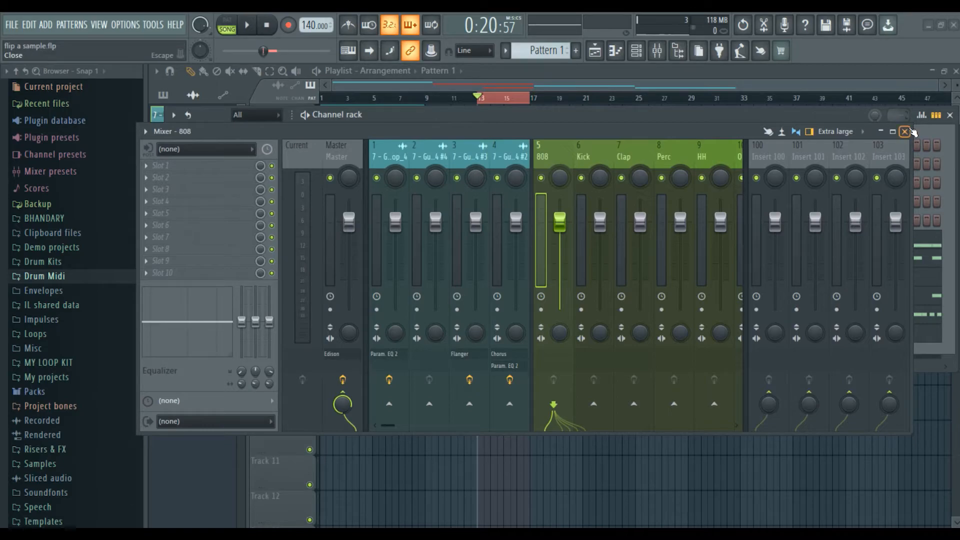
click(905, 132)
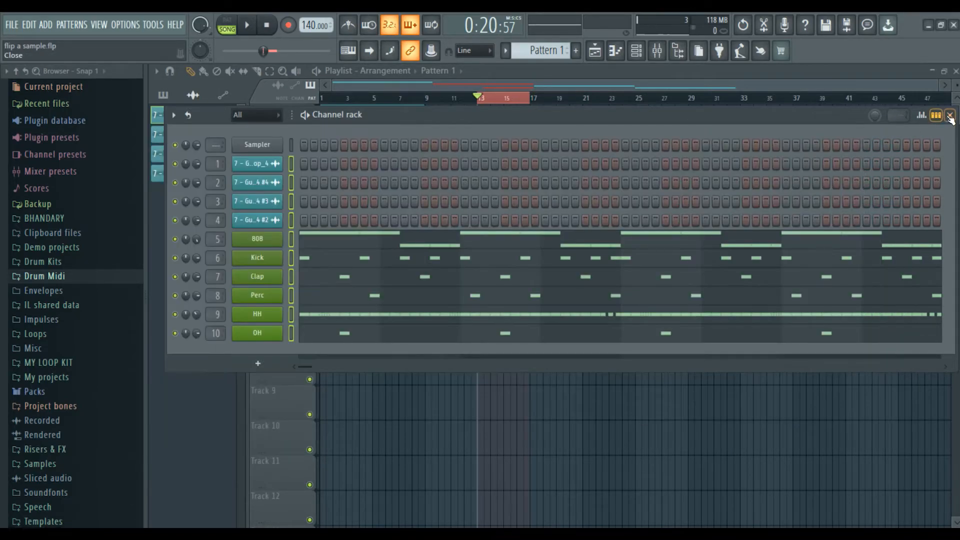
click(950, 115)
drag(513, 229, 362, 271)
Place Pattern 1 on Track 5 at bar 1, move the Track 2–4 guitar loops to bar 1, and play.
ctrl+click(593, 253)
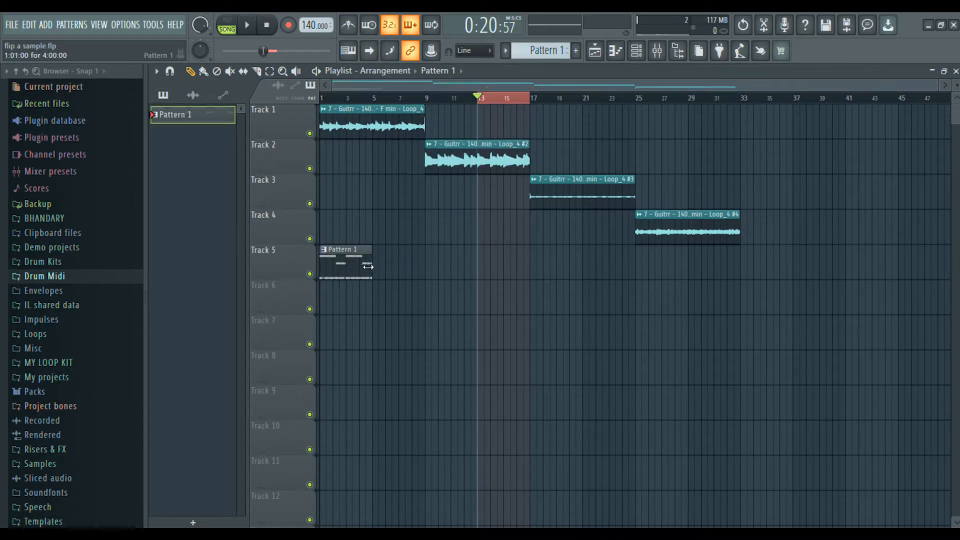
drag(481, 153, 376, 153)
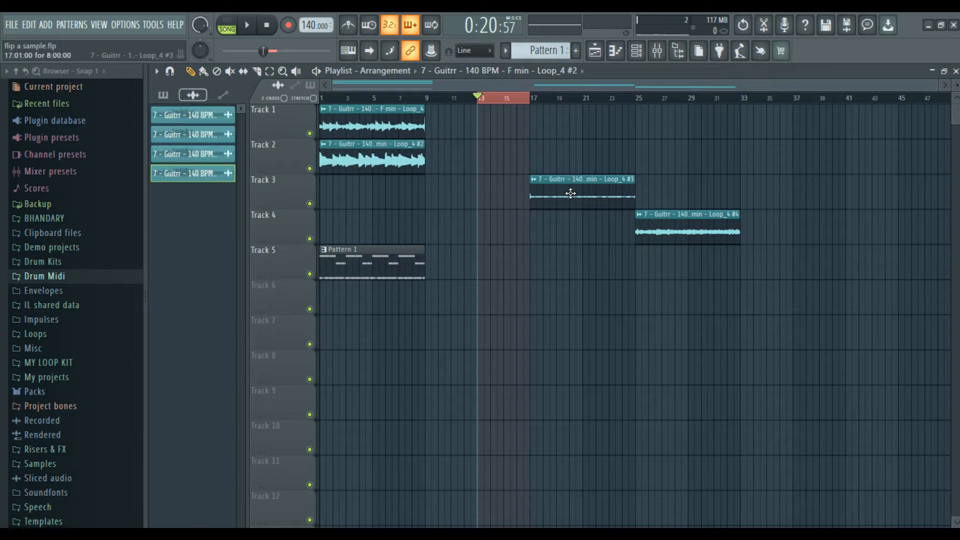
drag(570, 191, 360, 190)
drag(650, 223, 335, 223)
drag(323, 98, 423, 109)
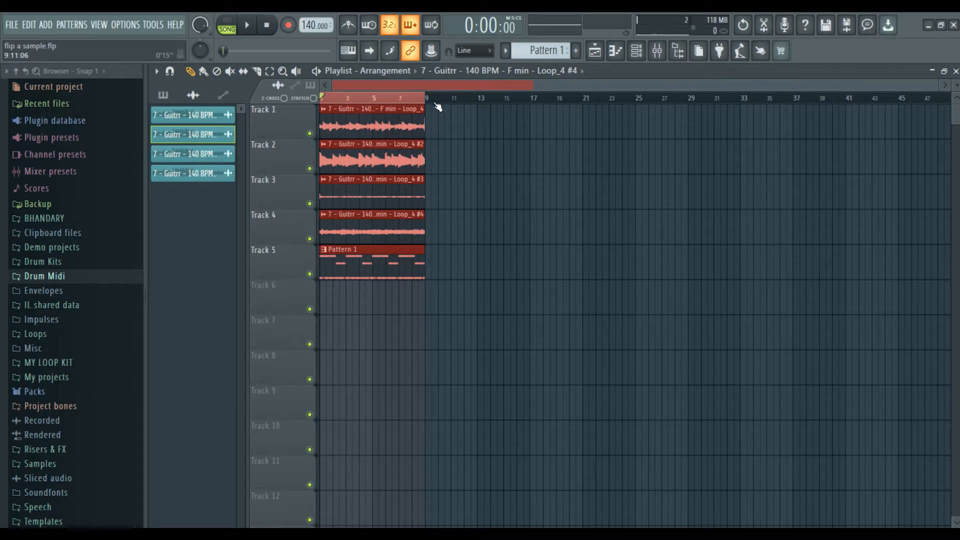
key(space)
key(F9)
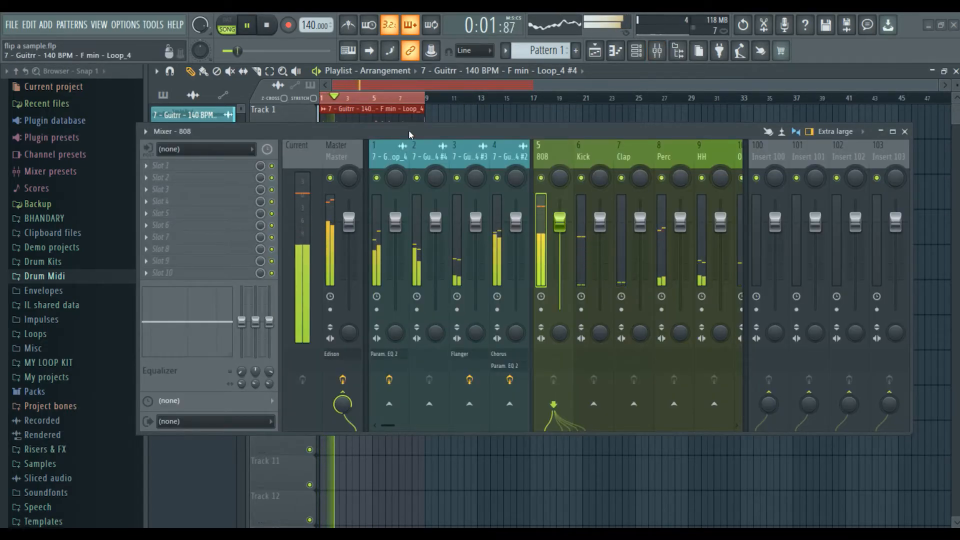
Replace the Master's Edison effect with Fruity Limiter.
drag(409, 130, 477, 119)
click(404, 138)
key(space)
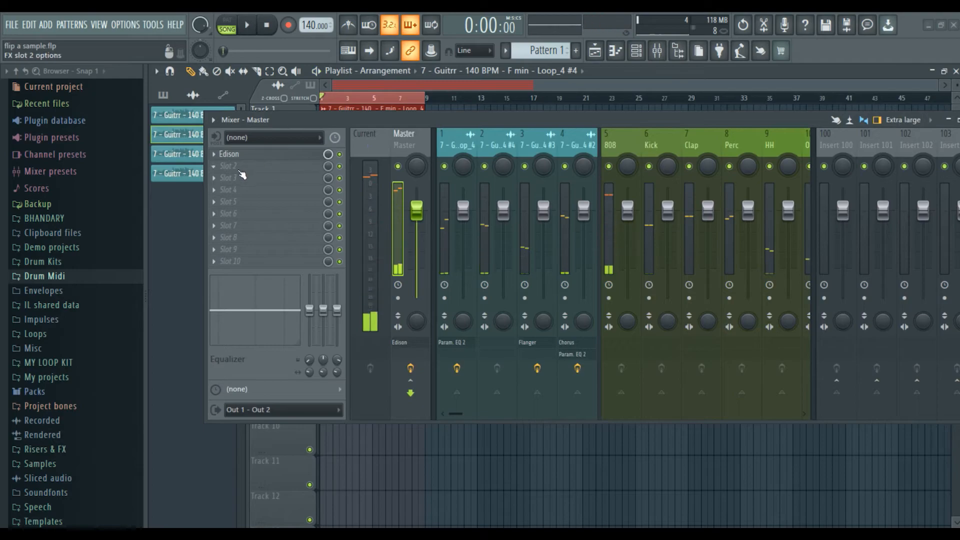
click(239, 169)
click(220, 158)
click(215, 155)
mouse_move(271, 166)
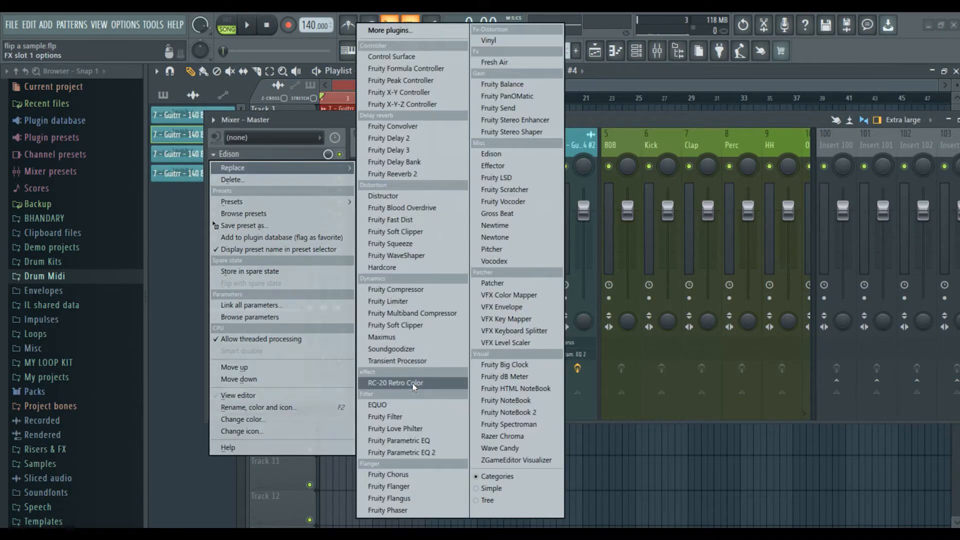
click(436, 302)
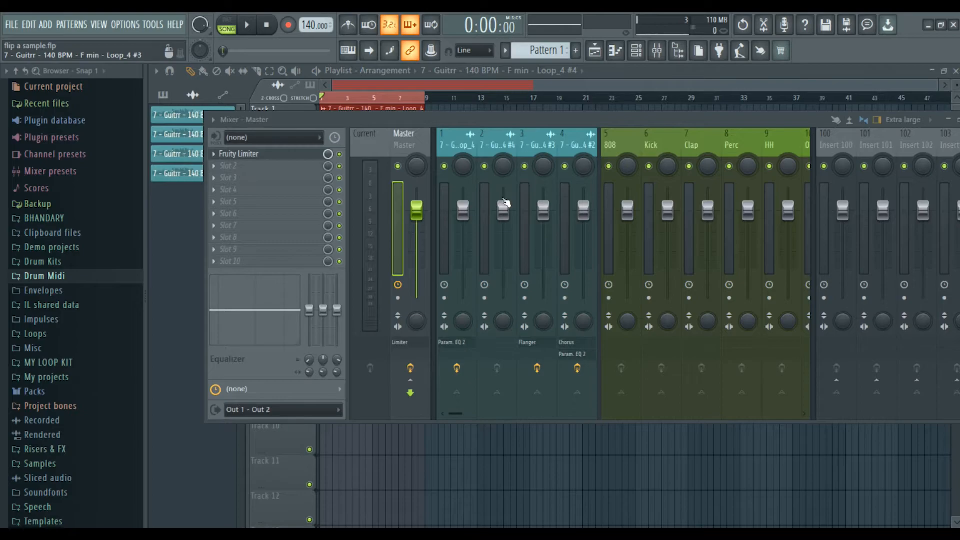
Turn the Fruity Limiter ceiling down to -1.1 dB and play the song through it.
click(467, 239)
click(418, 145)
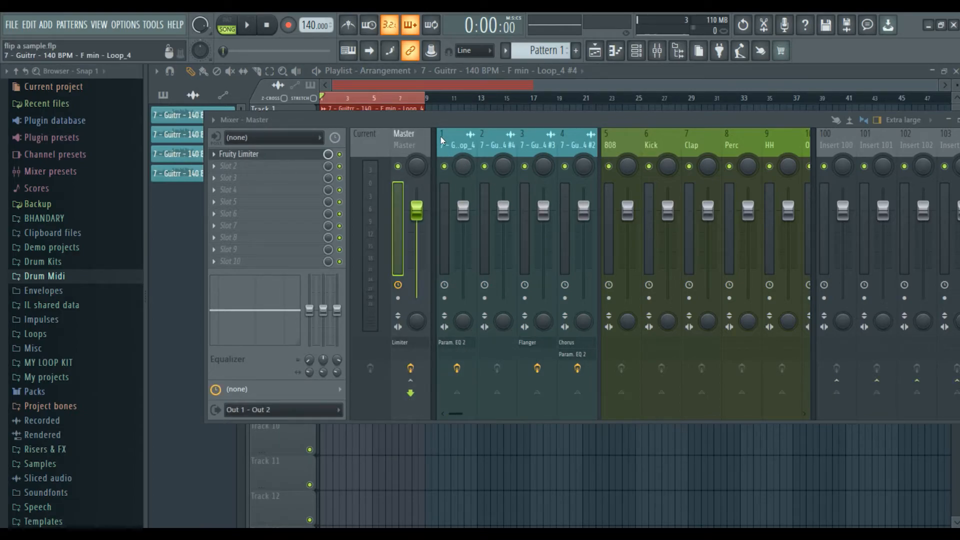
click(214, 121)
click(253, 164)
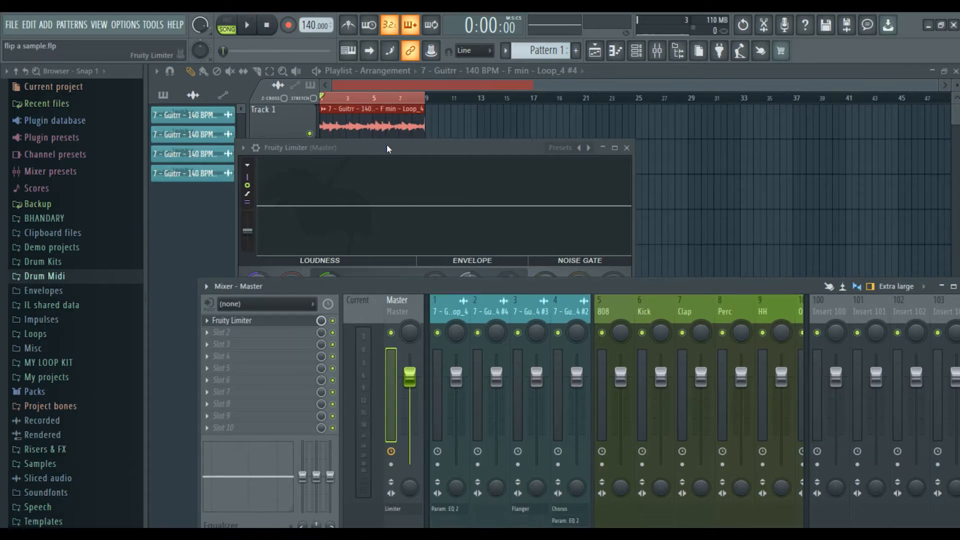
click(387, 146)
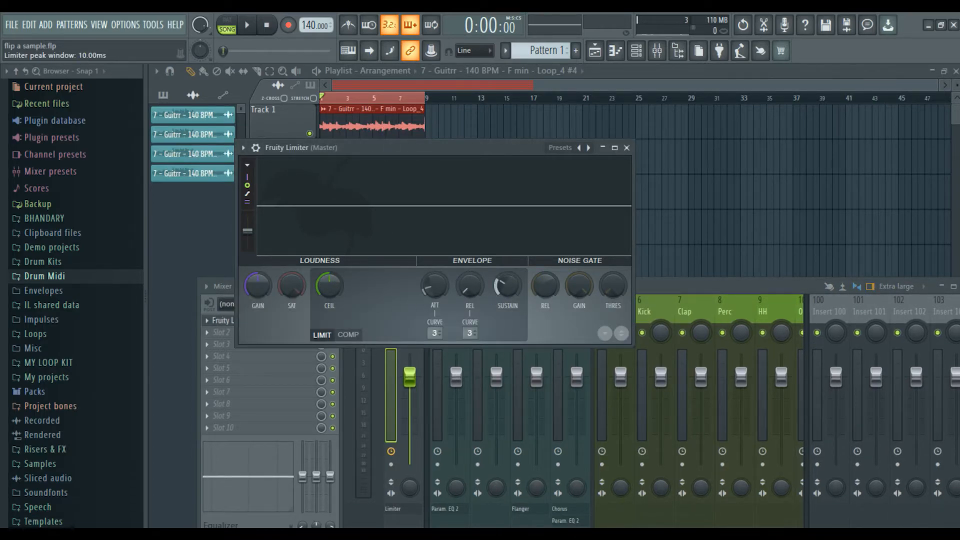
drag(329, 285, 329, 295)
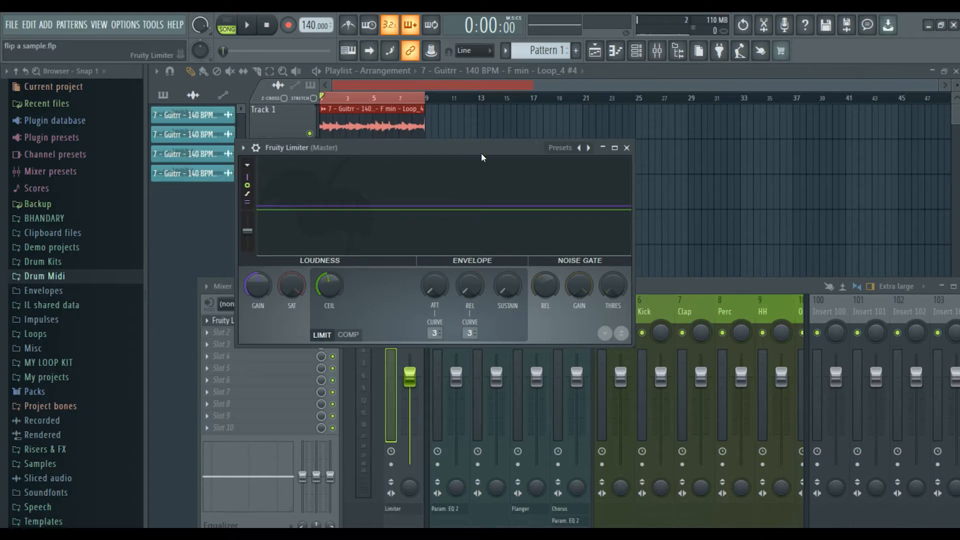
drag(480, 154, 531, 102)
key(space)
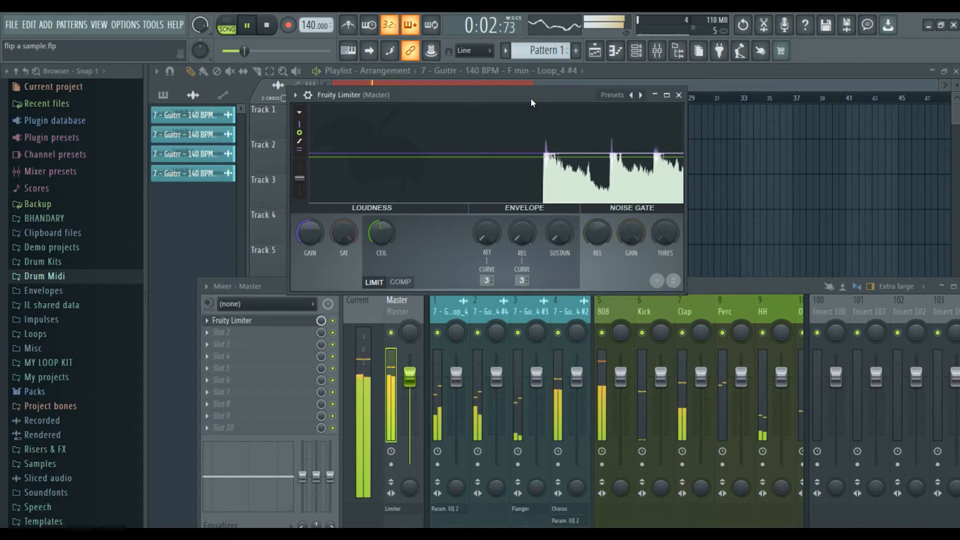
Close Fruity Limiter and open the 808 channel's sample settings from the channel rack.
click(679, 95)
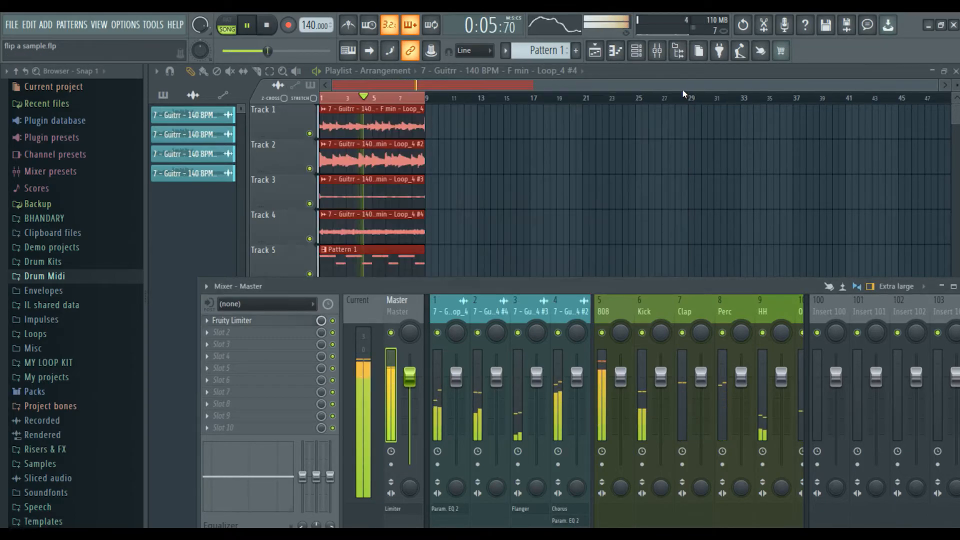
click(607, 305)
key(F6)
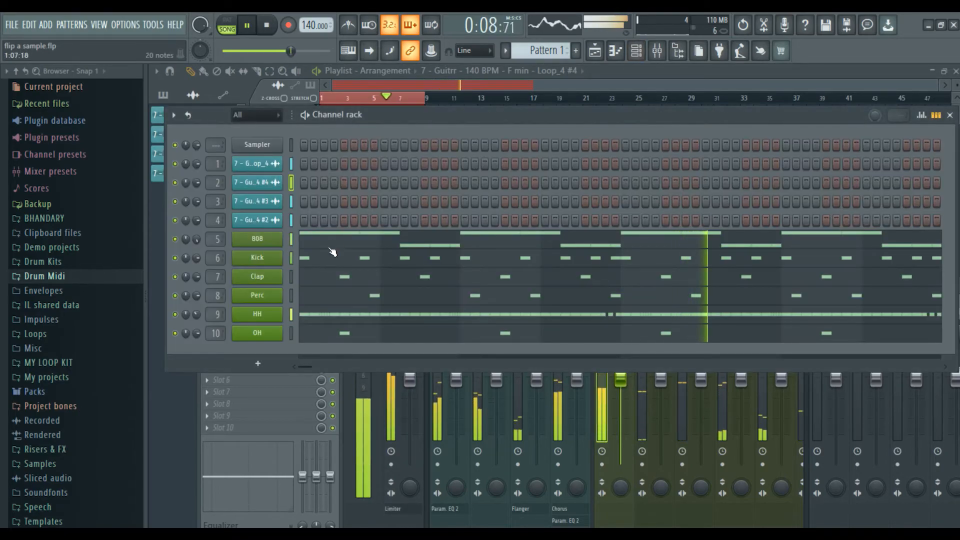
click(257, 239)
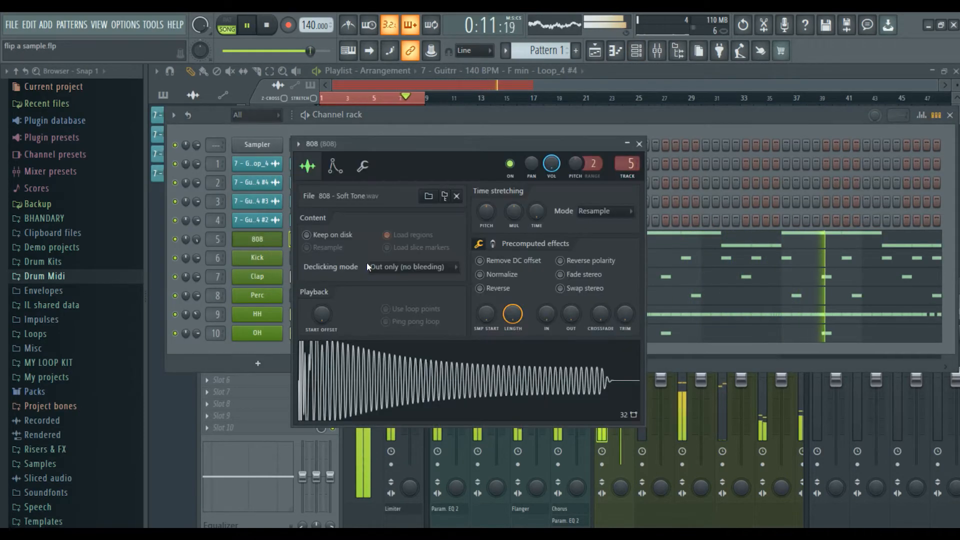
Raise the 808's precomputed BOOST slightly, enable CLIP, and close the channel settings.
click(493, 244)
drag(487, 265, 486, 262)
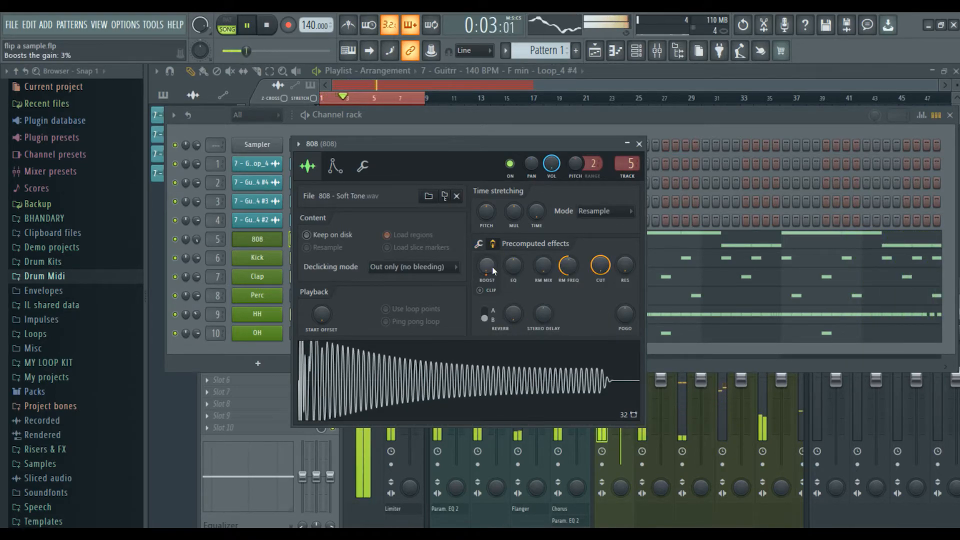
drag(487, 262, 493, 269)
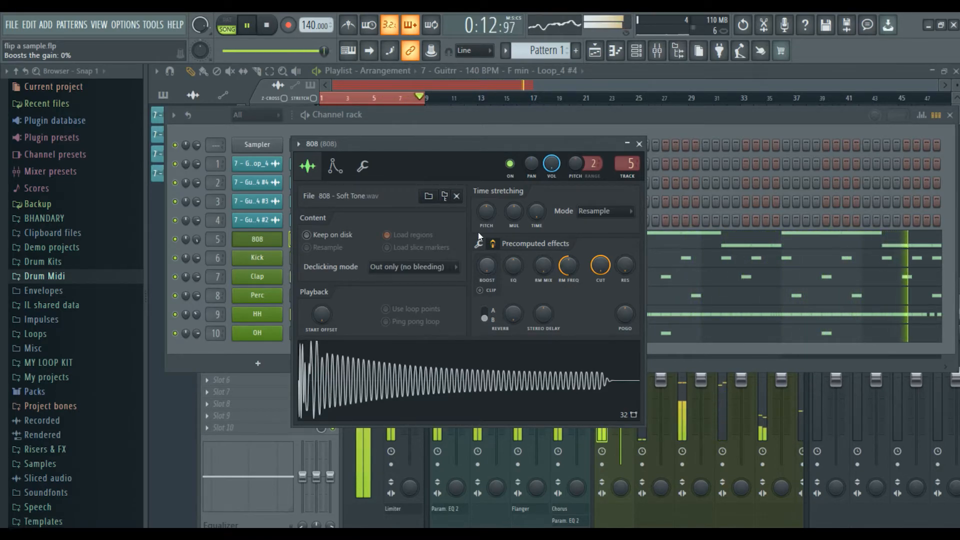
click(363, 166)
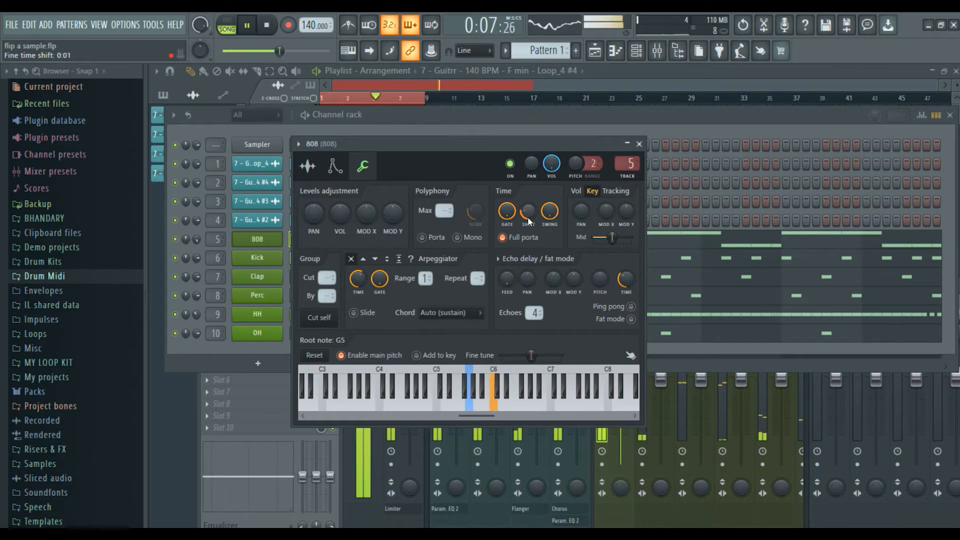
click(307, 166)
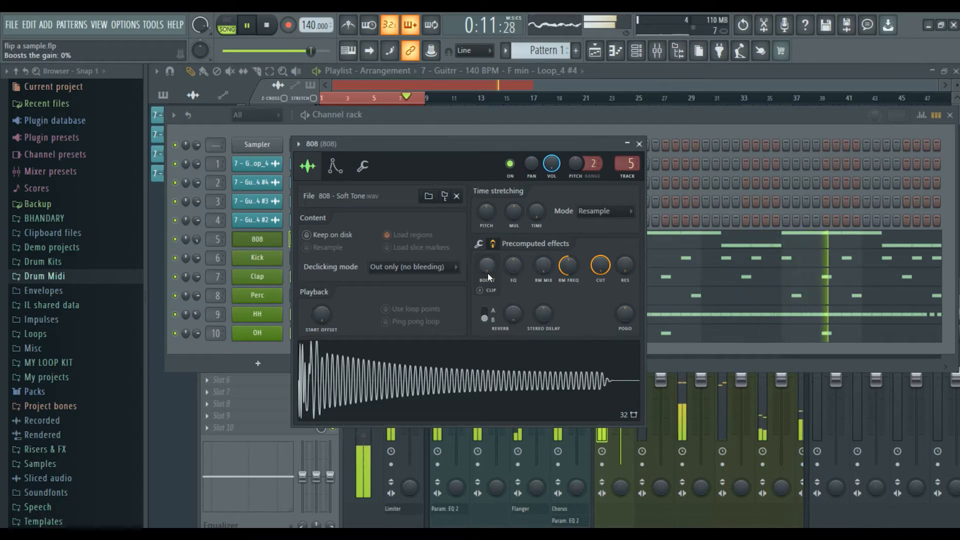
click(488, 289)
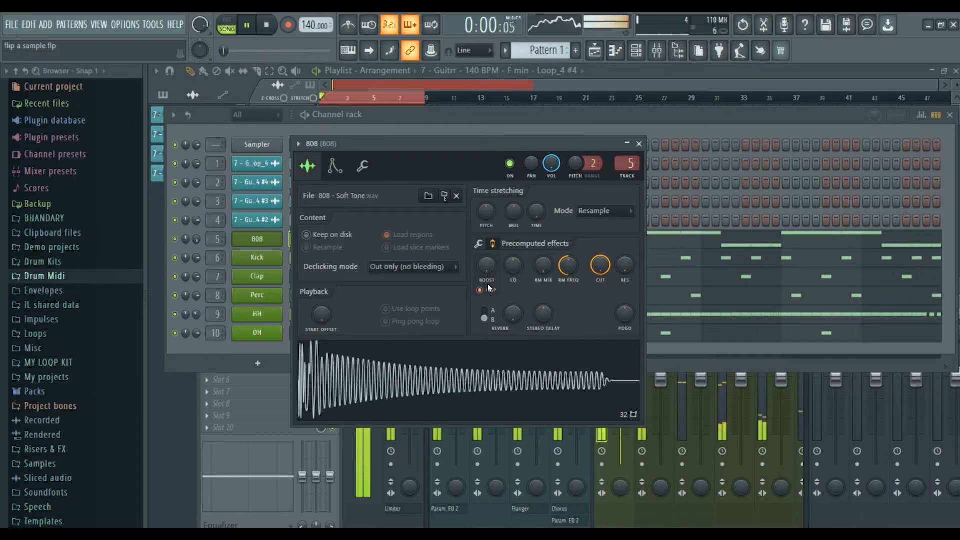
click(639, 144)
drag(641, 114, 535, 124)
Lower the HH channel's time SHIFT in its miscellaneous settings.
click(845, 124)
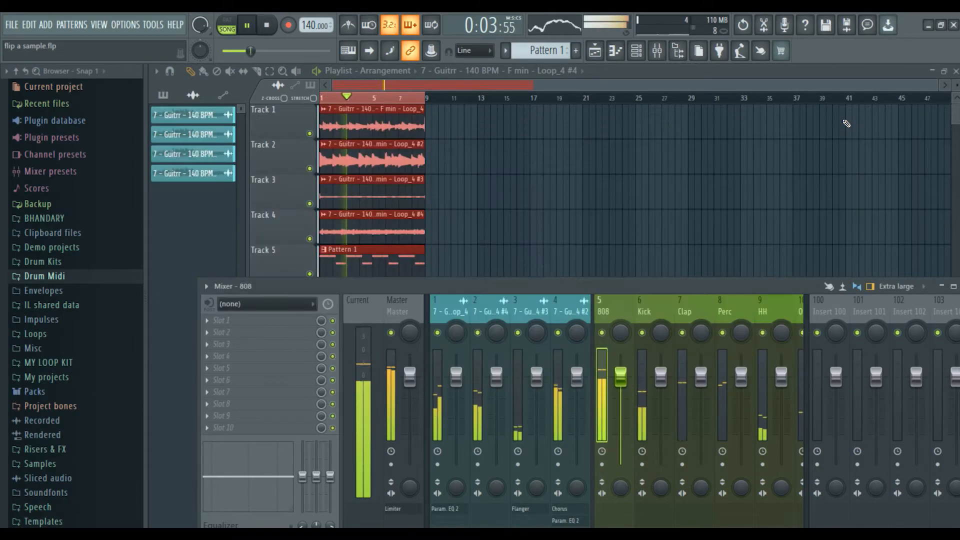
key(space)
drag(691, 281, 688, 173)
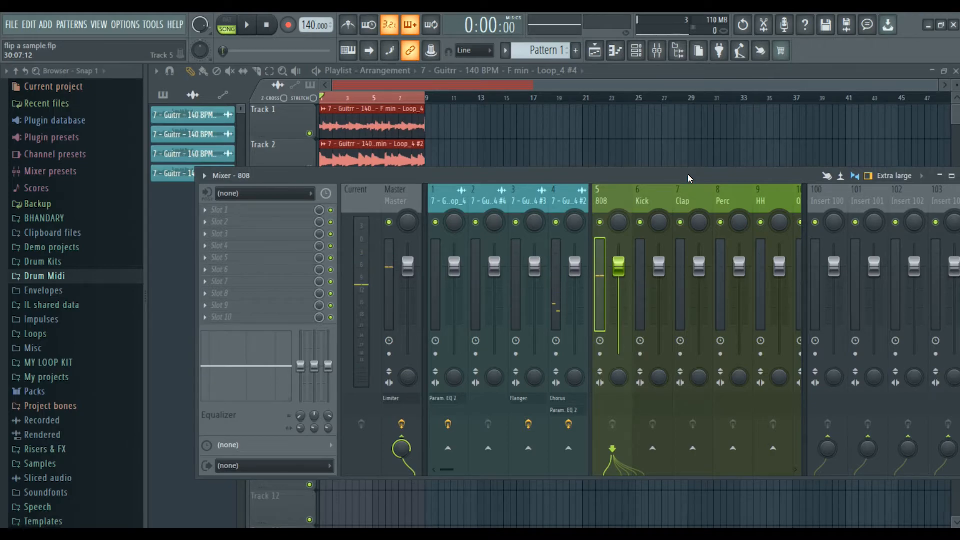
key(F6)
drag(513, 128, 715, 101)
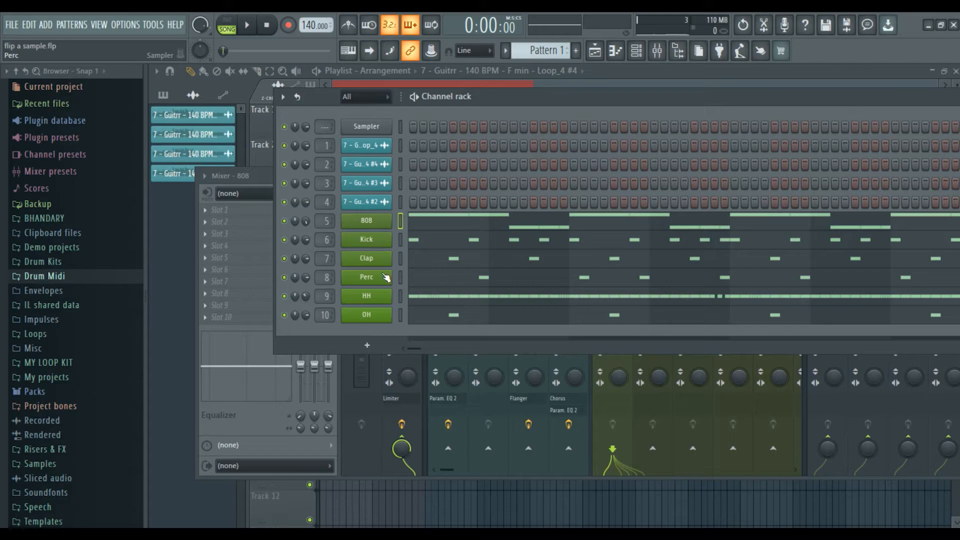
click(382, 297)
click(306, 233)
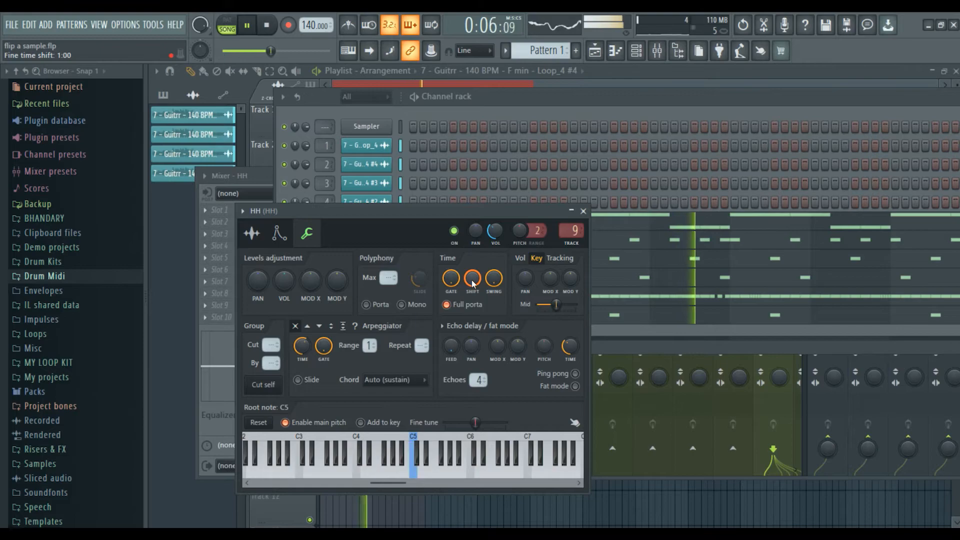
drag(472, 284, 472, 328)
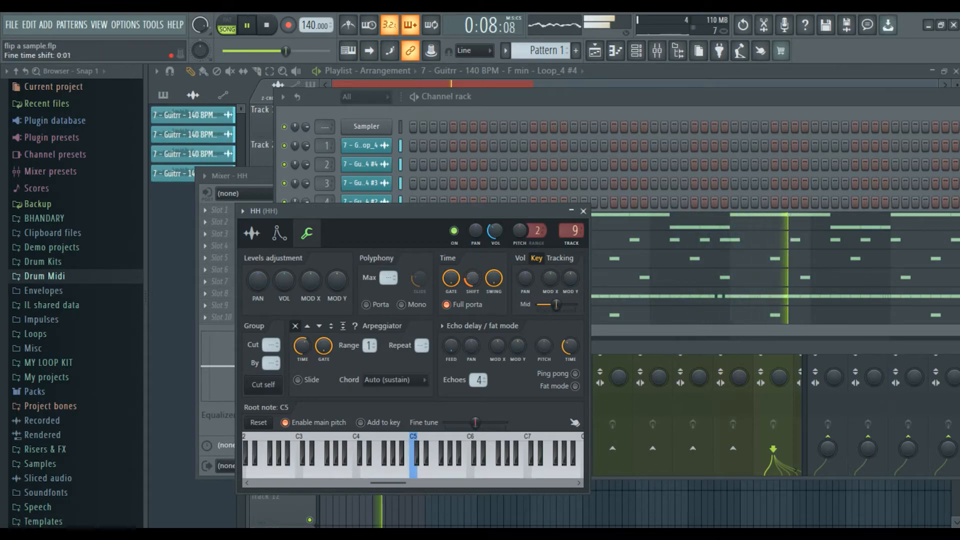
click(583, 211)
Raise the Kick channel's VOL in its miscellaneous settings, then return to the mixer.
drag(605, 98, 330, 108)
click(785, 109)
drag(627, 178, 601, 85)
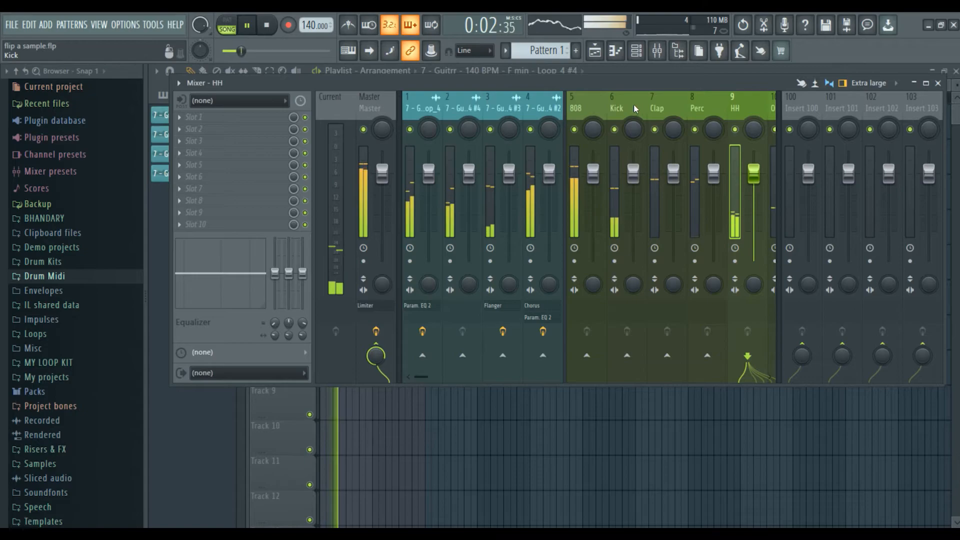
click(632, 104)
key(F6)
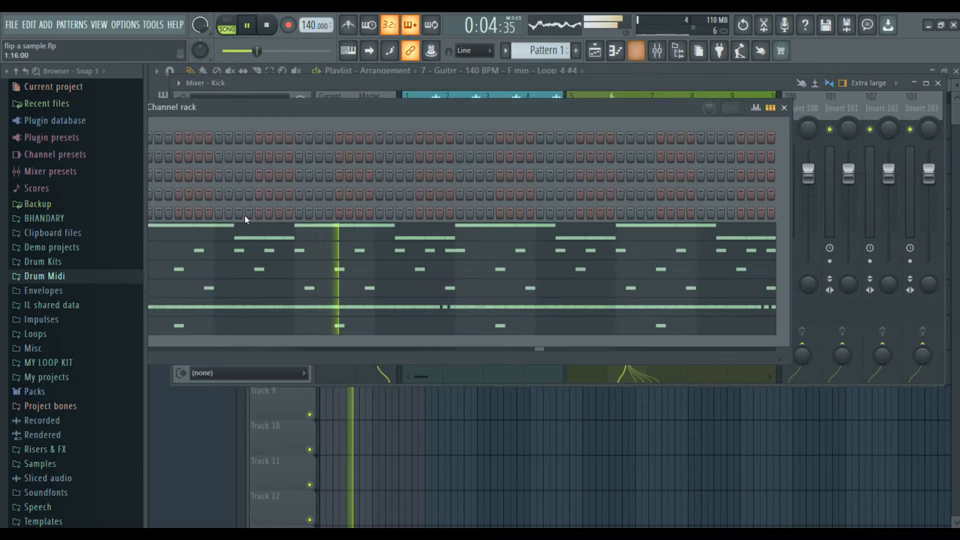
drag(292, 106, 454, 108)
click(272, 252)
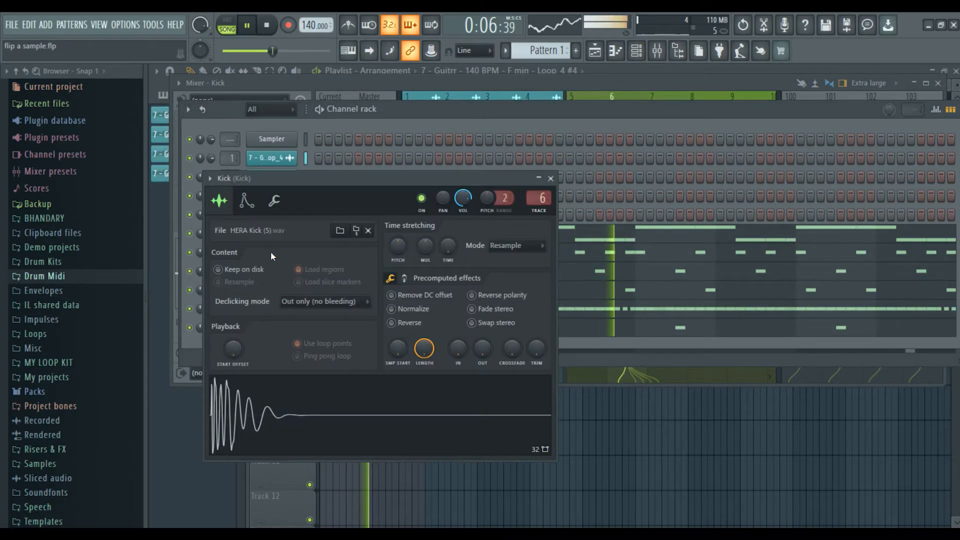
click(257, 202)
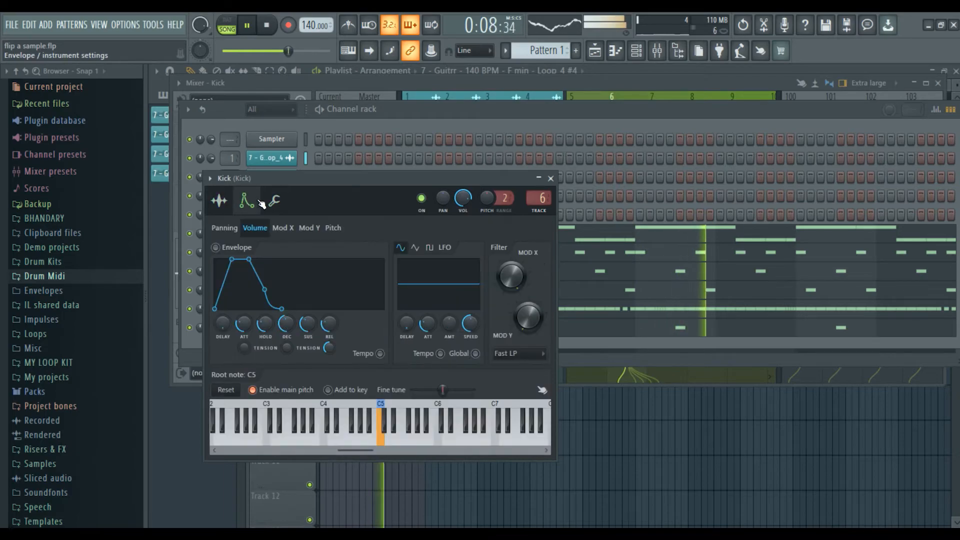
click(274, 201)
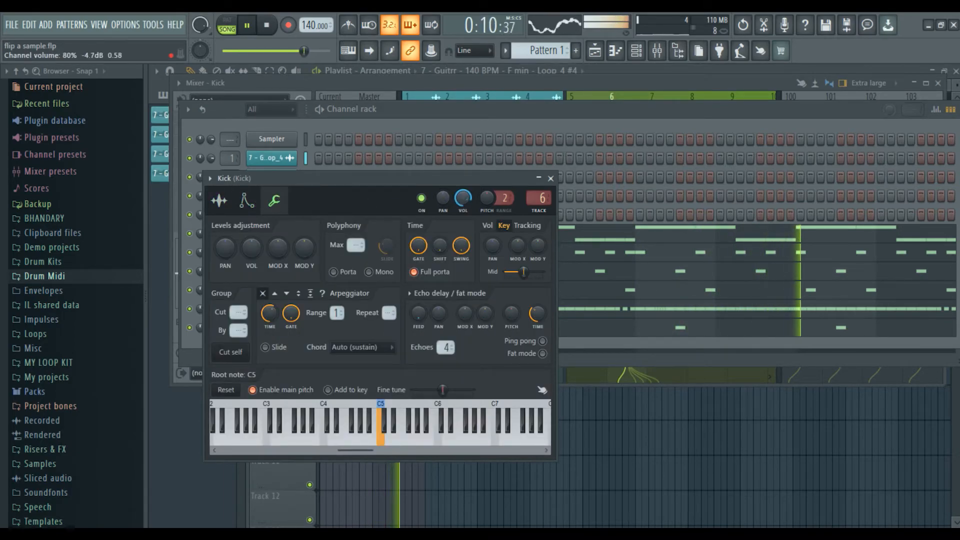
drag(462, 200, 462, 188)
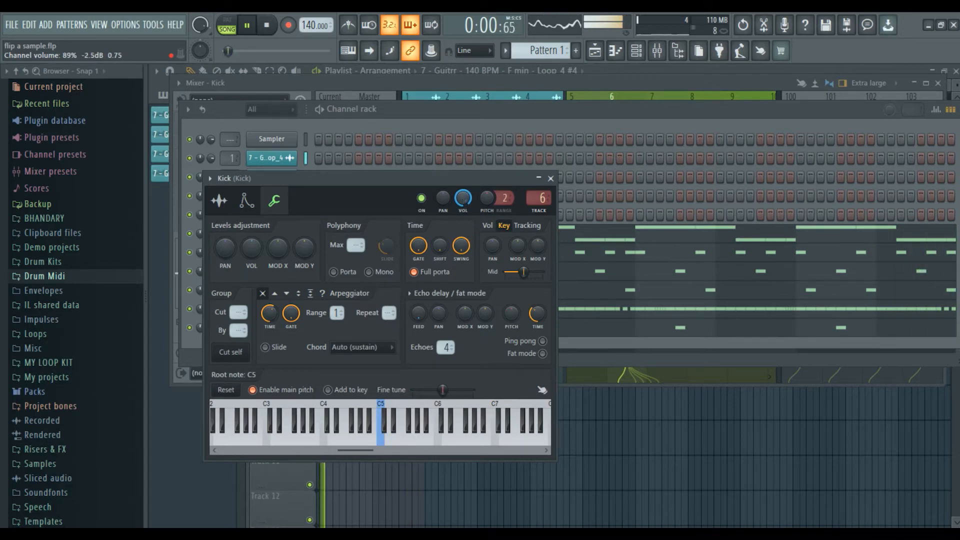
click(550, 178)
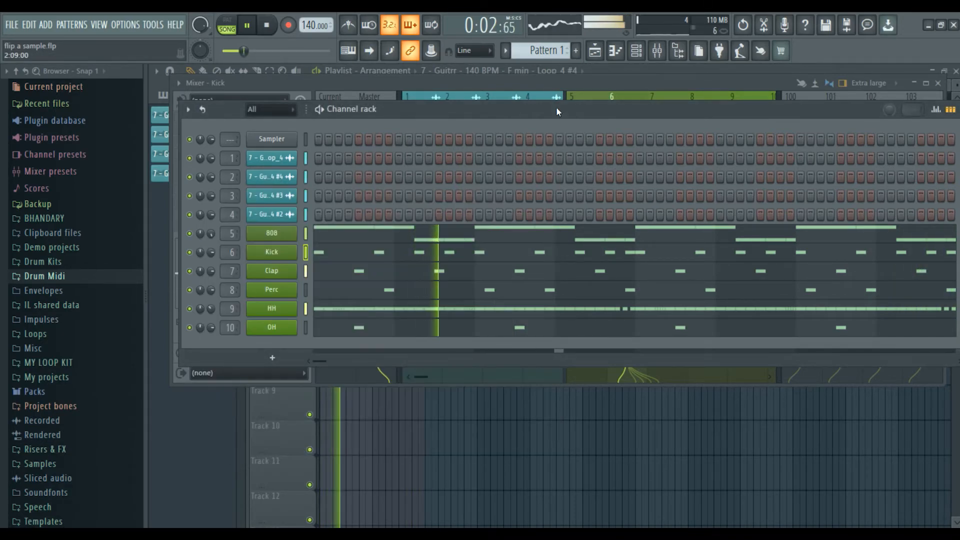
click(636, 51)
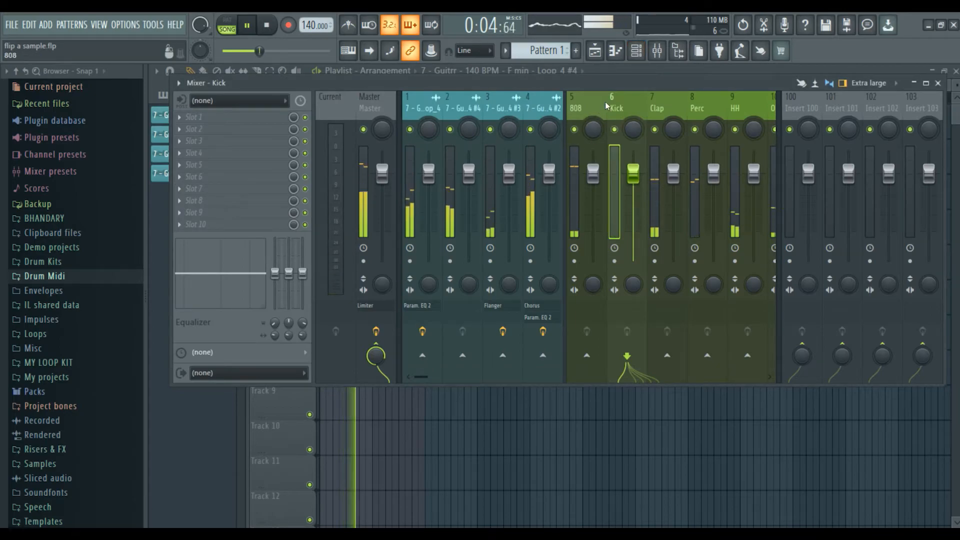
Pull the 808 fader down slightly and load Fruity Blood Overdrive into its slot 1.
click(584, 106)
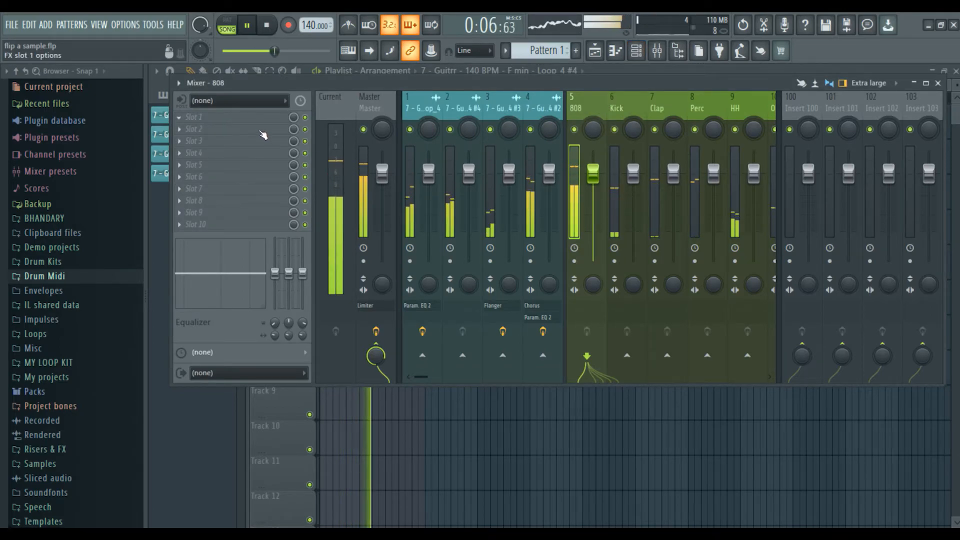
drag(596, 178, 597, 184)
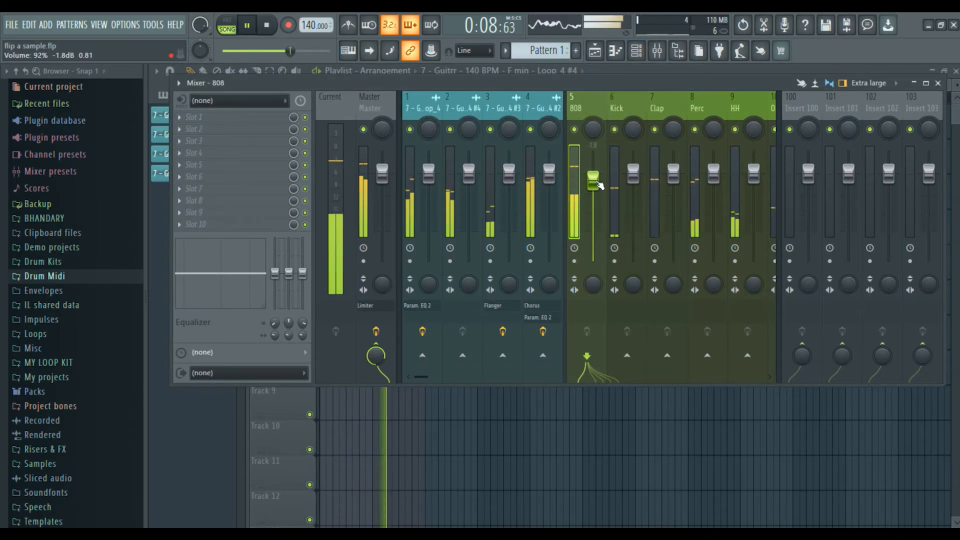
click(195, 117)
mouse_move(200, 130)
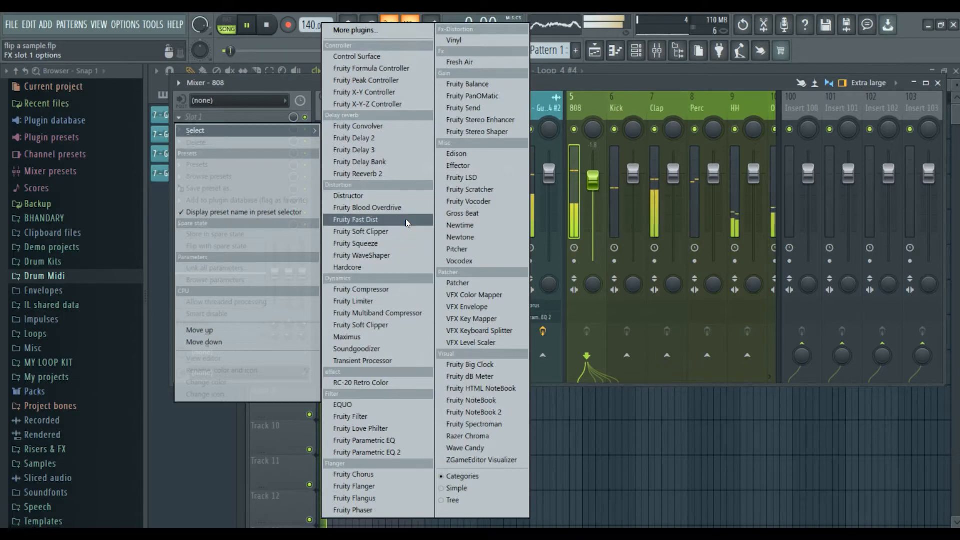
click(390, 208)
Raise the overdrive's Pre Amp and Post Filter and switch on x100.
drag(332, 258, 344, 282)
drag(445, 225, 445, 213)
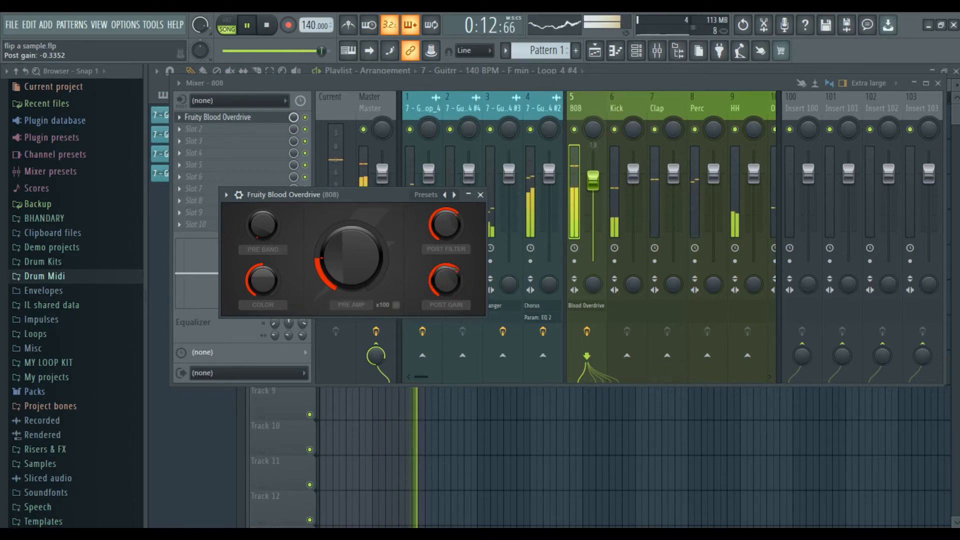
drag(330, 280, 329, 265)
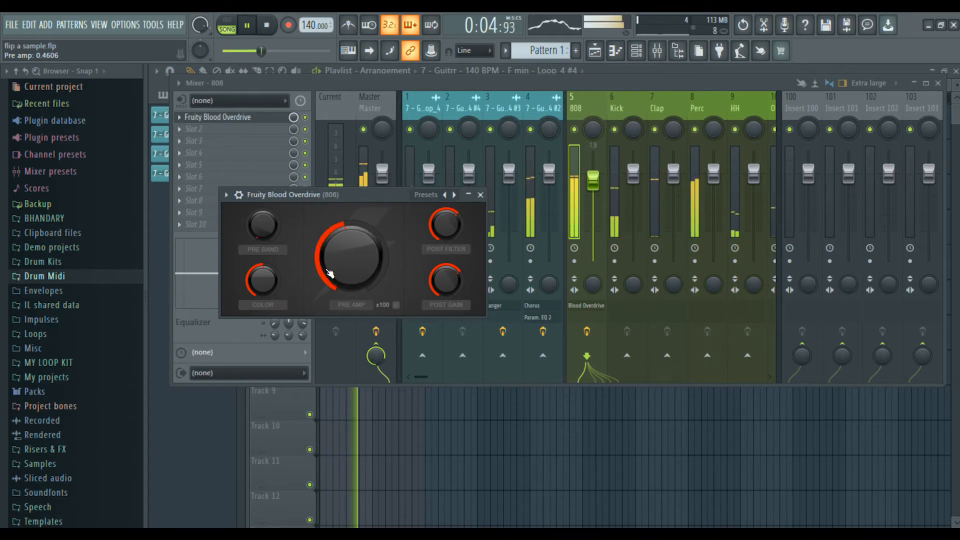
drag(343, 272, 343, 275)
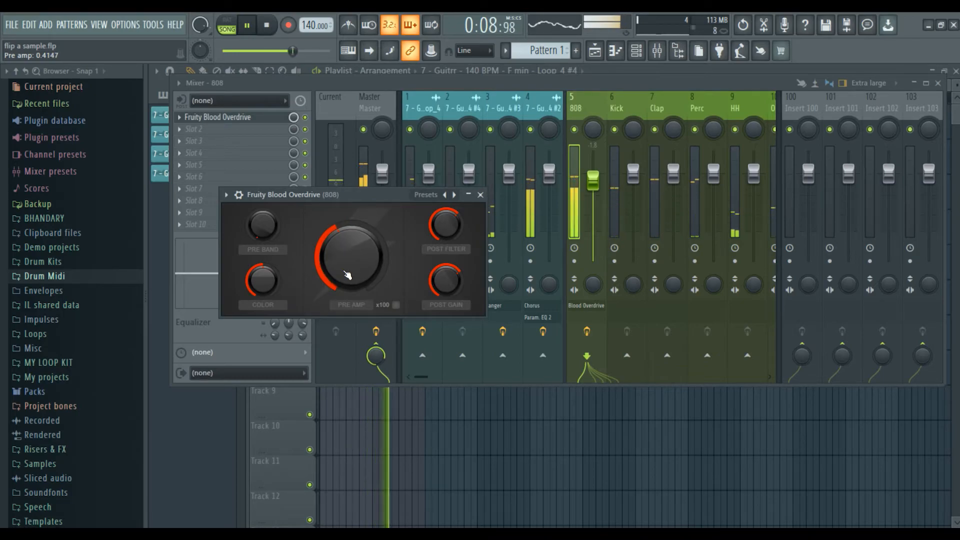
click(396, 305)
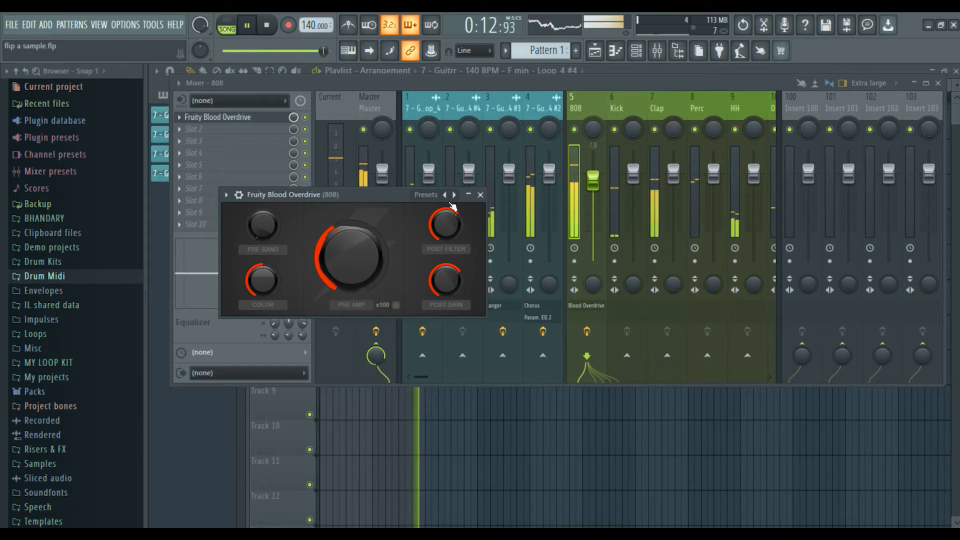
click(480, 194)
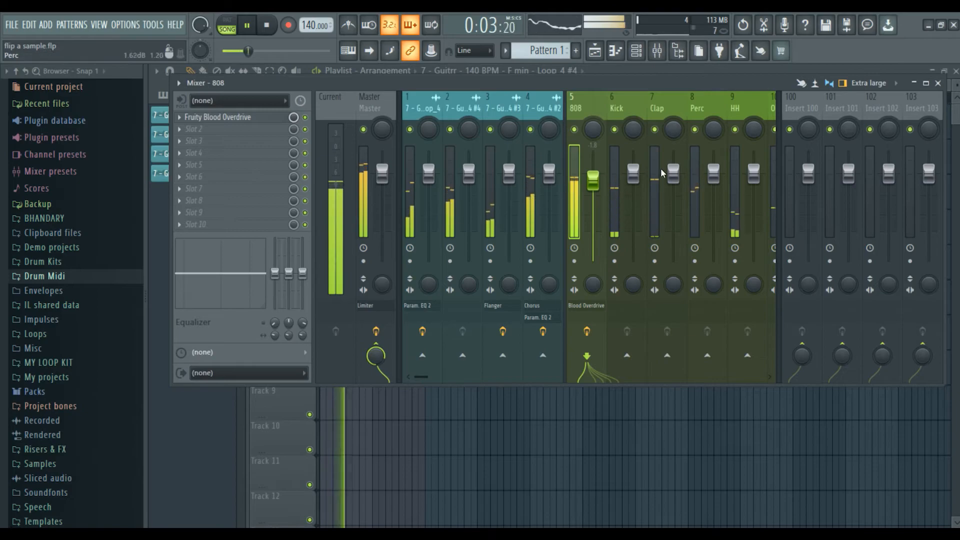
click(680, 170)
key(space)
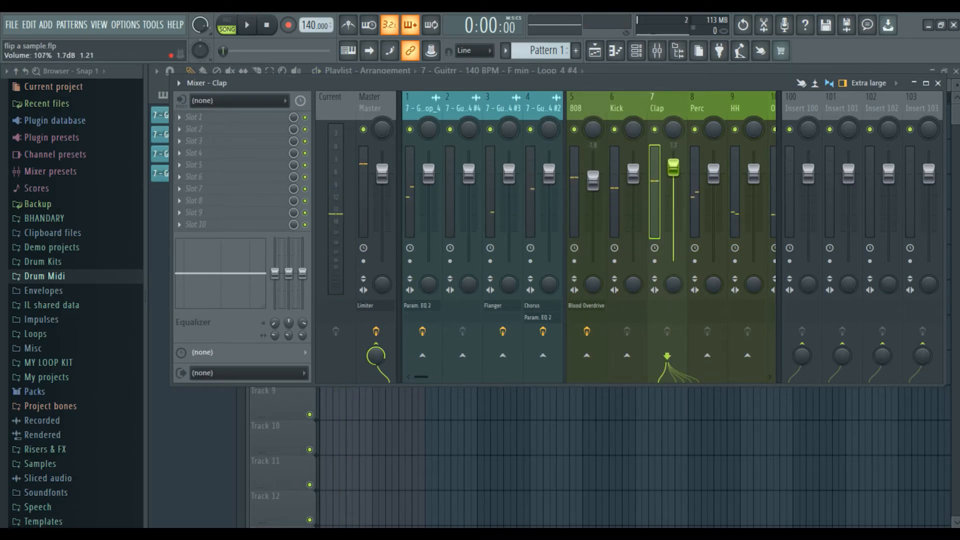
Load Fruity Soft Clipper on the Clap insert and drag its saved preset onto the Perc track.
click(186, 123)
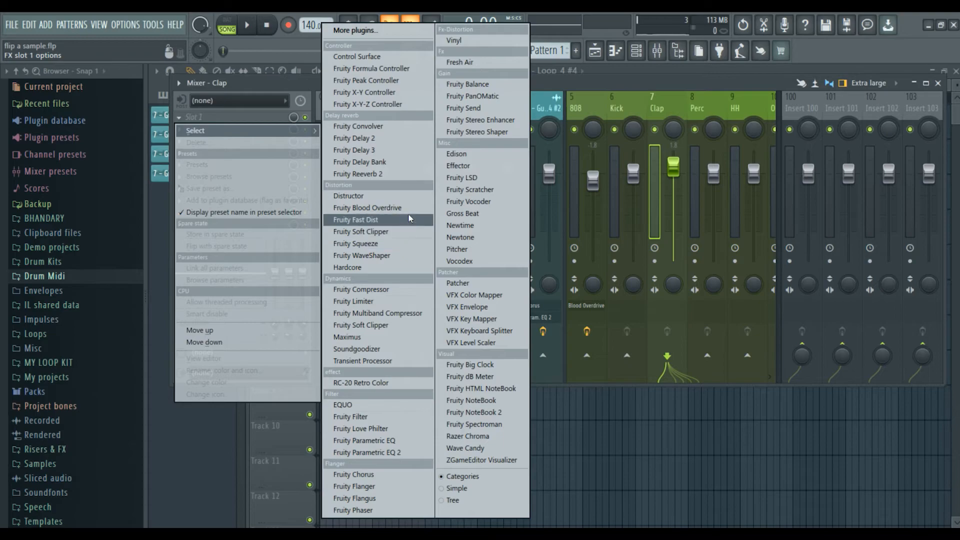
click(405, 232)
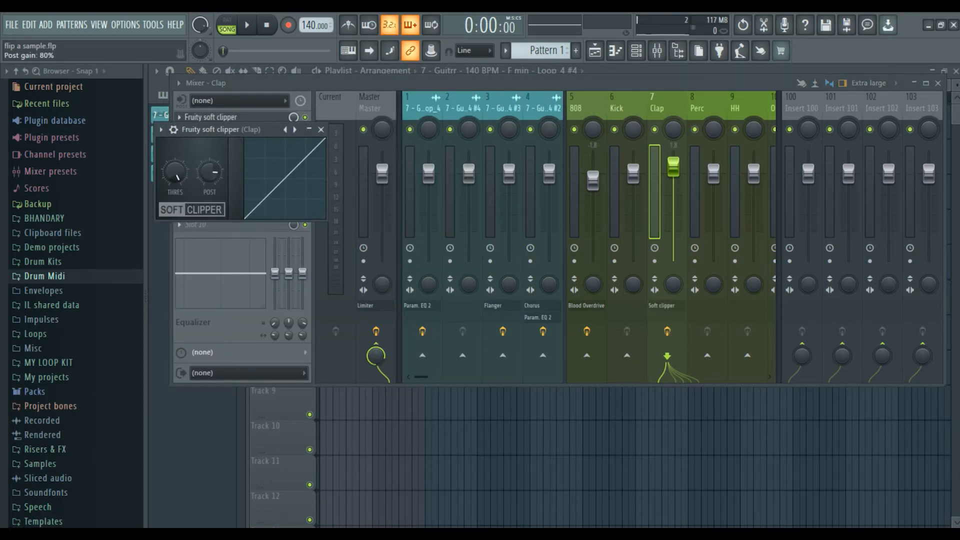
click(322, 131)
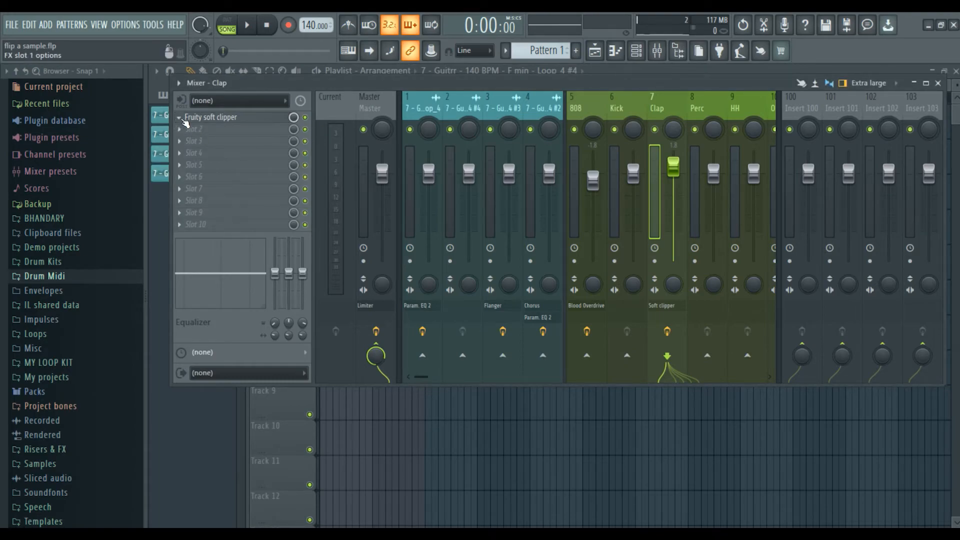
click(181, 121)
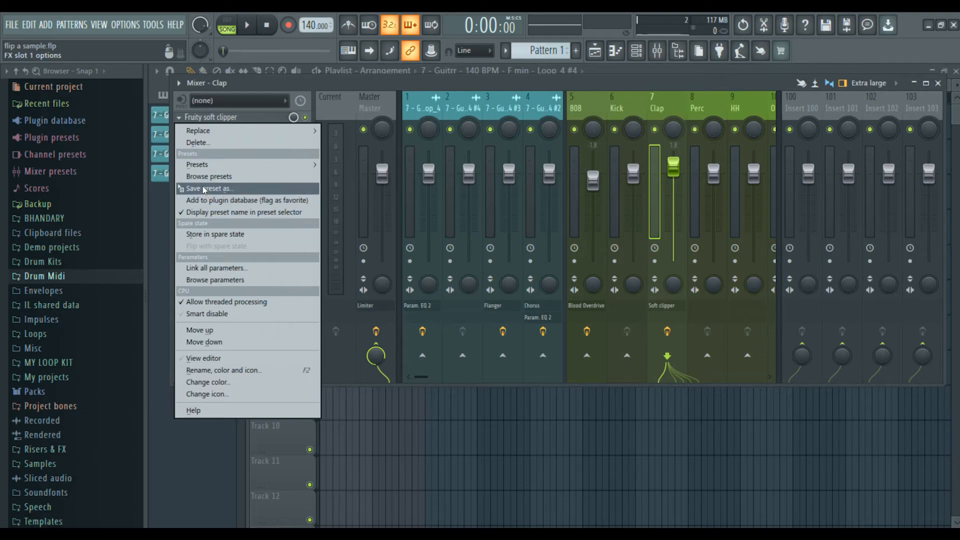
drag(206, 190, 699, 113)
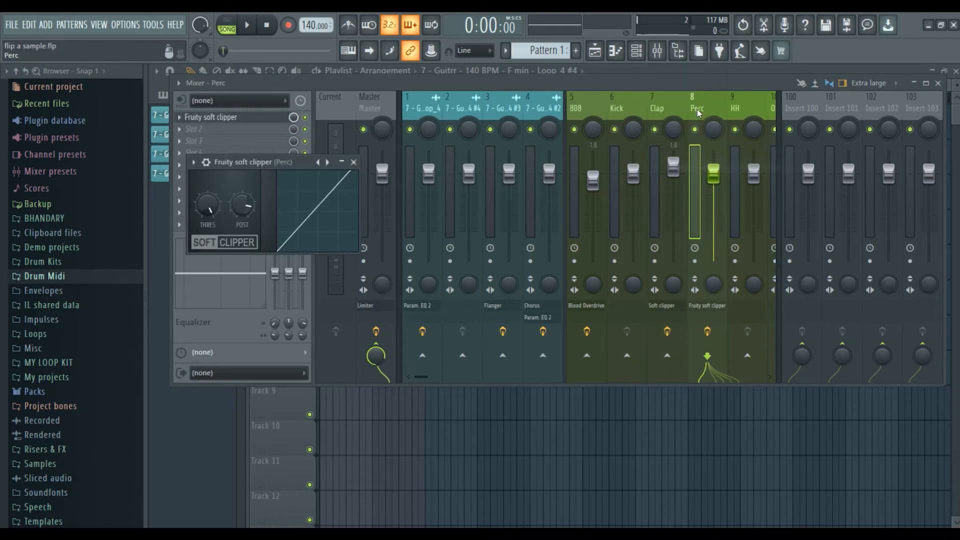
Raise the Perc fader, drop OH to about -6.6 dB, and lift guitar insert 3 to about 2.0 dB.
key(space)
click(354, 162)
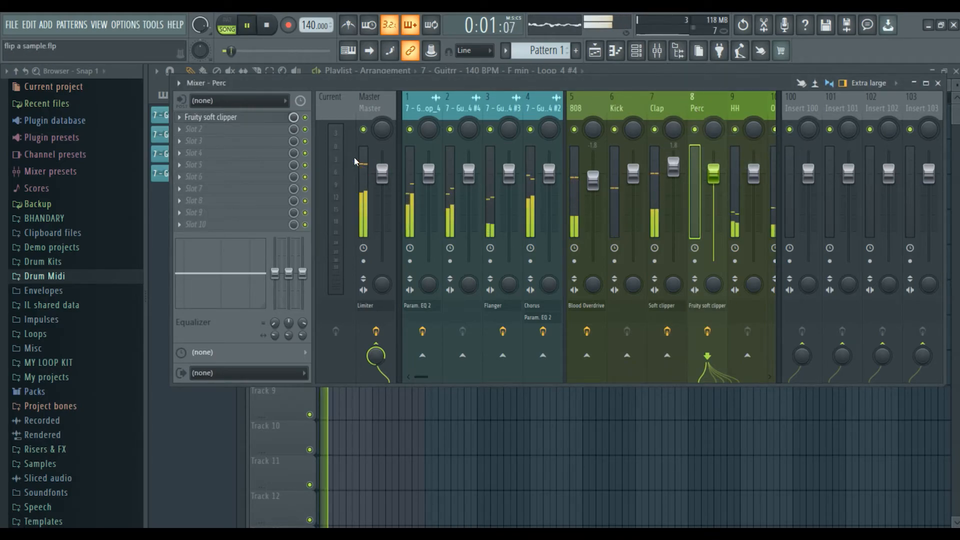
mouse_move(714, 173)
mouse_down()
mouse_move(714, 165)
mouse_move(673, 178)
mouse_move(714, 170)
mouse_move(713, 156)
mouse_move(714, 168)
mouse_up()
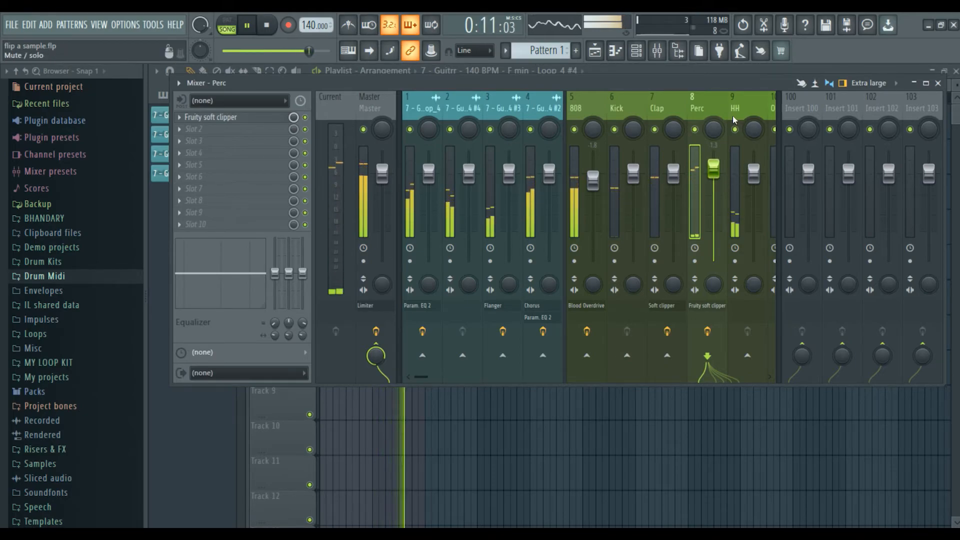
click(781, 158)
drag(794, 174, 794, 196)
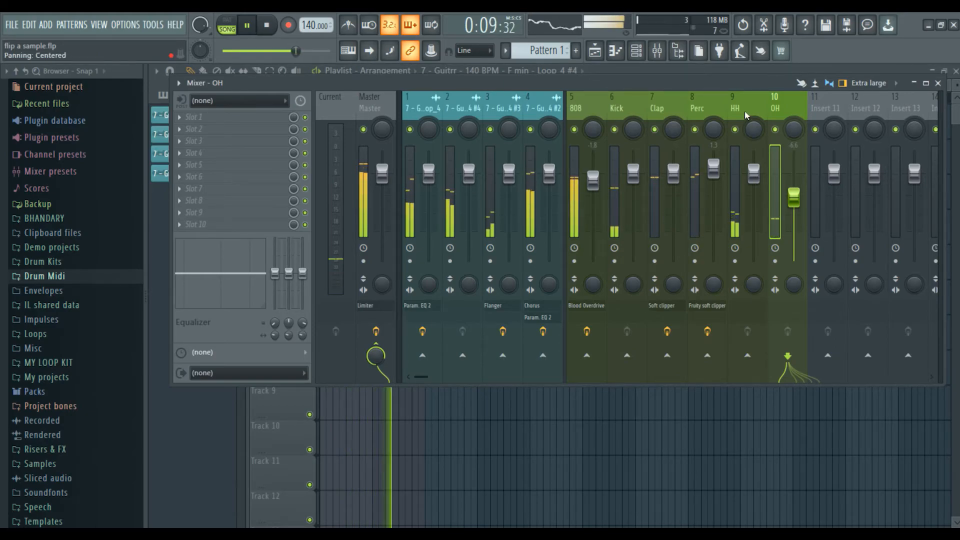
drag(740, 83, 735, 127)
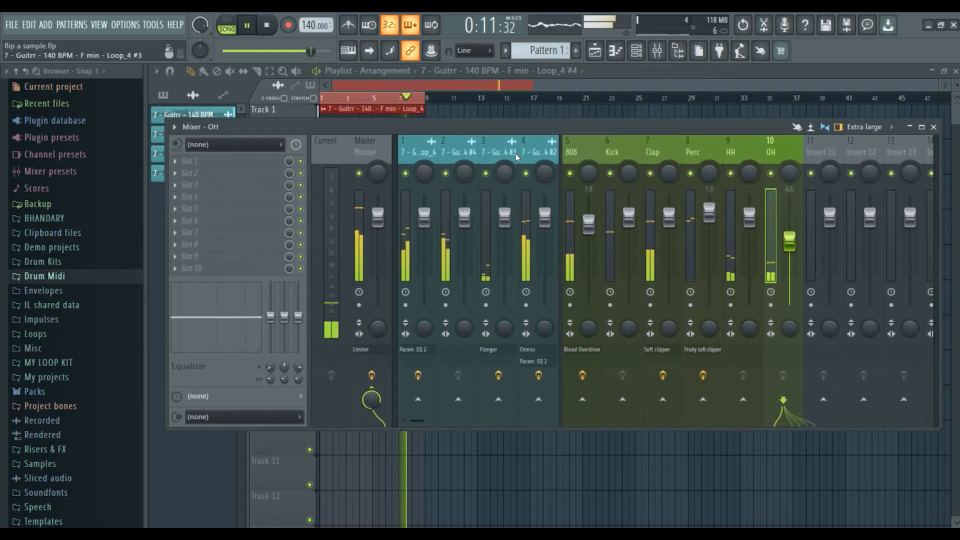
drag(504, 215, 505, 210)
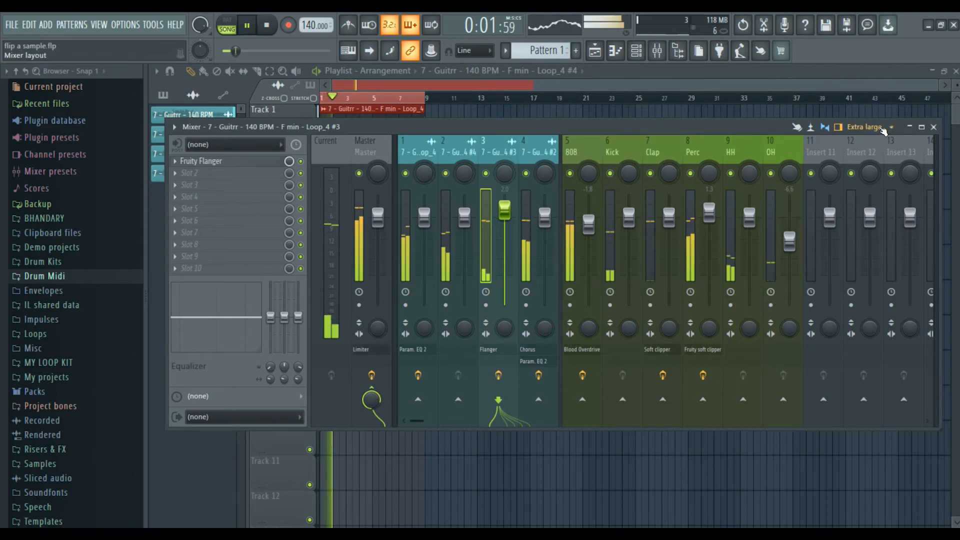
key(space)
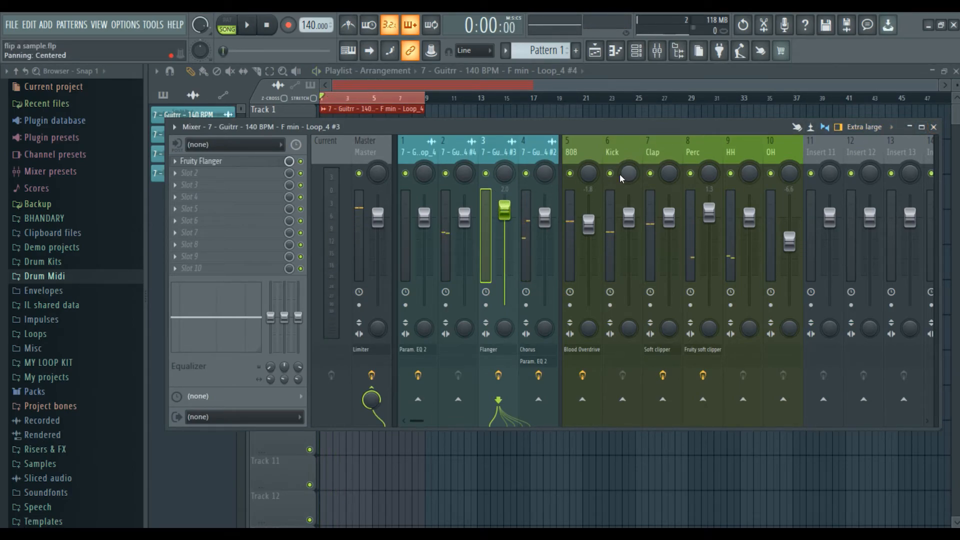
Load Fruity Multiband Compressor into Master's slot 2 with the Mastering 2.4dB preset.
click(377, 154)
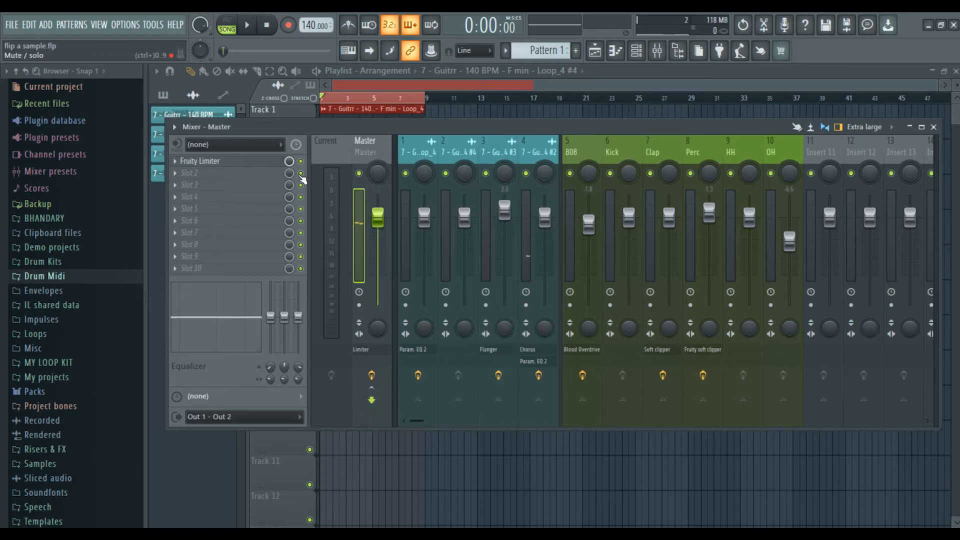
click(189, 177)
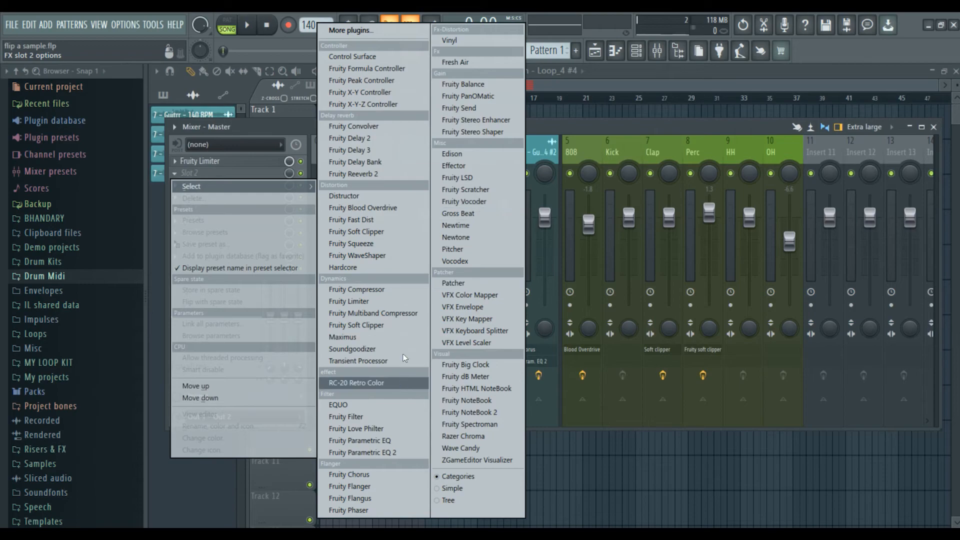
click(402, 311)
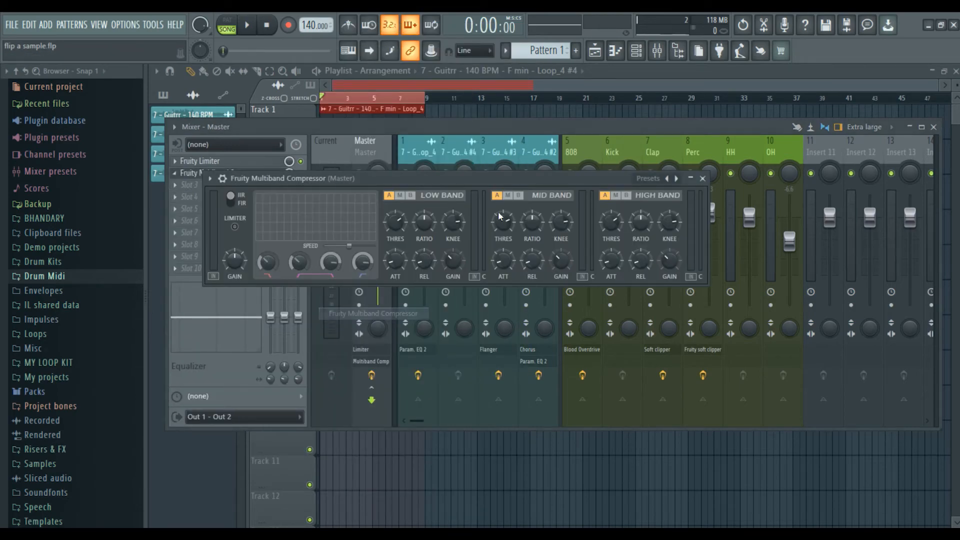
right_click(679, 179)
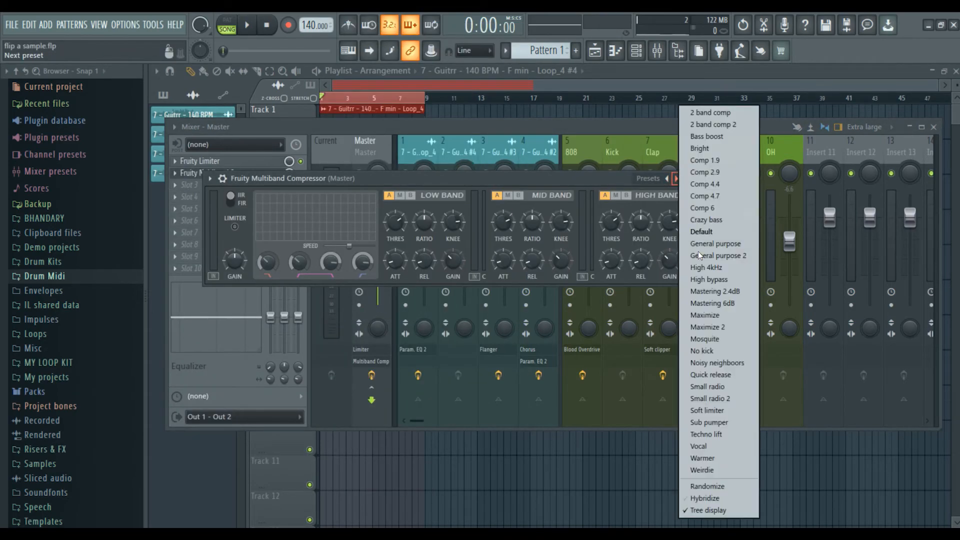
right_click(675, 183)
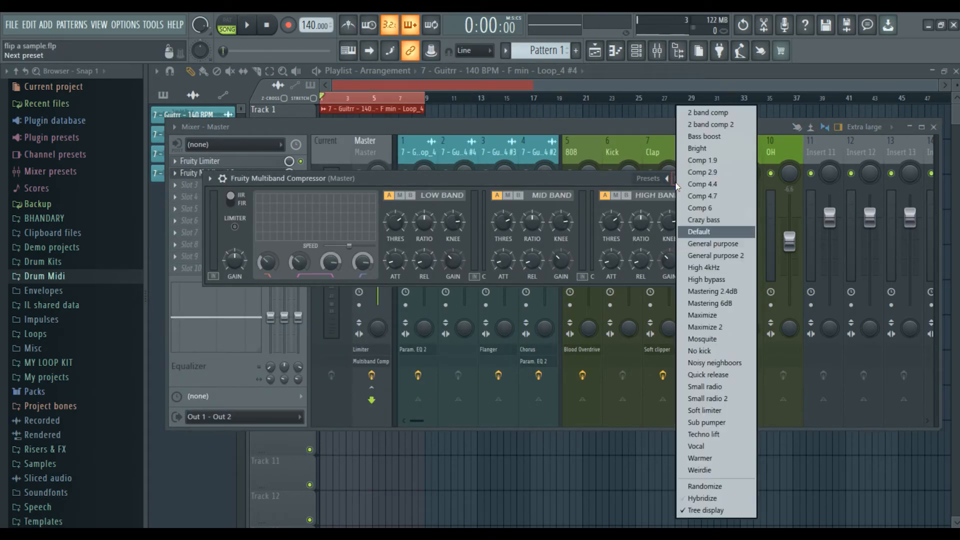
click(723, 292)
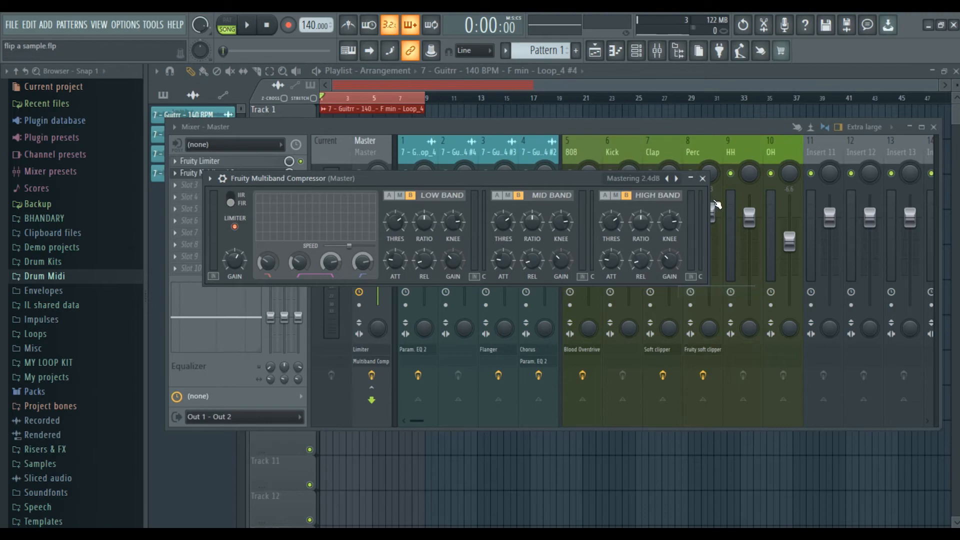
key(space)
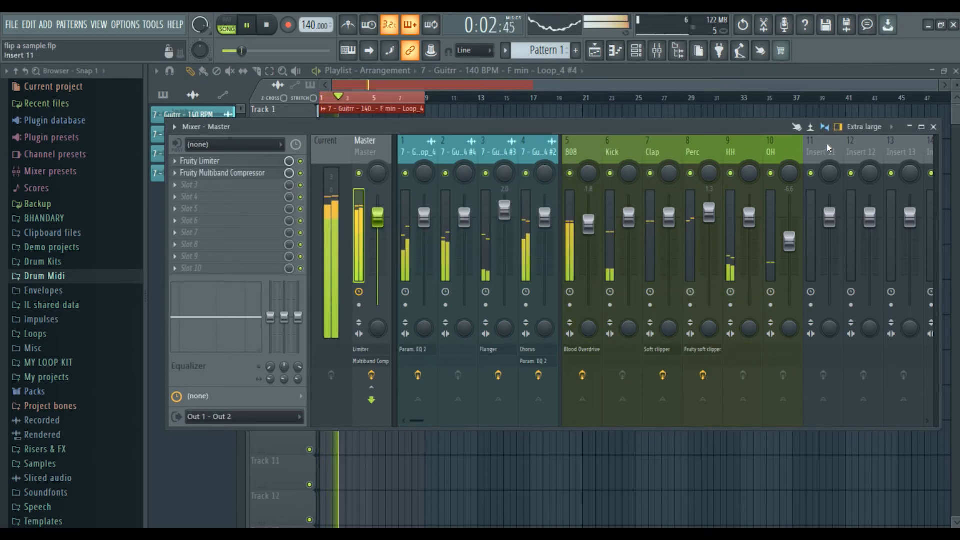
Split the Track 5 drum pattern by channel into separate drum patterns.
click(933, 127)
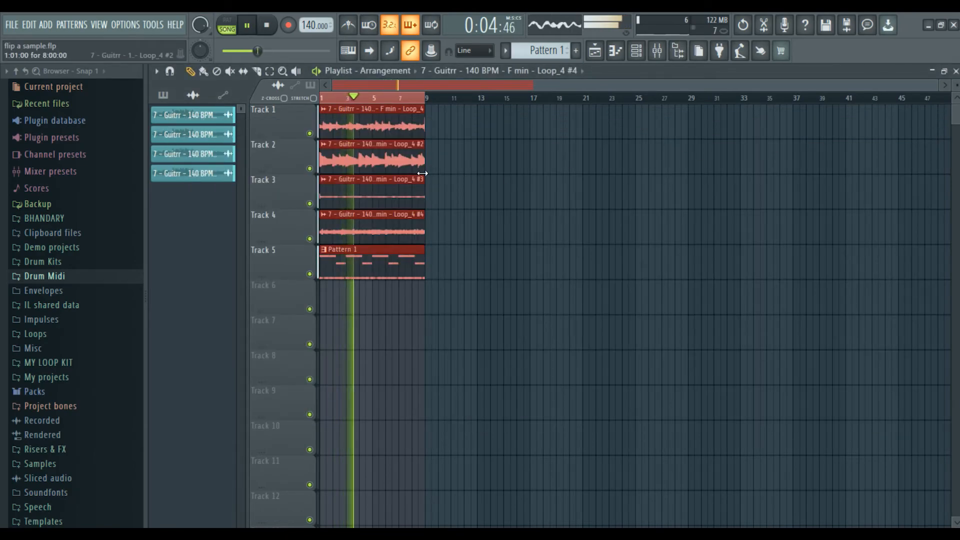
key(space)
click(438, 242)
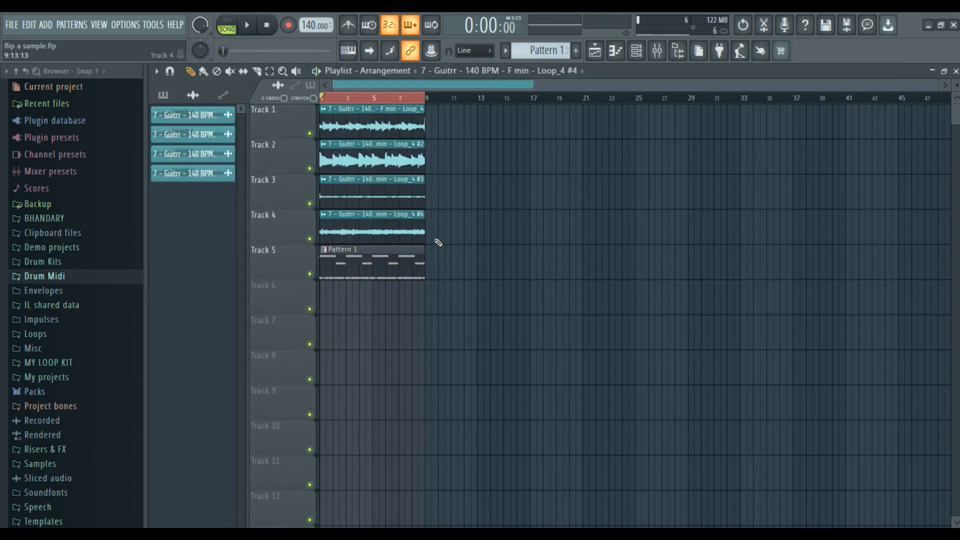
click(398, 264)
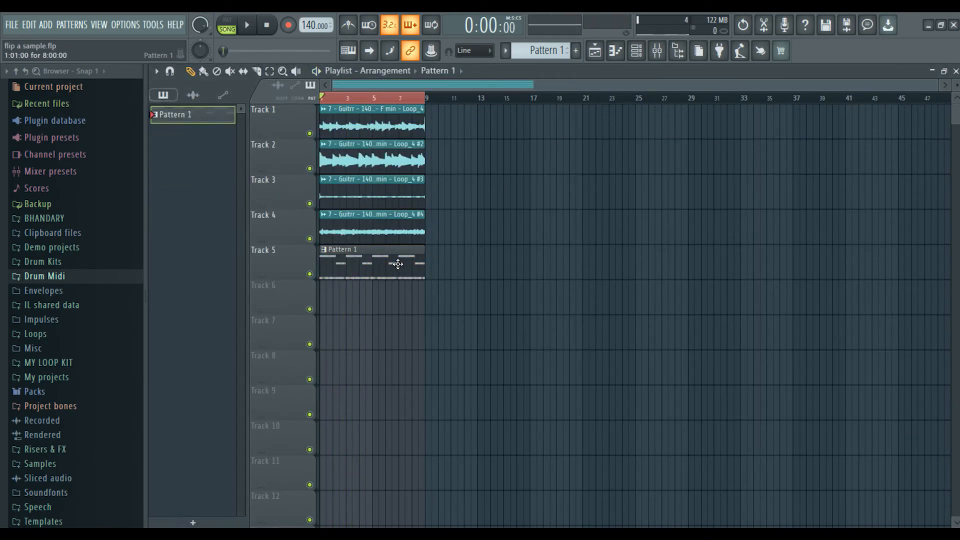
click(506, 50)
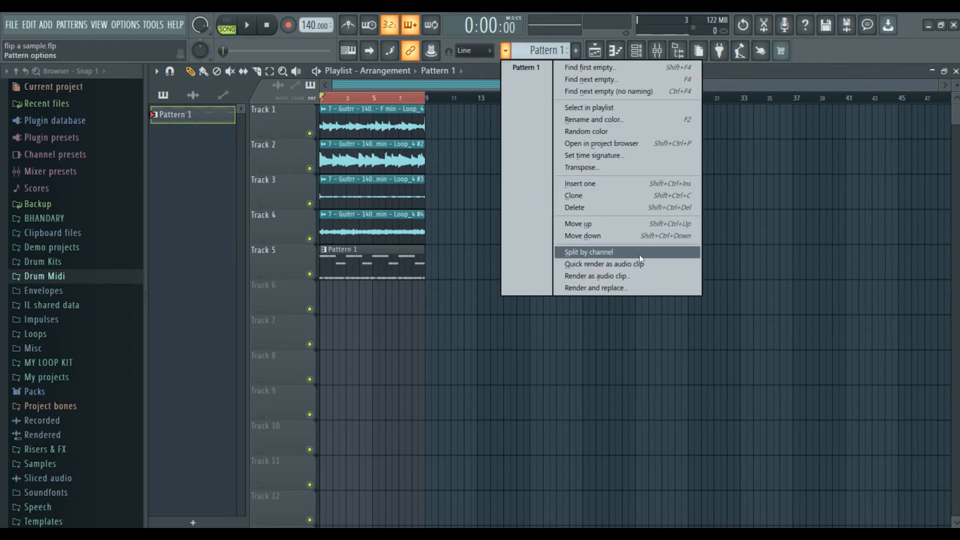
click(590, 252)
Delete the original combined drum clip and place the 808, Kick, Clap, Perc, HH and OH patterns on Tracks 5–10.
right_click(390, 262)
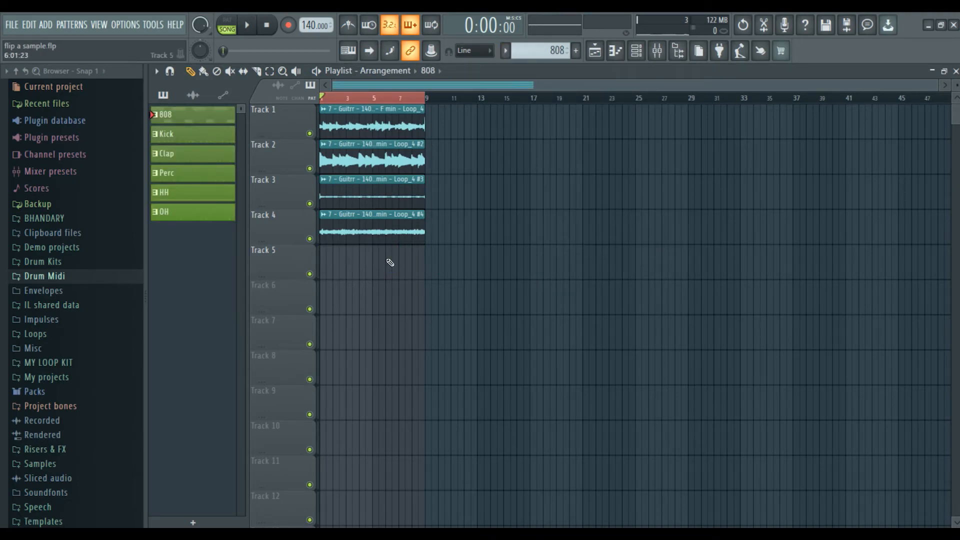
right_click(425, 103)
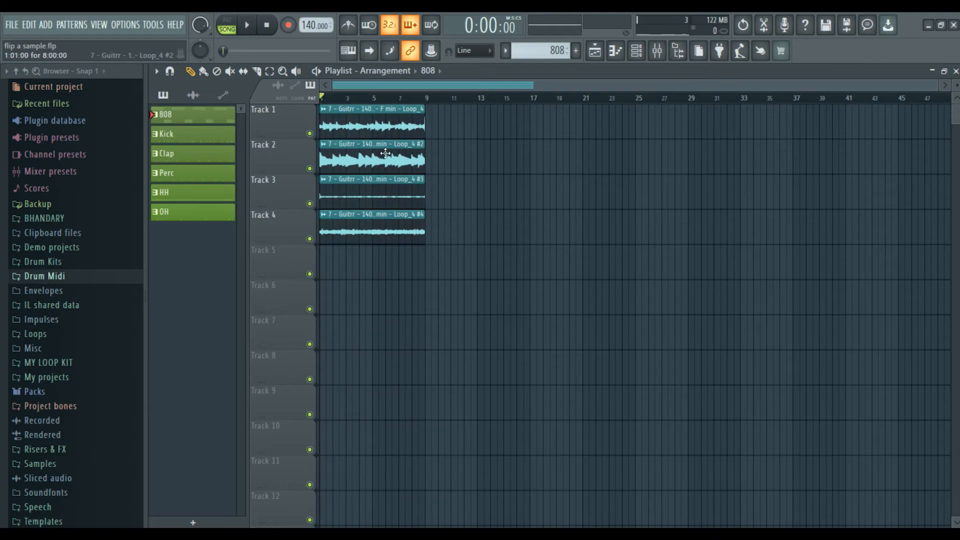
click(208, 210)
drag(203, 121, 322, 268)
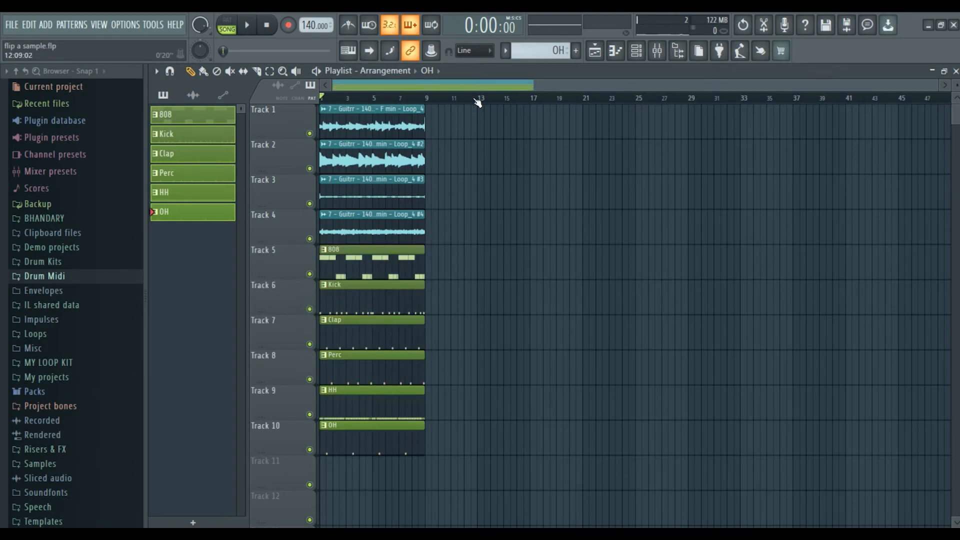
scroll(478, 104, up, 2)
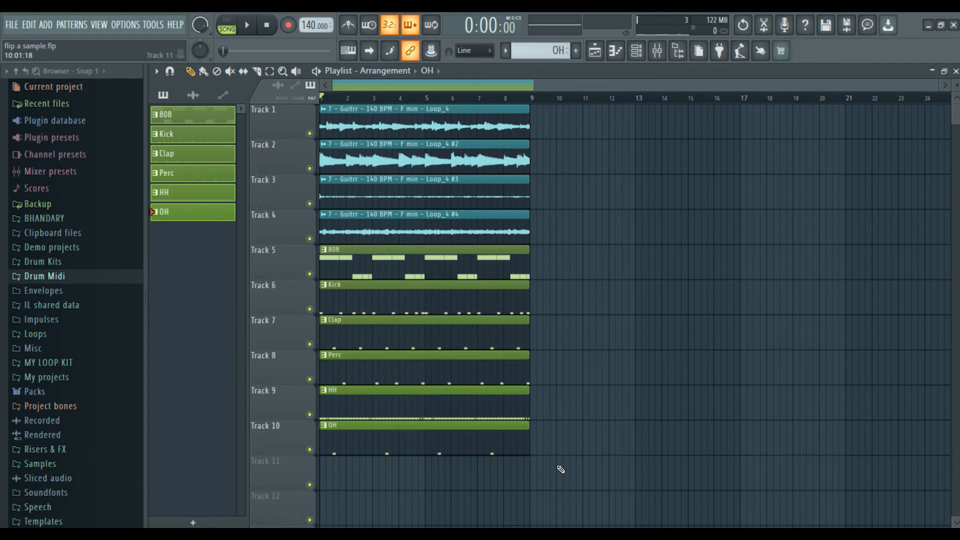
drag(560, 470, 432, 99)
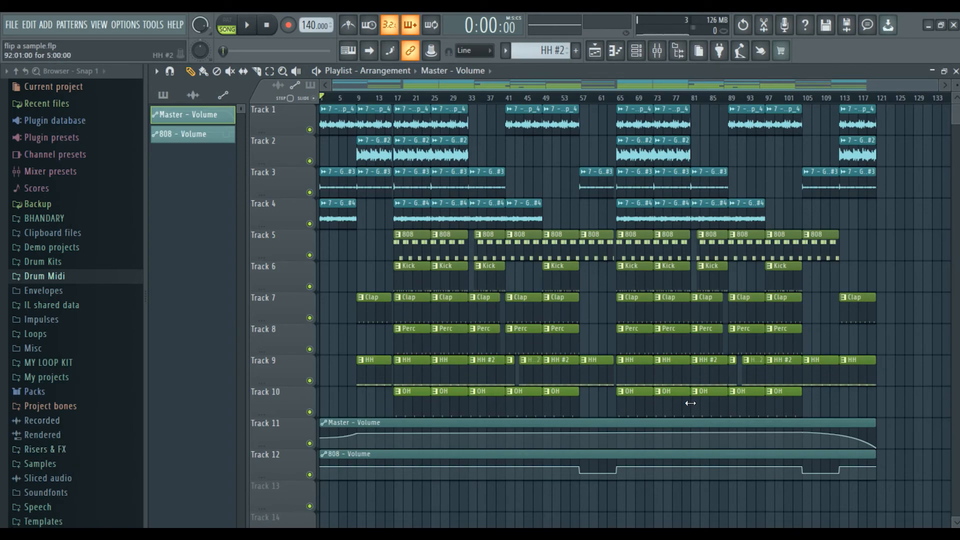
Open the risers-and-effects and Abletunes sample pack folders in the browser.
scroll(815, 409, down, 3)
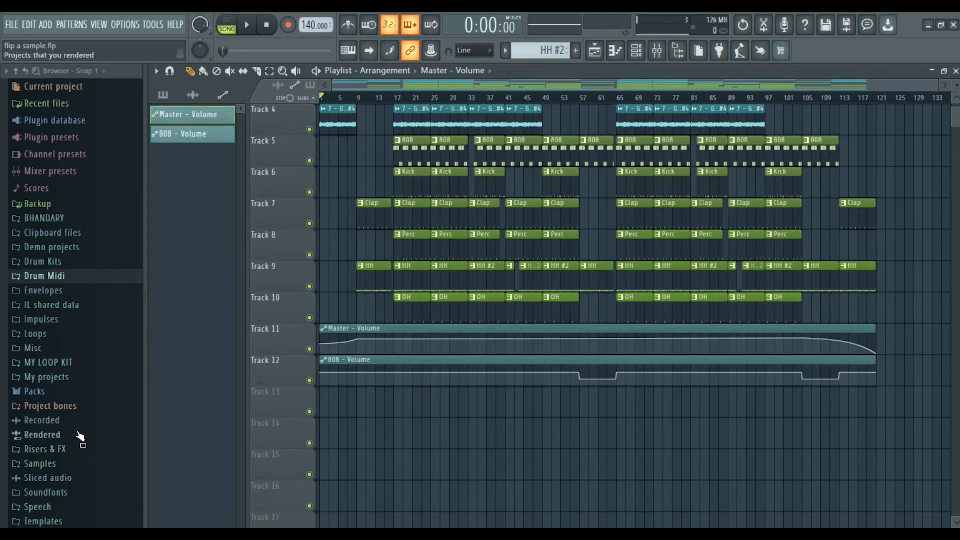
click(80, 452)
click(55, 462)
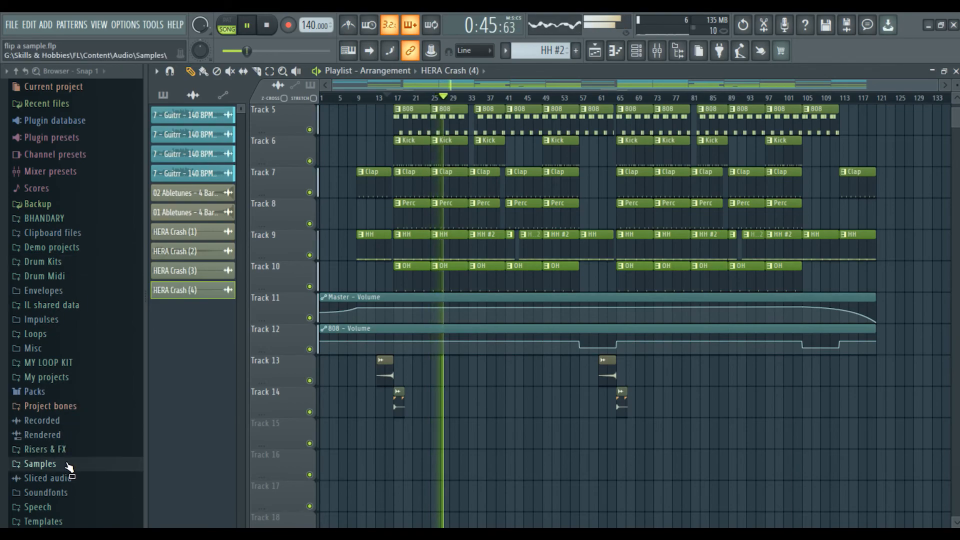
Place 'Tag - mp3 final' on Track 15 near bar 9 and open its sample settings.
click(40, 464)
drag(55, 507, 348, 443)
key(space)
click(343, 97)
key(space)
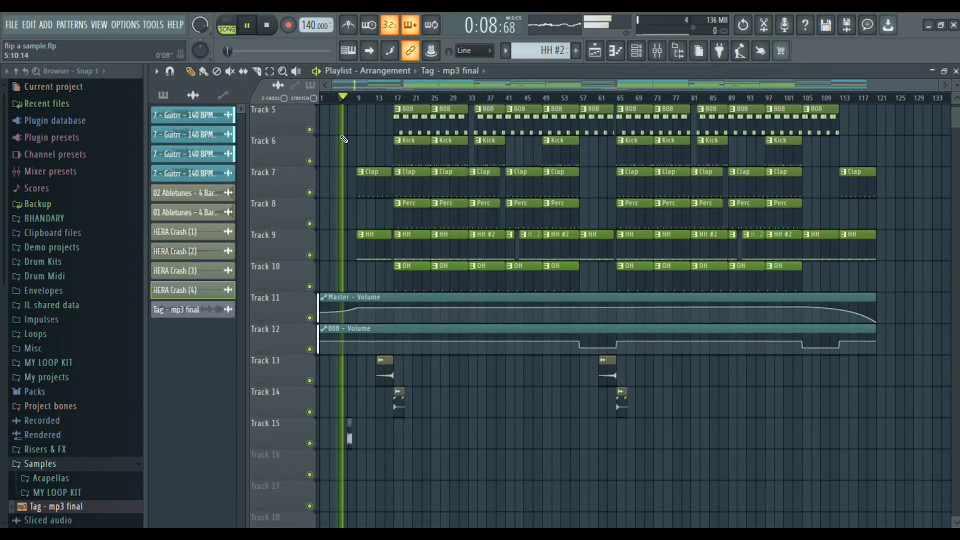
drag(350, 431, 354, 430)
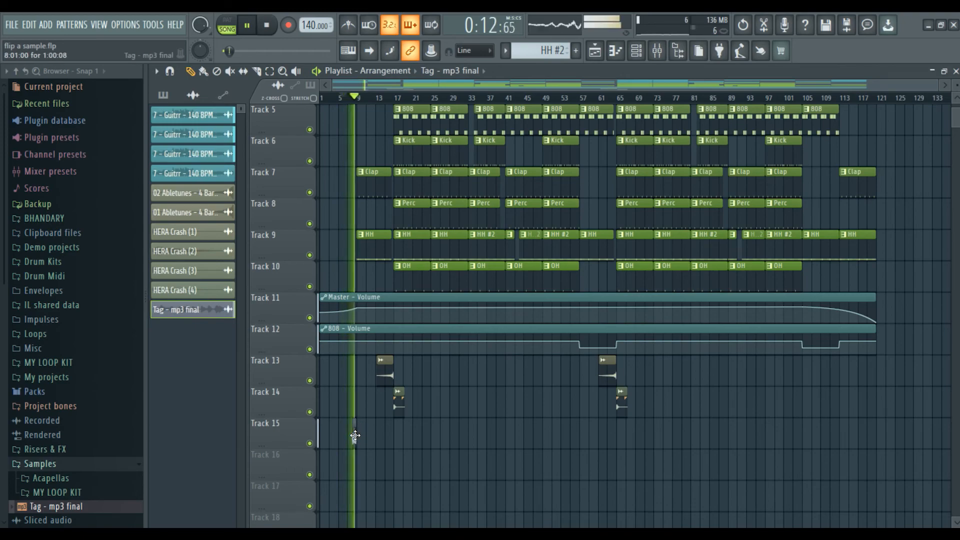
key(space)
double_click(355, 436)
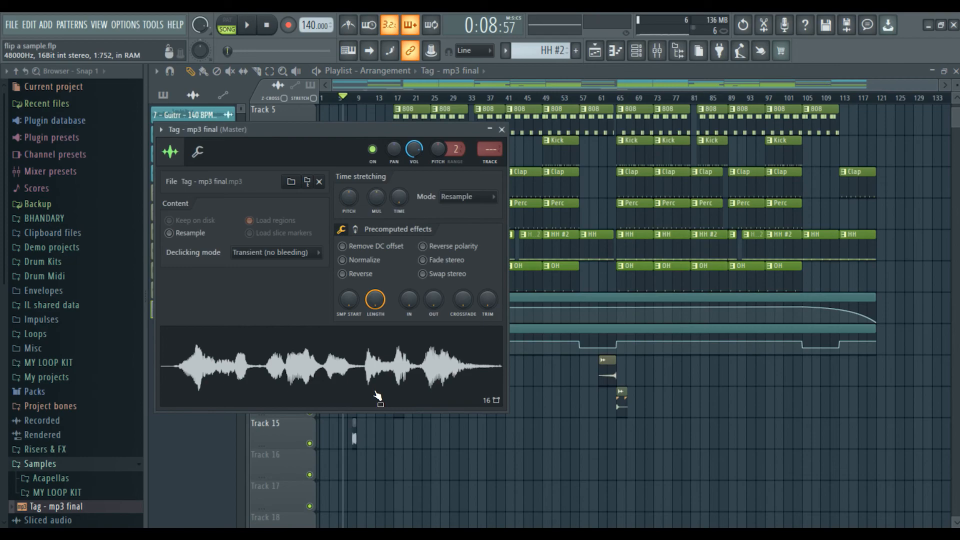
Turn on Normalize for the tag sample and close its settings.
right_click(362, 349)
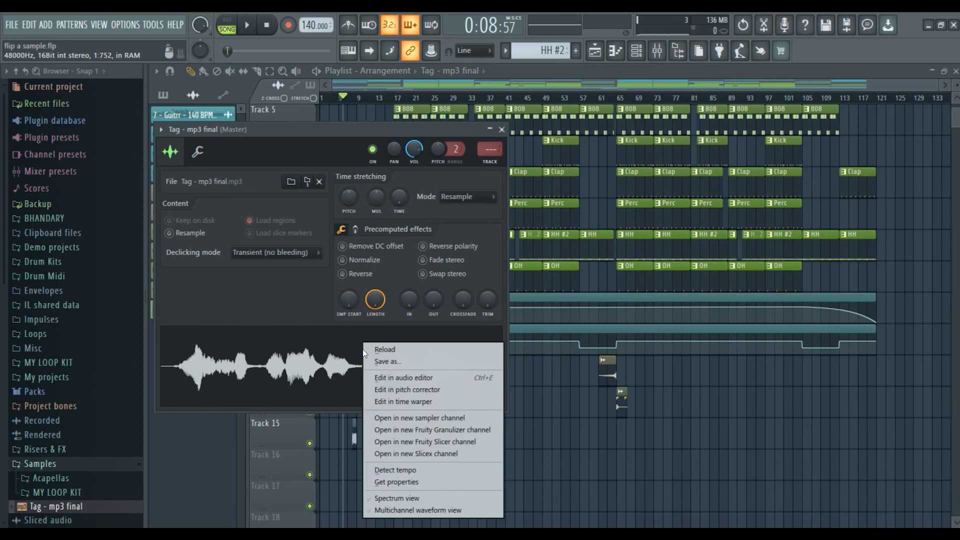
click(343, 260)
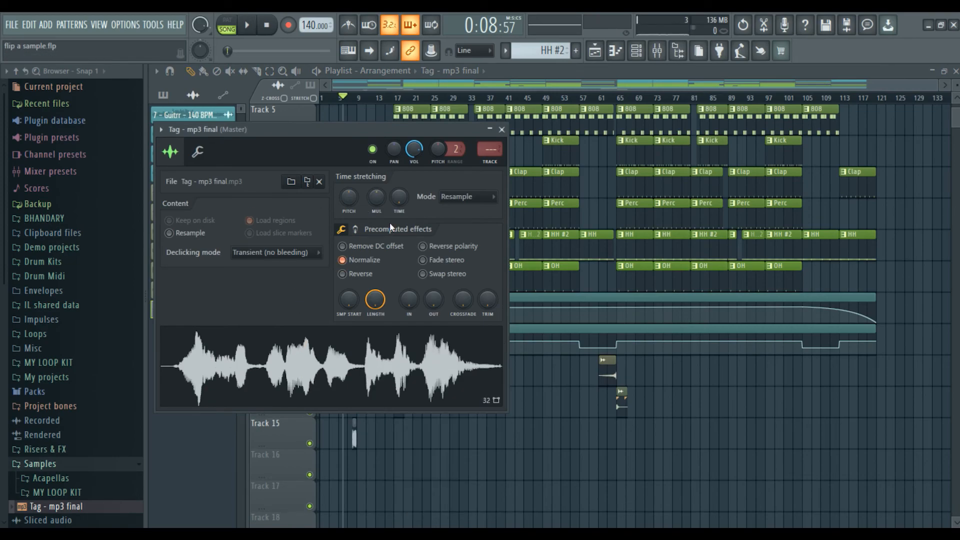
click(501, 130)
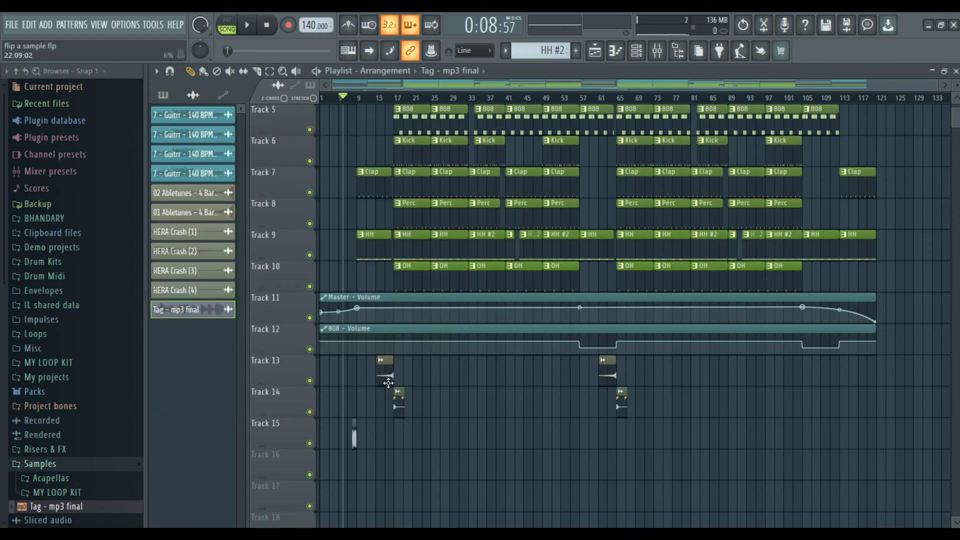
Fit the tag clip to the 140 BPM project tempo and play it back.
scroll(367, 100, up, 3)
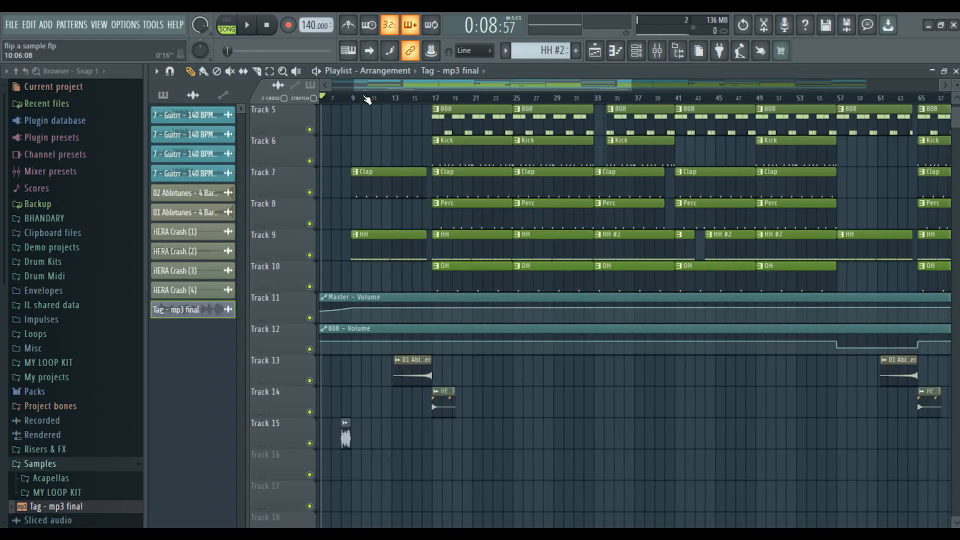
right_click(346, 424)
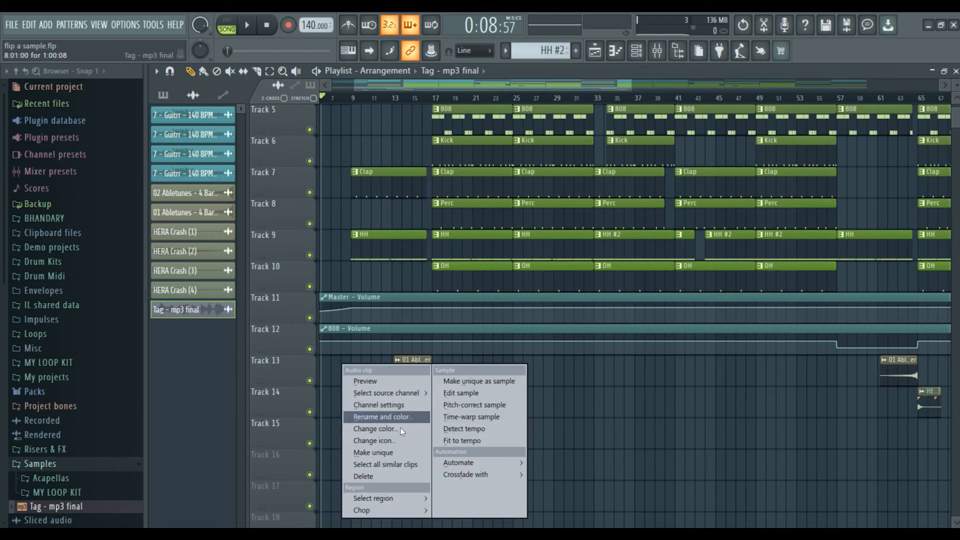
click(478, 439)
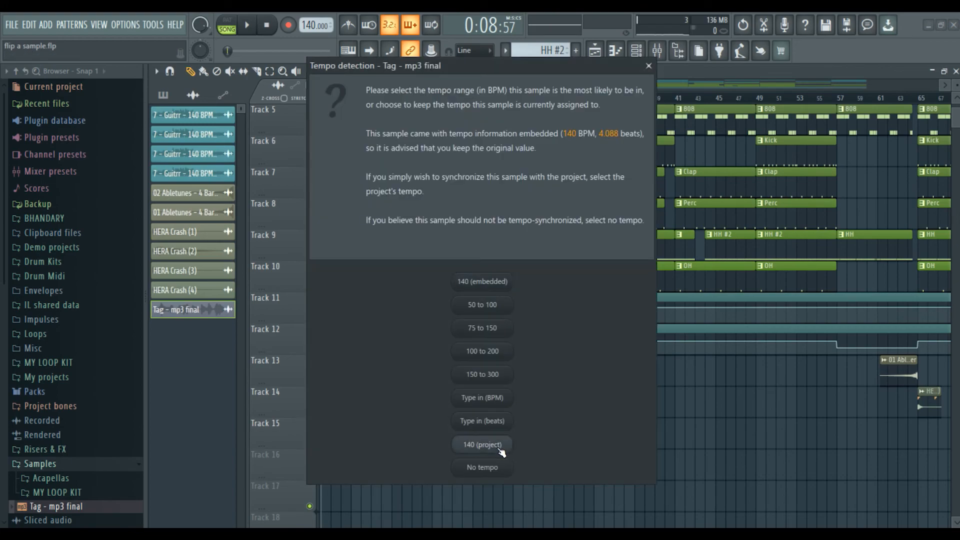
click(499, 448)
scroll(452, 106, down, 3)
key(space)
Paint two more producer Tag clips on Track 15, around bar 65 and near the song's end.
click(591, 427)
drag(591, 428, 596, 429)
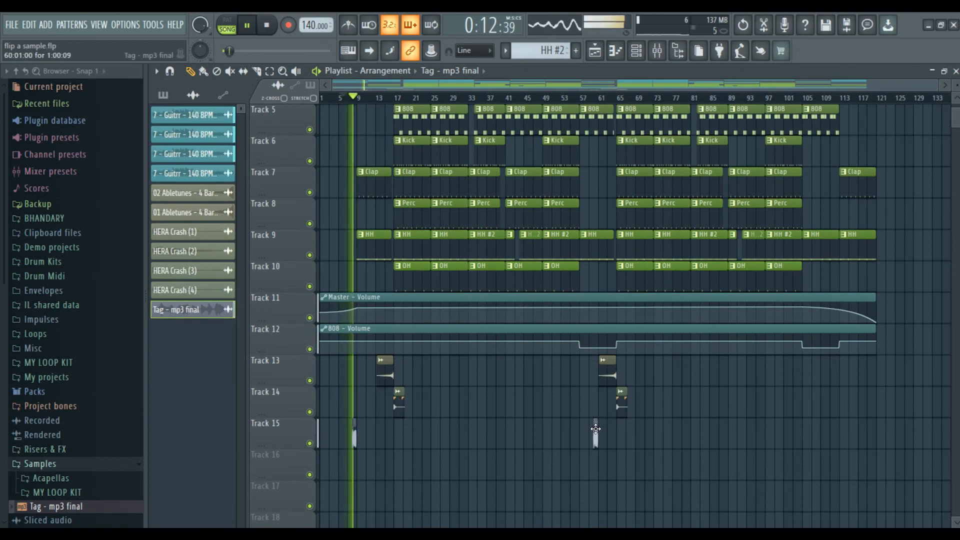
click(801, 432)
drag(800, 432, 836, 431)
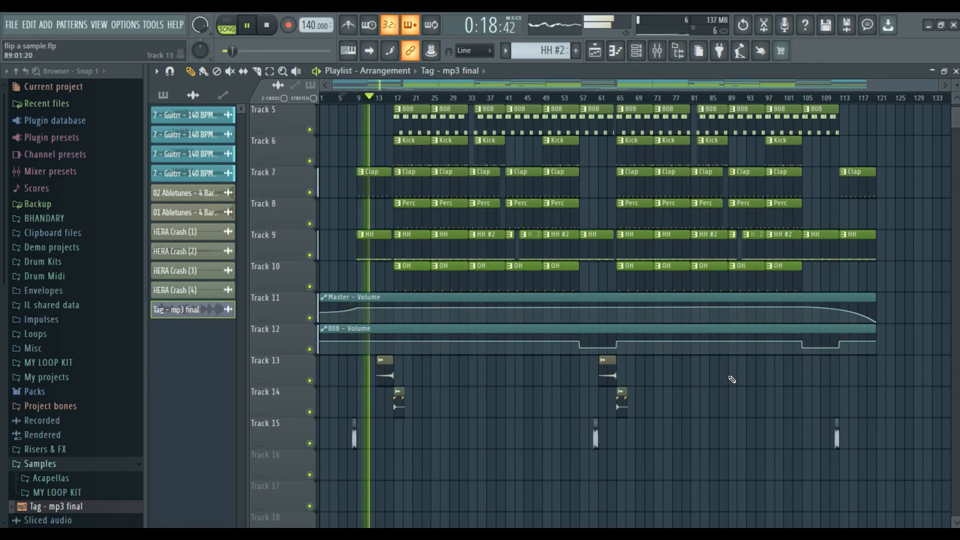
scroll(725, 400, up, 4)
scroll(727, 423, down, 3)
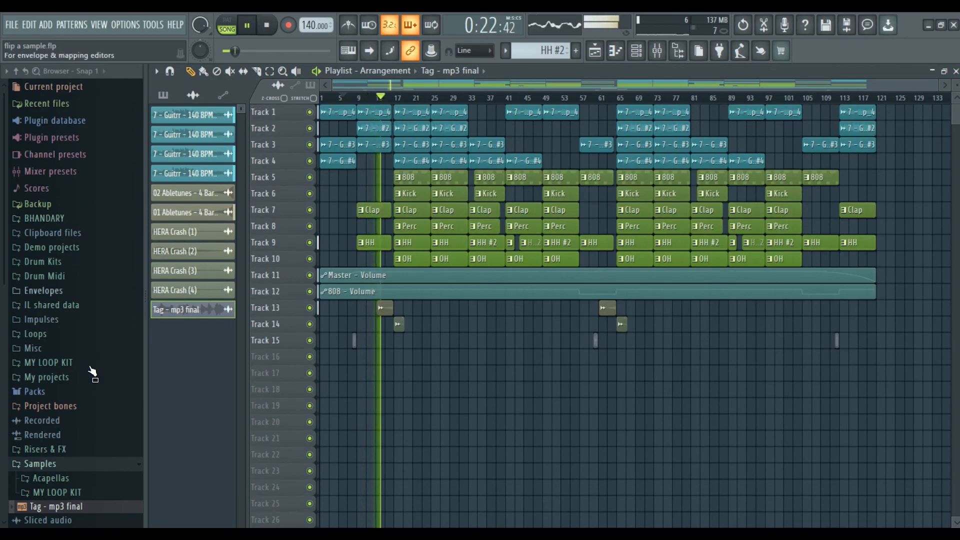
Collapse the Samples folder, set a new playback start point, and play the arrangement.
click(91, 465)
key(space)
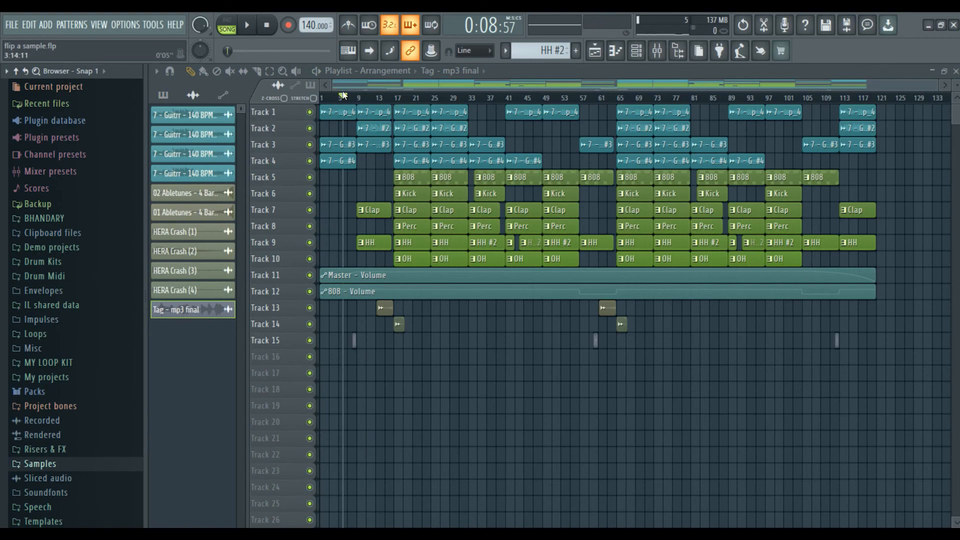
drag(338, 99, 310, 115)
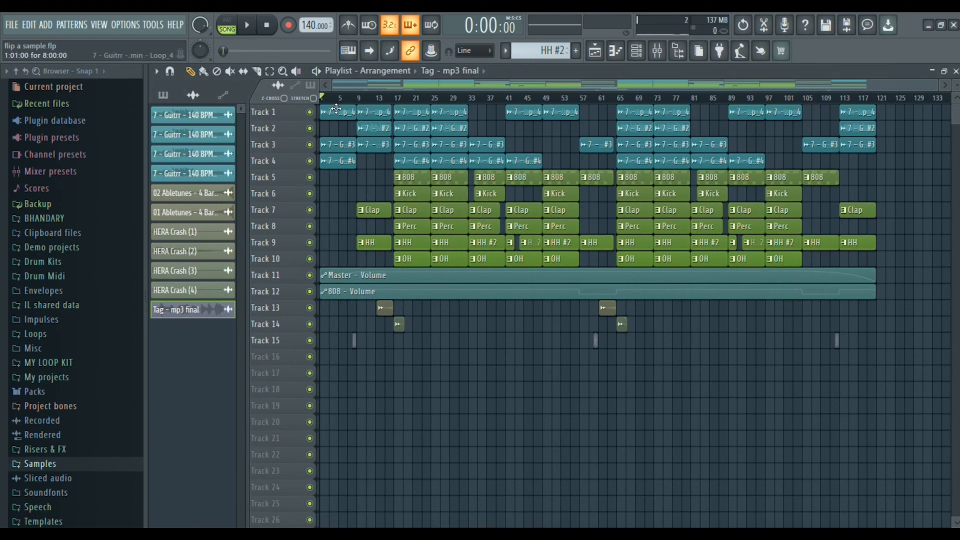
key(space)
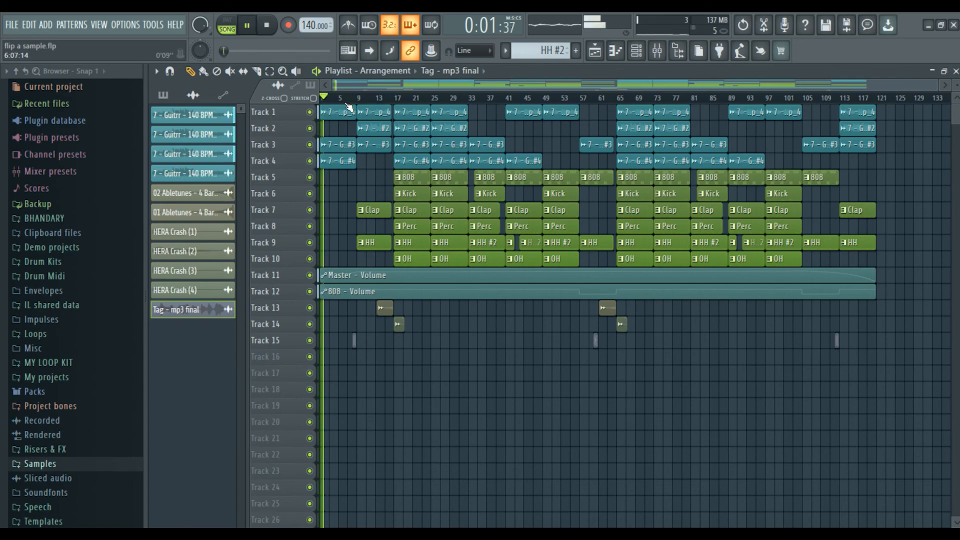